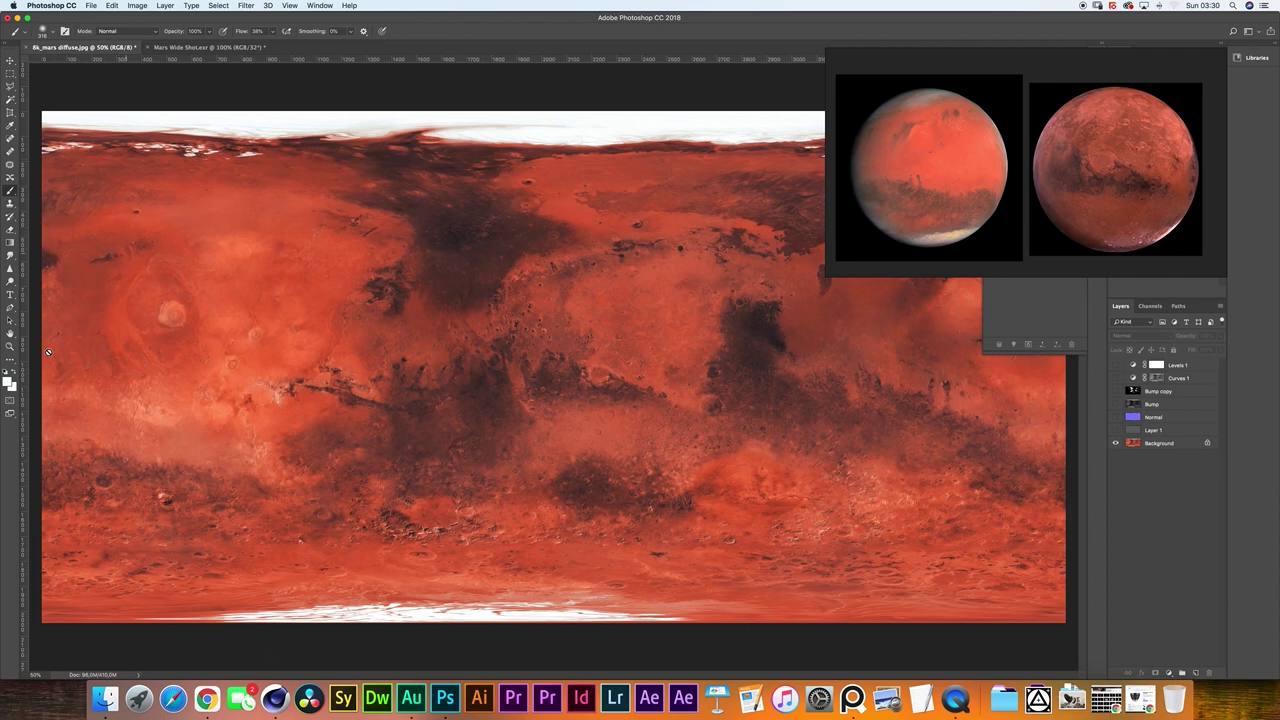
Run Filter > 3D > Generate Normal Map on the Mars Background layer
left_click(1168, 446)
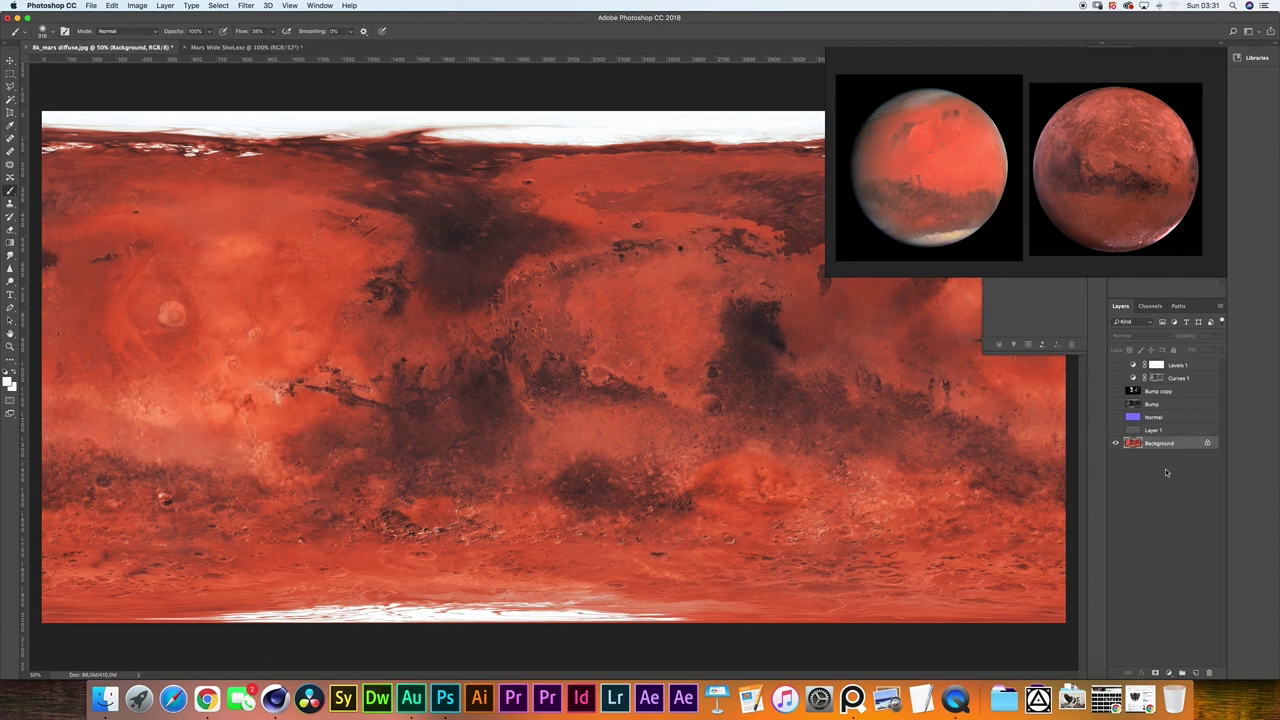
left_click(248, 6)
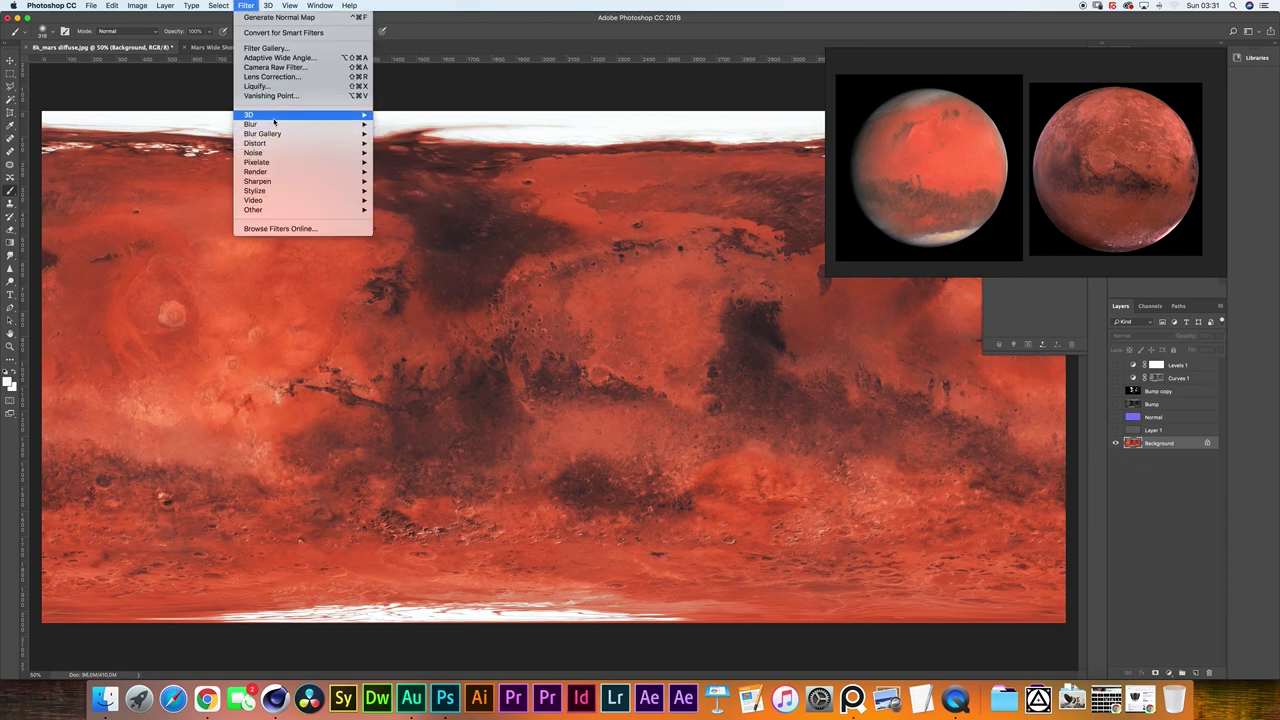
mouse_move(274, 116)
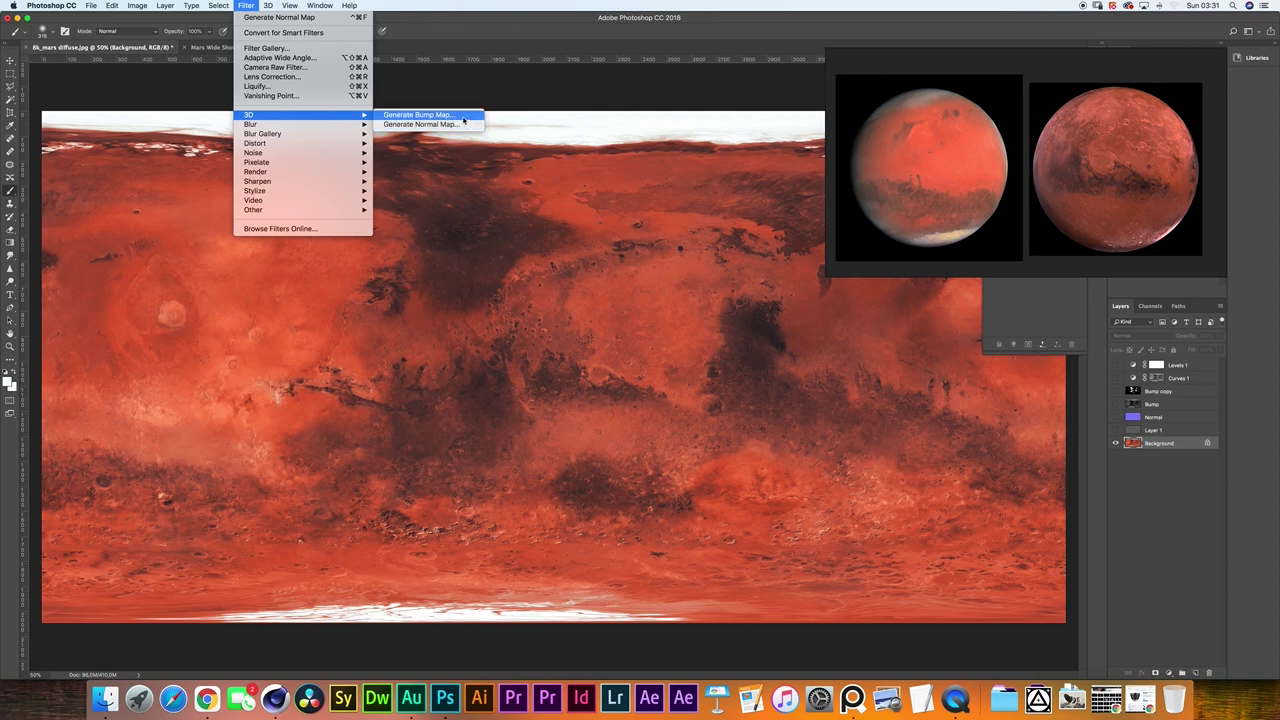
left_click(405, 124)
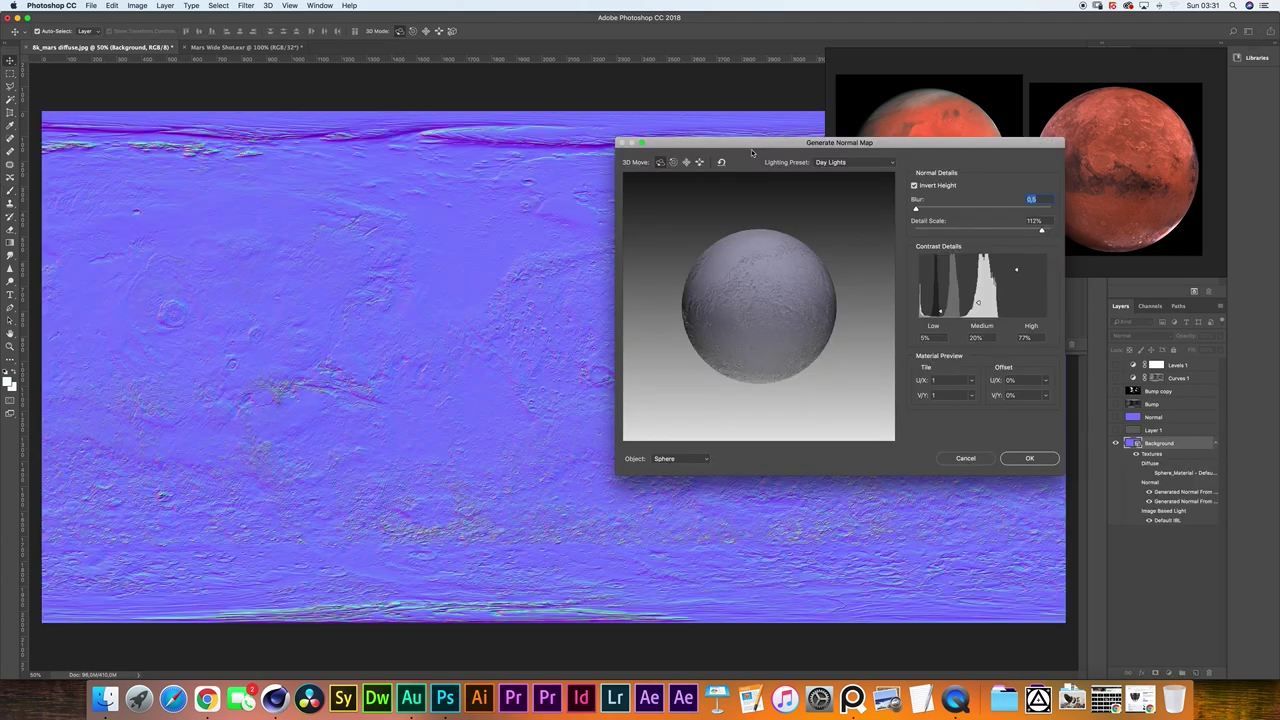
Rotate the normal map preview sphere to inspect the craters and lower Low contrast detail to about 3%
left_click_drag(754, 147, 570, 146)
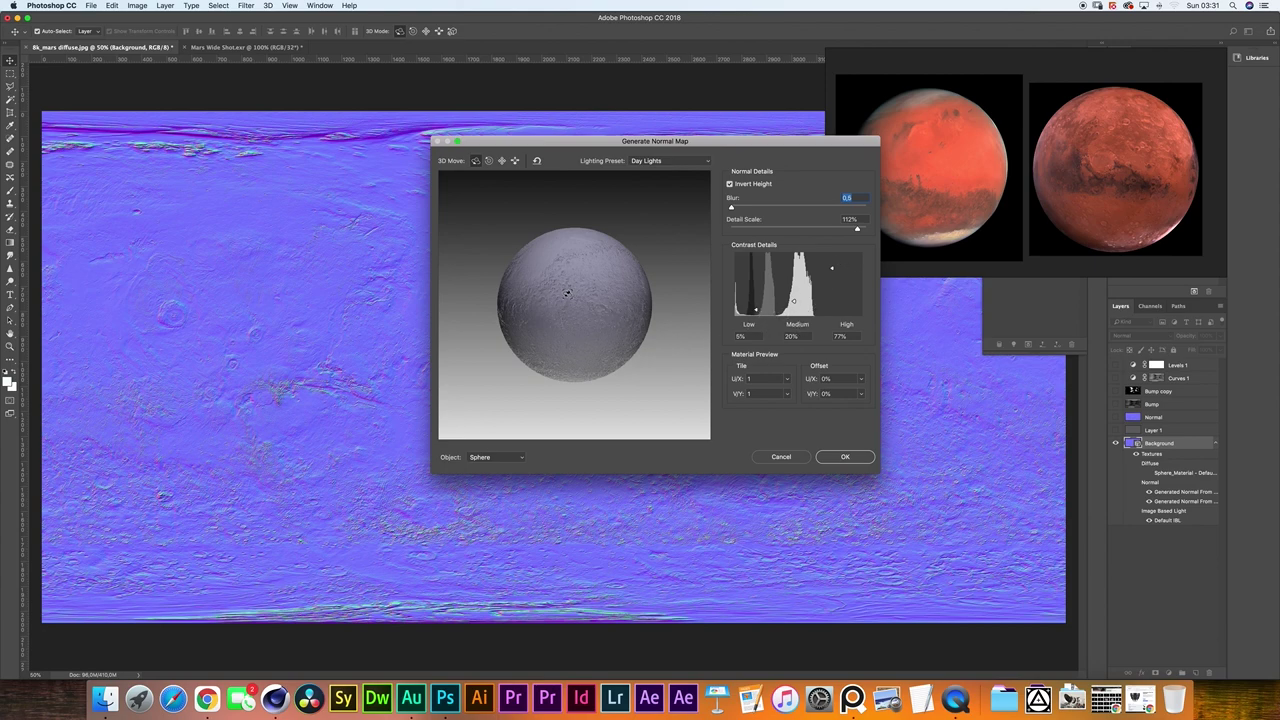
left_click_drag(561, 300, 604, 254)
left_click_drag(746, 320, 740, 320)
Cancel the normal map preview and show and select the existing Normal layer instead
left_click(767, 458)
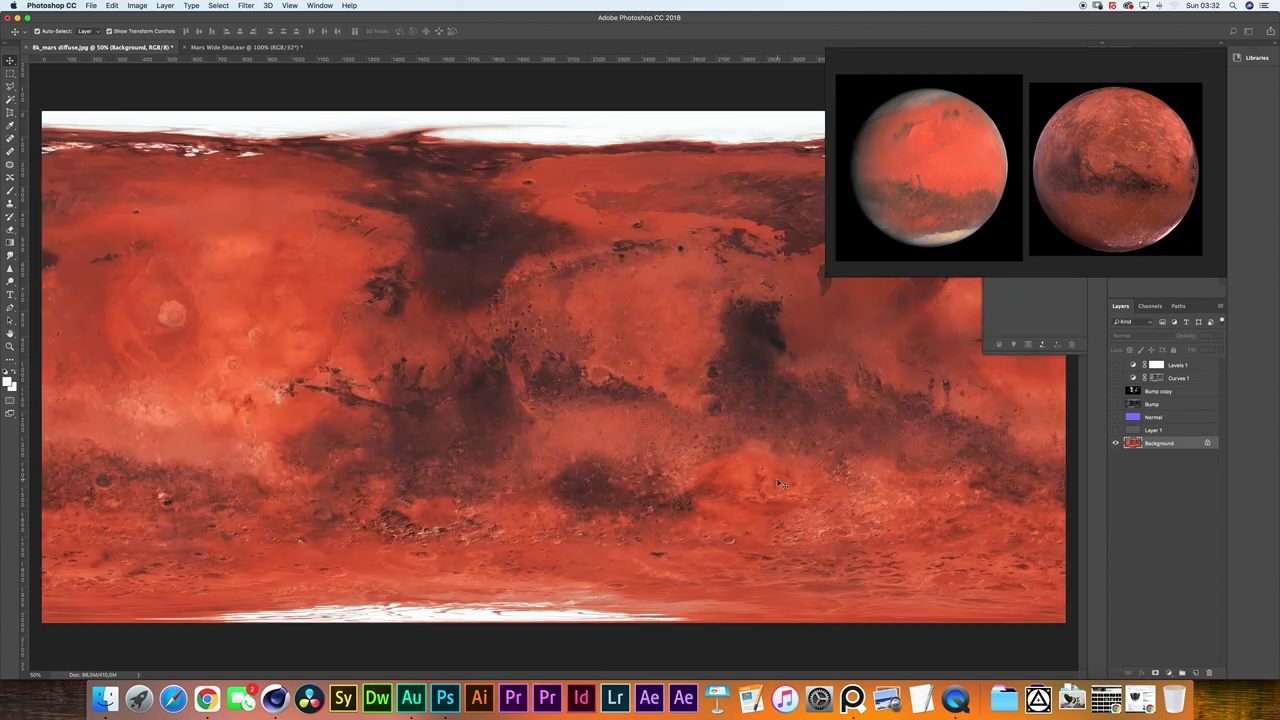
left_click(1116, 416)
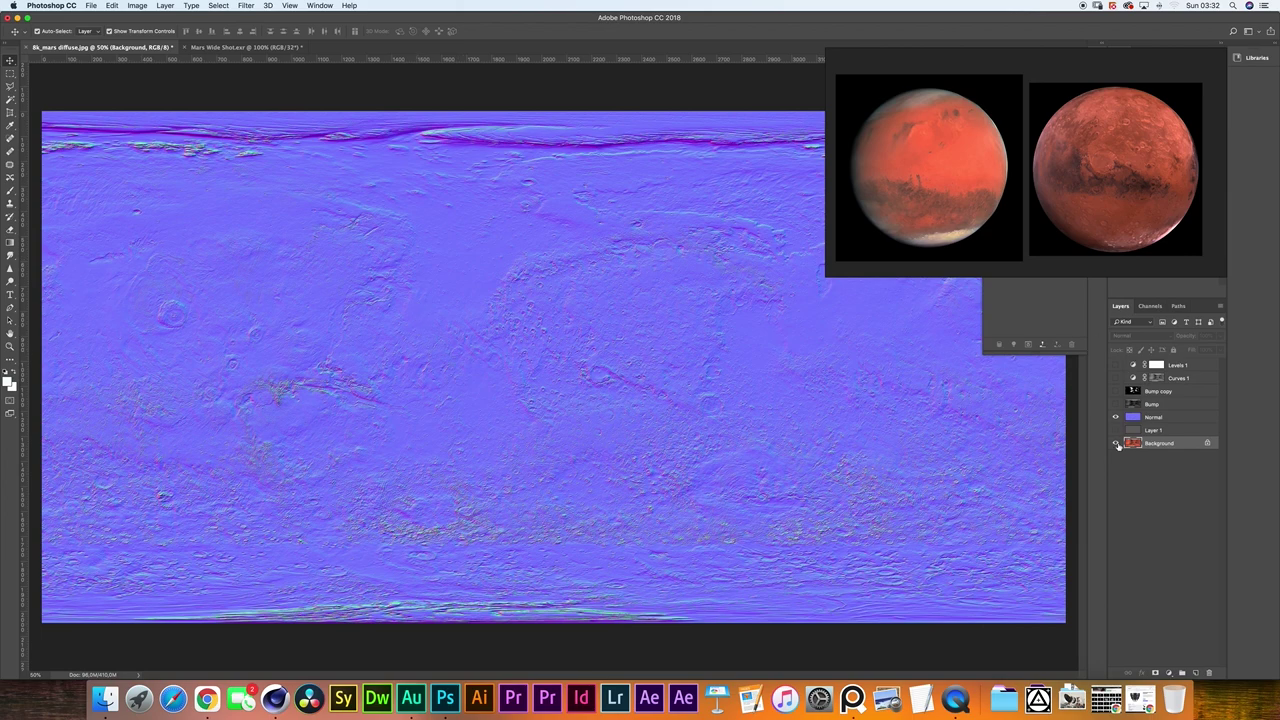
left_click(635, 135)
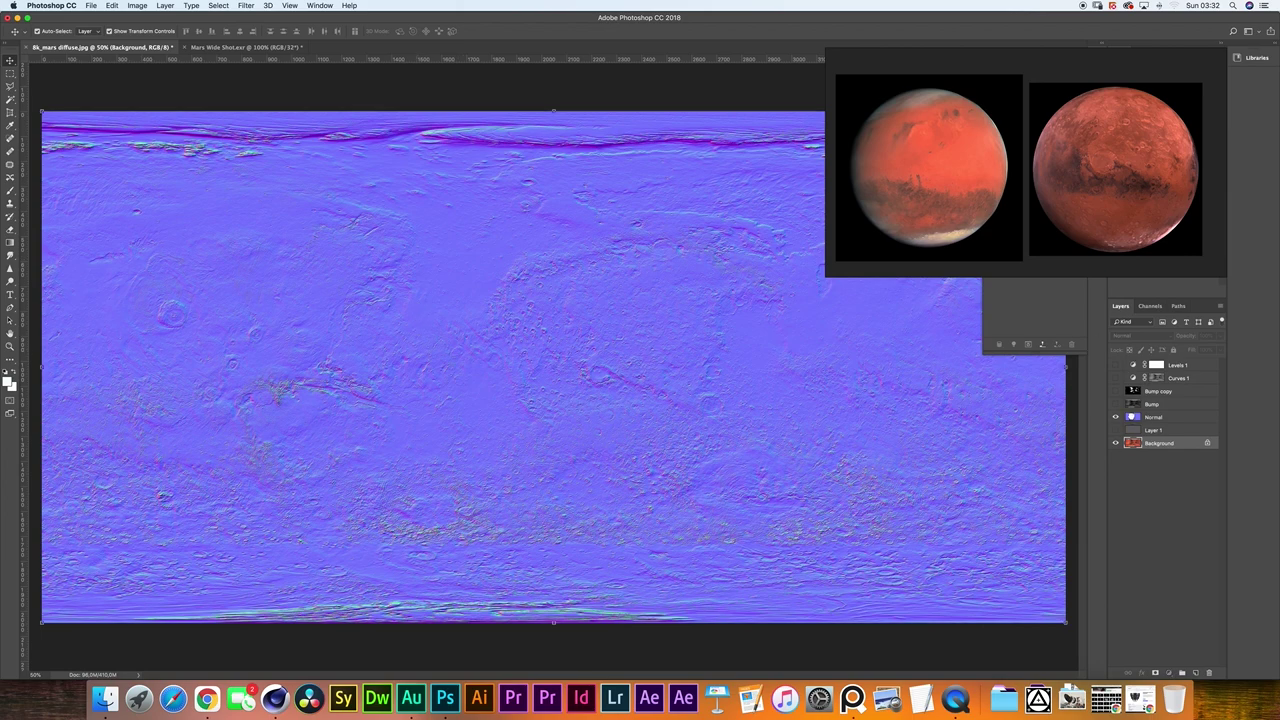
left_click(91, 5)
left_click(384, 427)
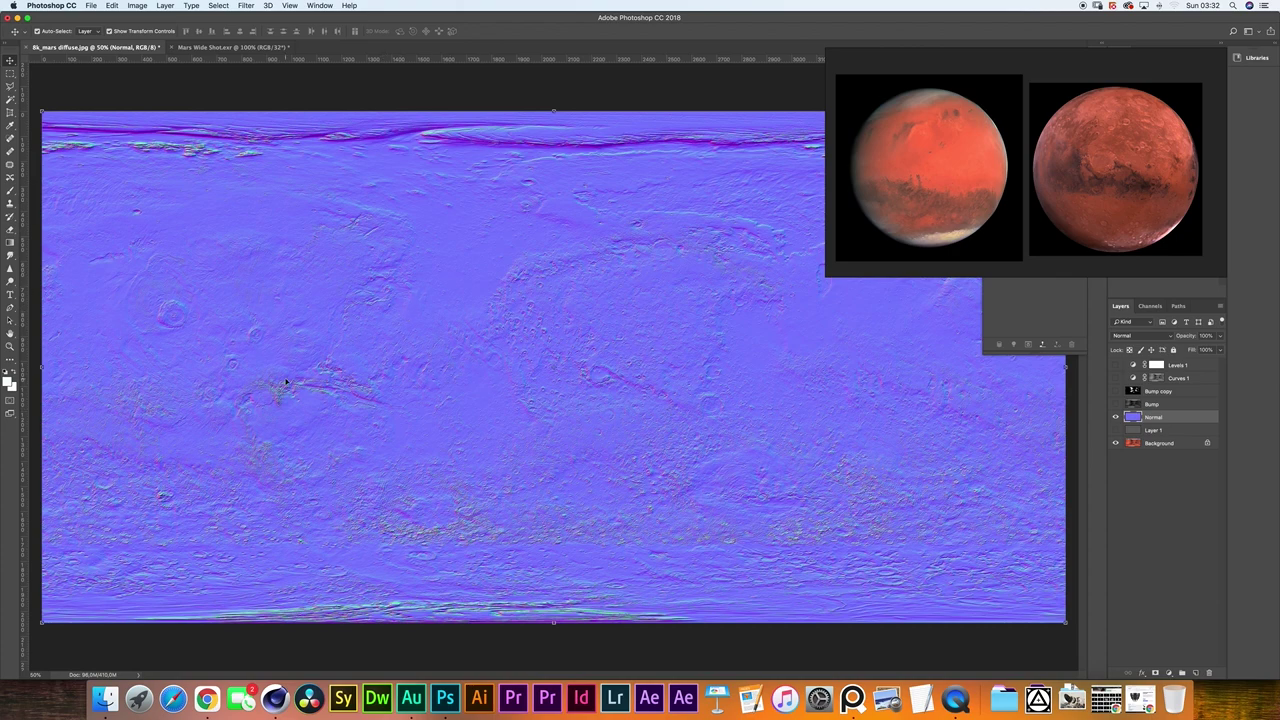
Hide the Normal layer, then turn on and select the grayscale Bump layer
left_click(1116, 416)
left_click(1132, 442)
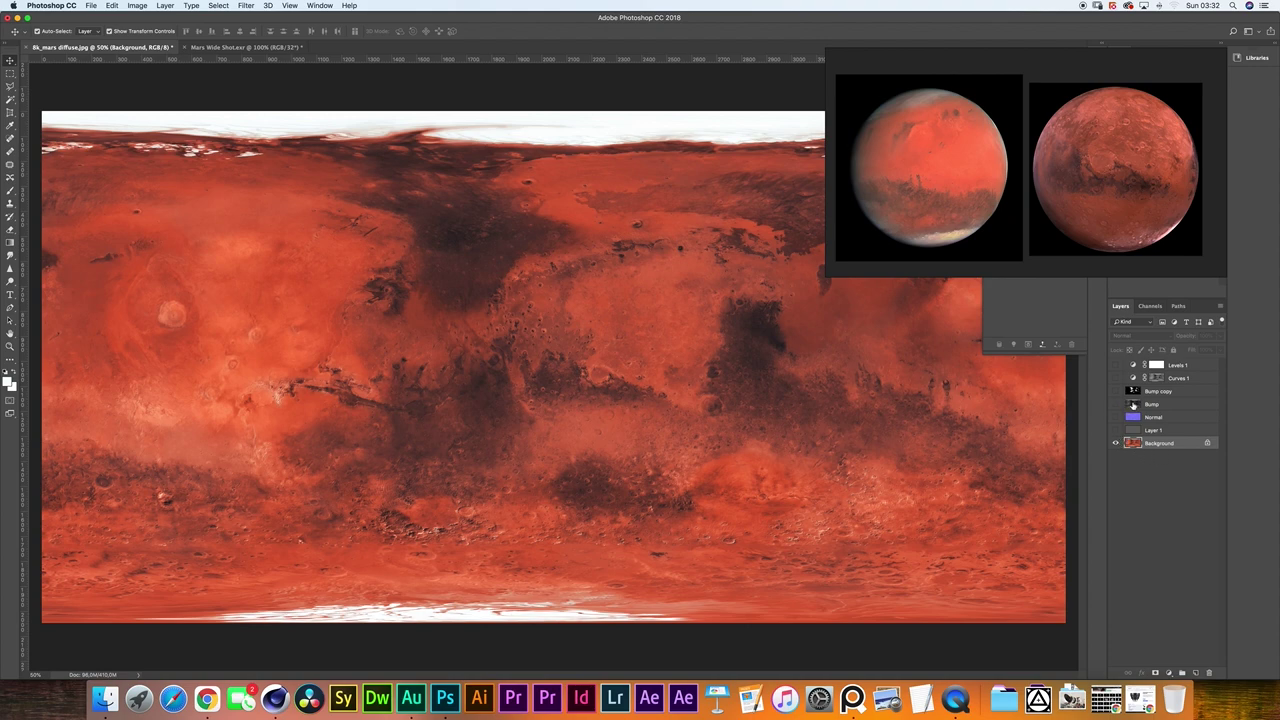
left_click(1132, 404)
left_click(1116, 404)
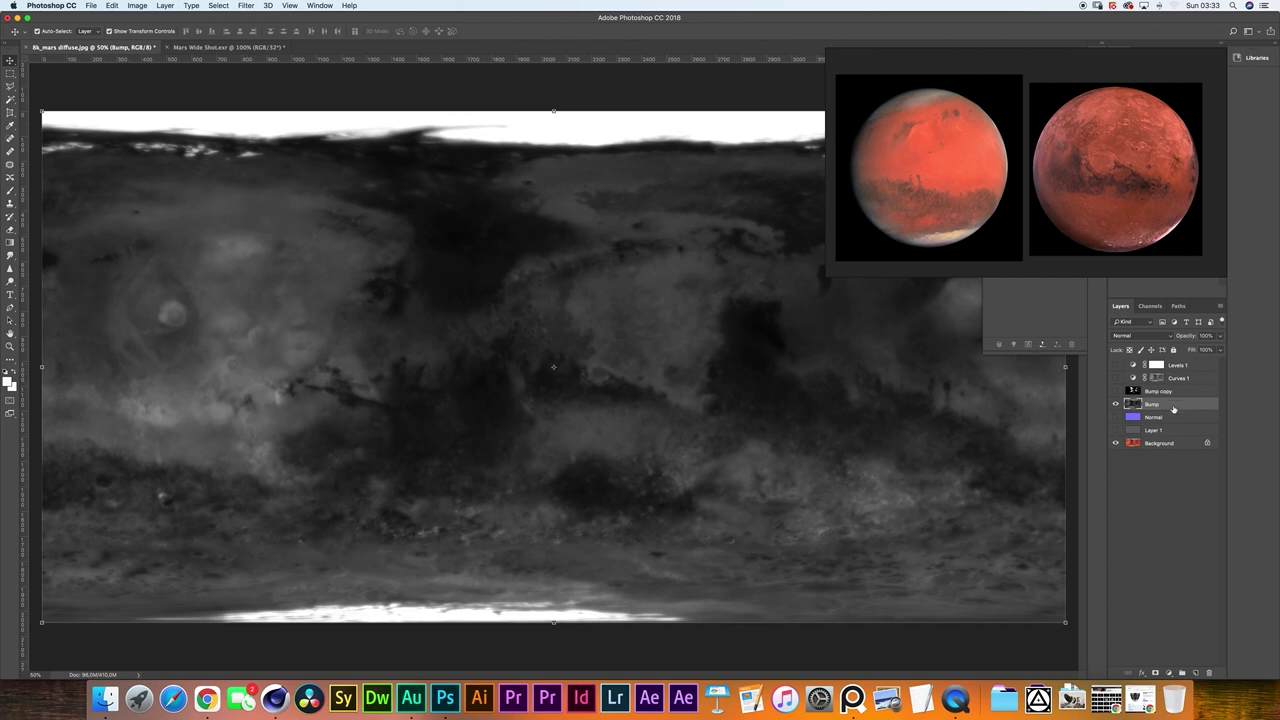
Add a Curves 2 adjustment layer, target its mask, and bring up Image > Apply Image
left_click(1168, 671)
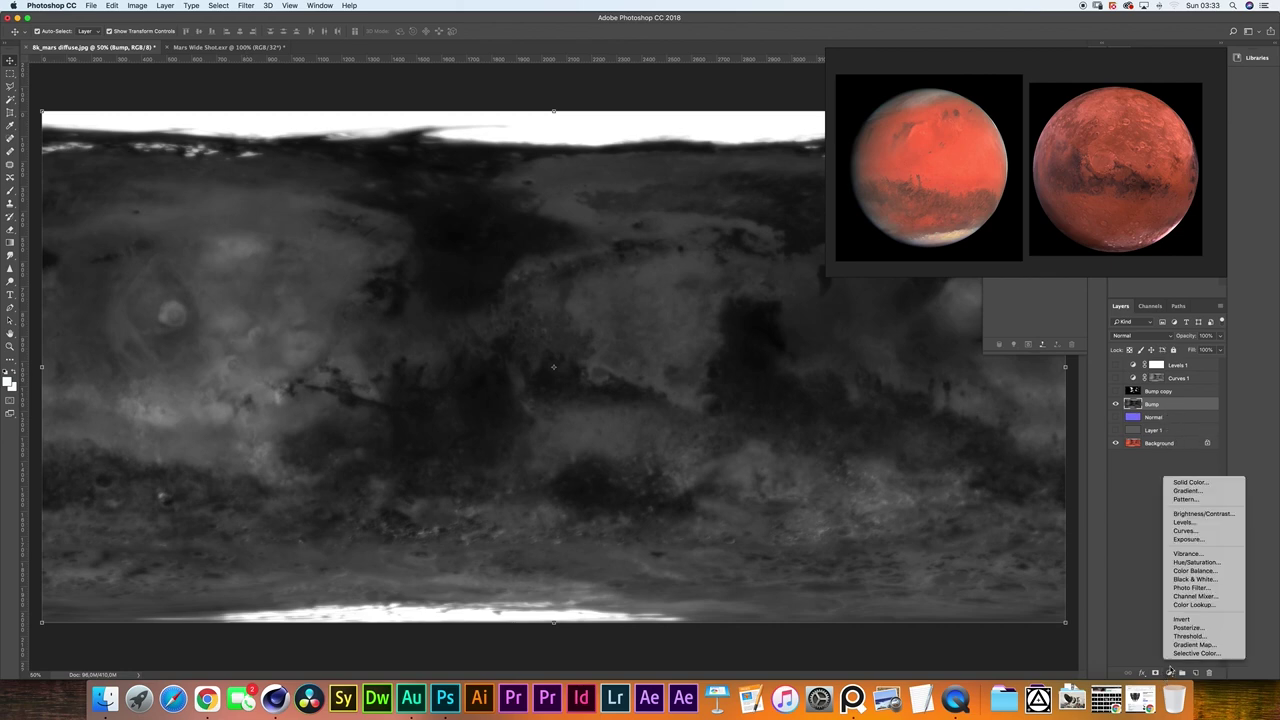
left_click(1194, 535)
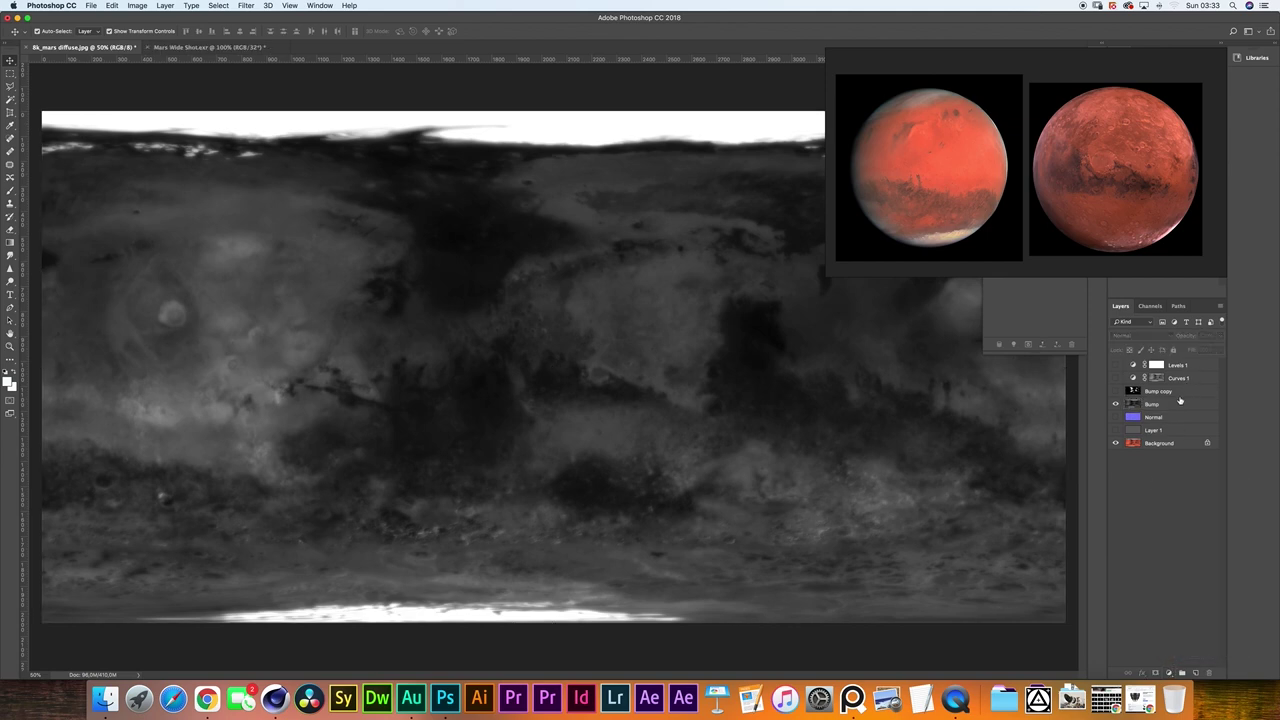
left_click(1166, 671)
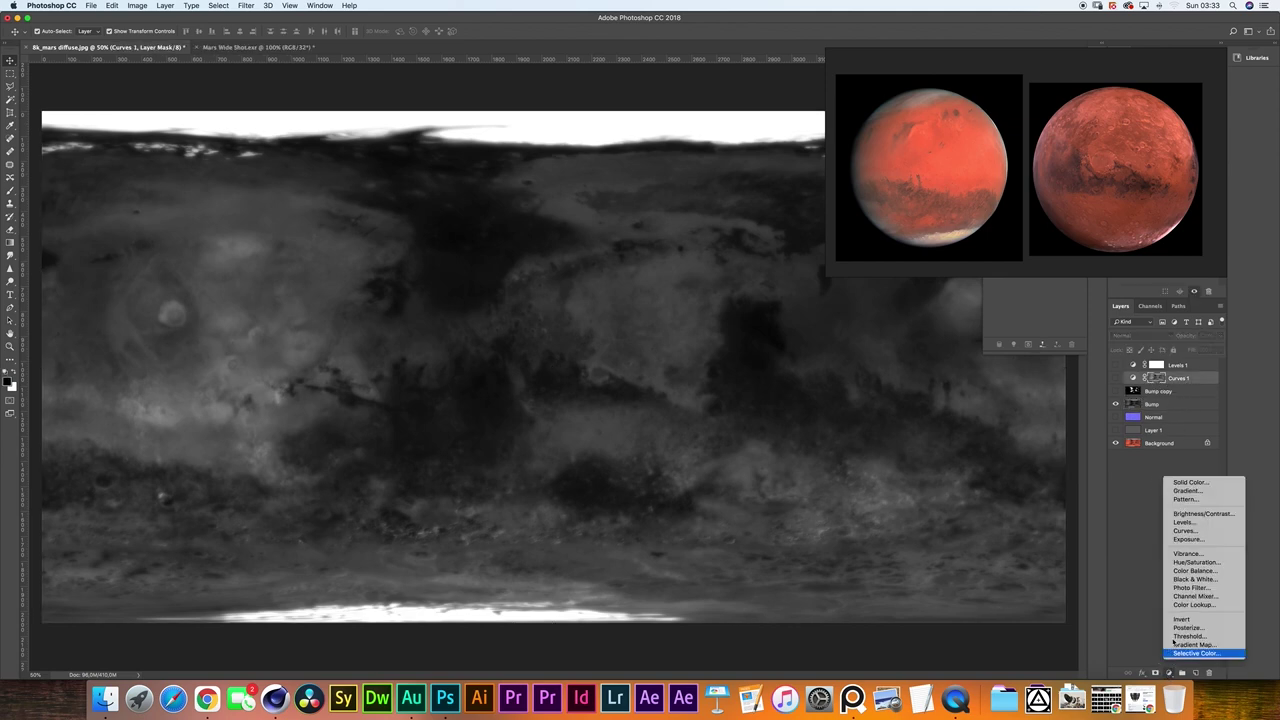
left_click(1172, 540)
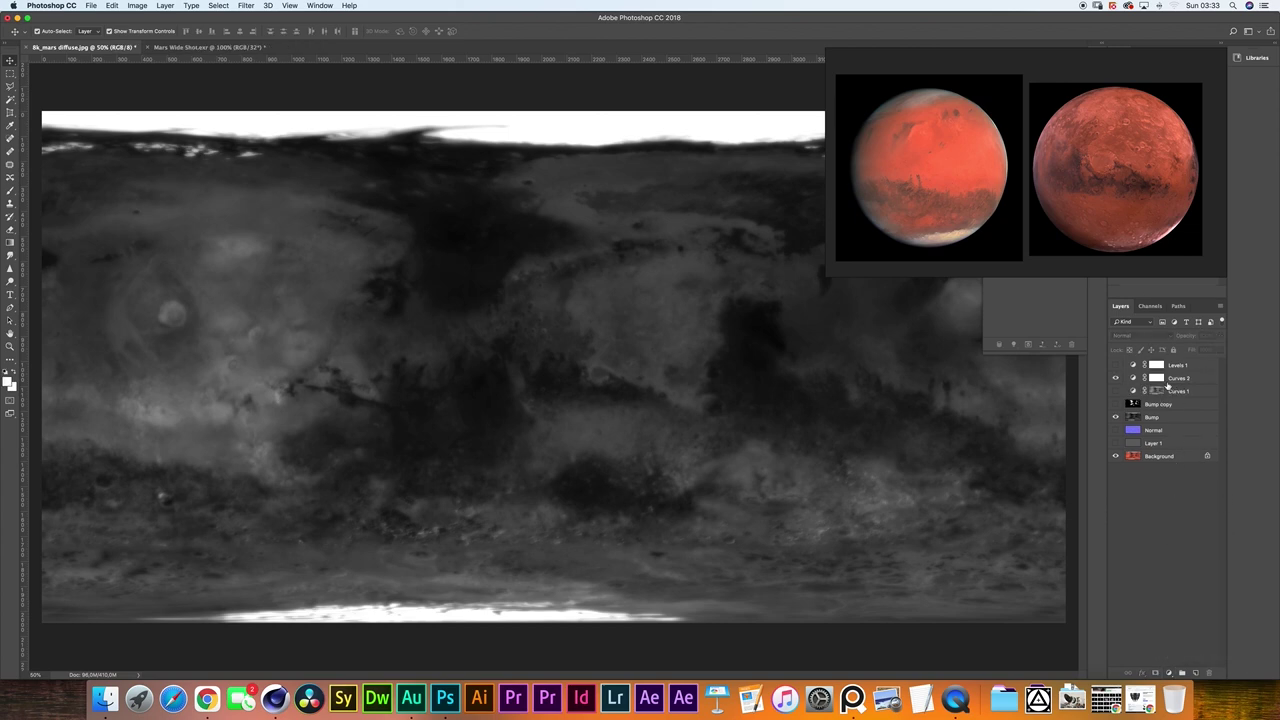
left_click(1157, 378)
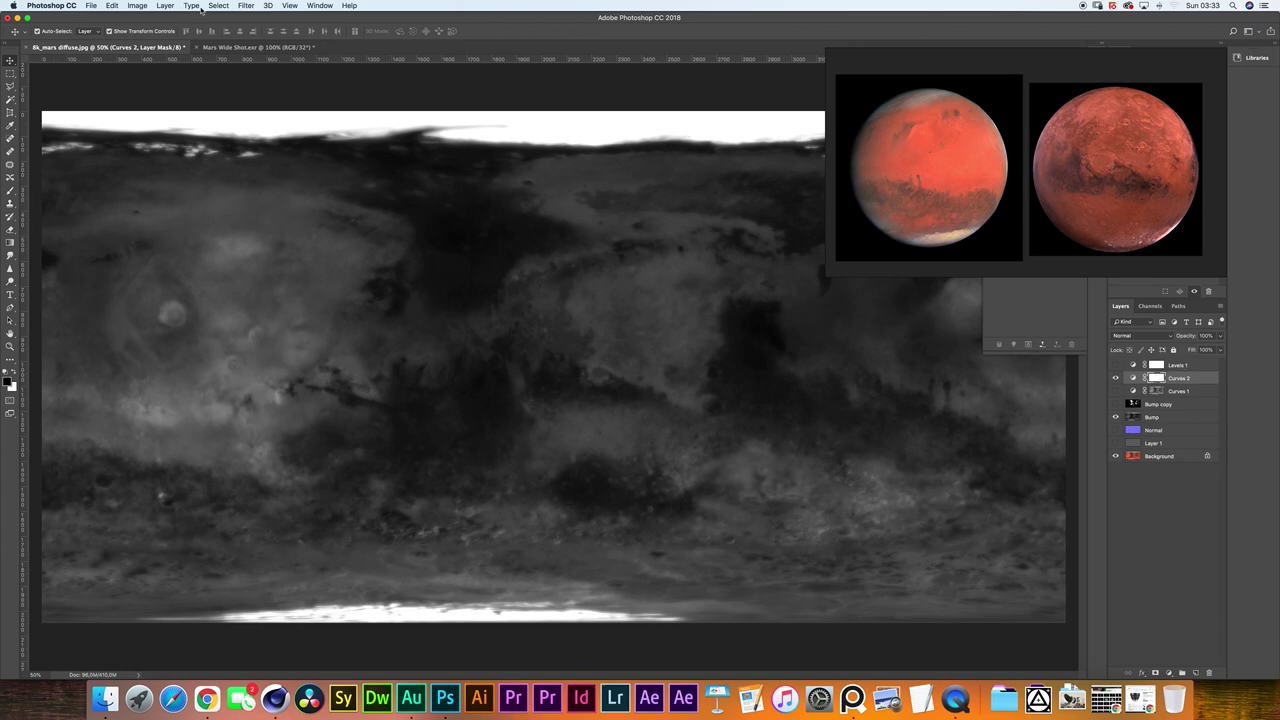
left_click(137, 6)
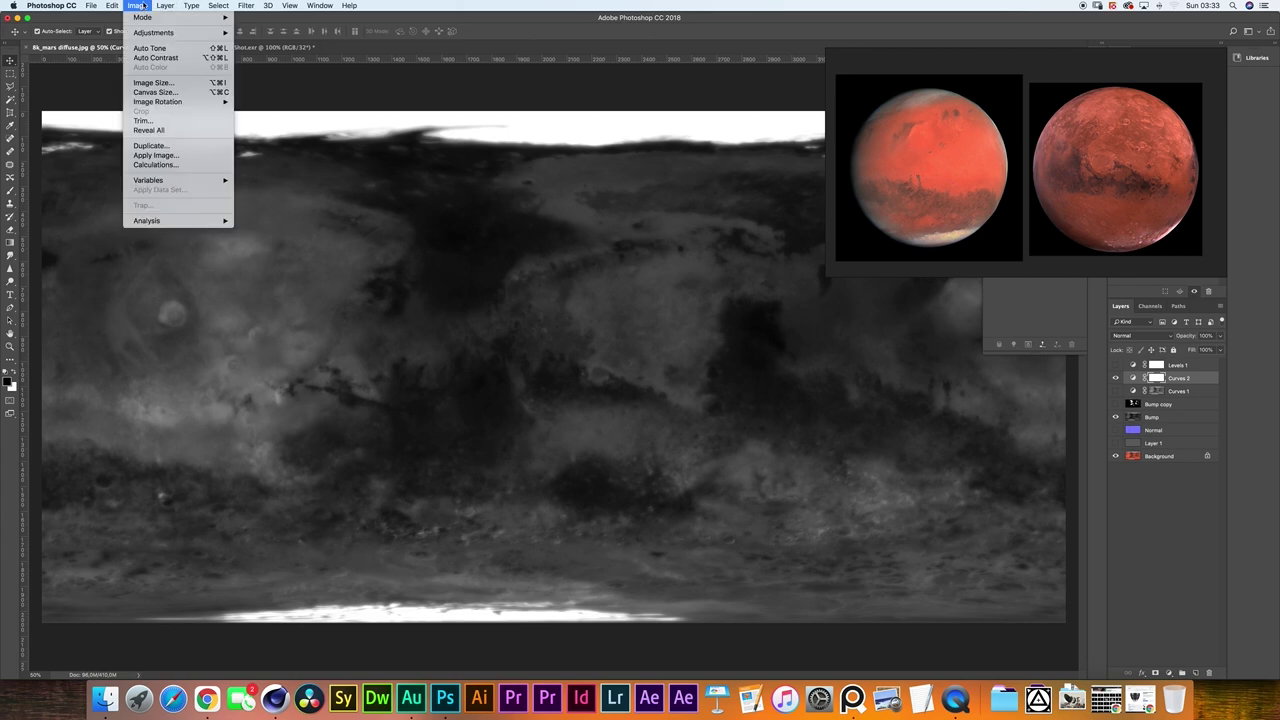
left_click(188, 157)
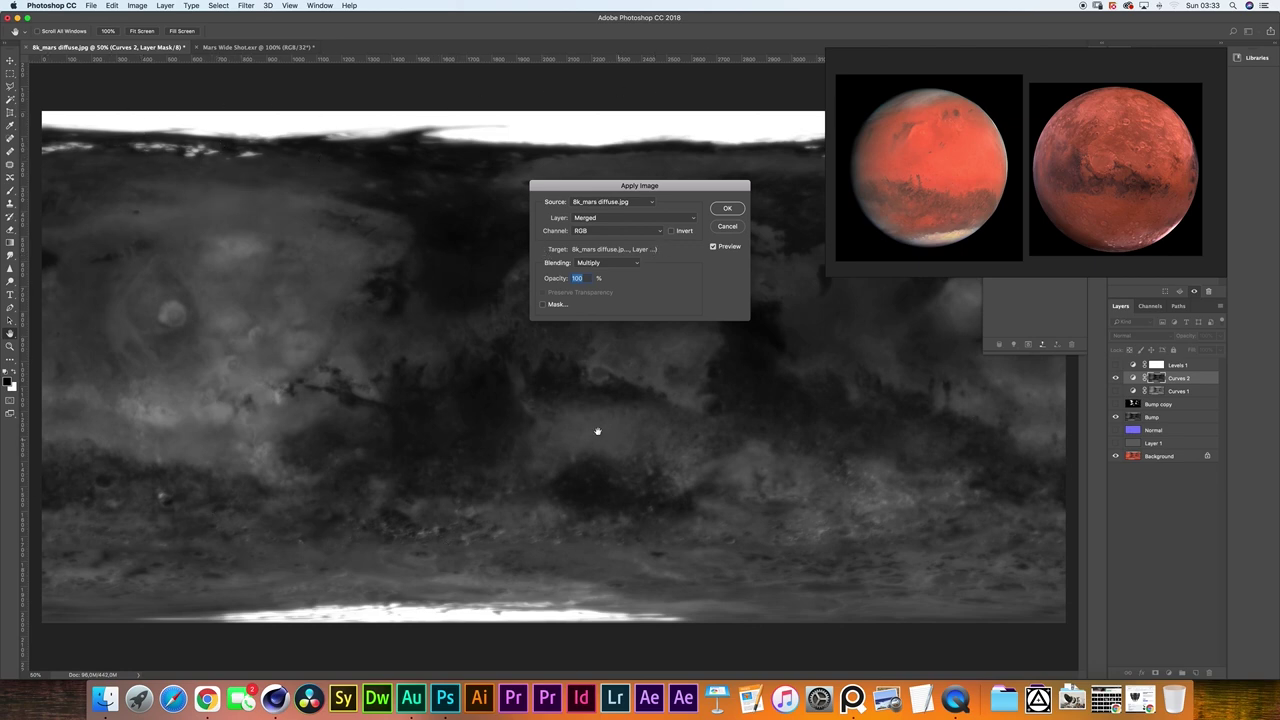
Apply the Merged RGB source with Multiply at 100% into the Curves 2 mask
key("Return")
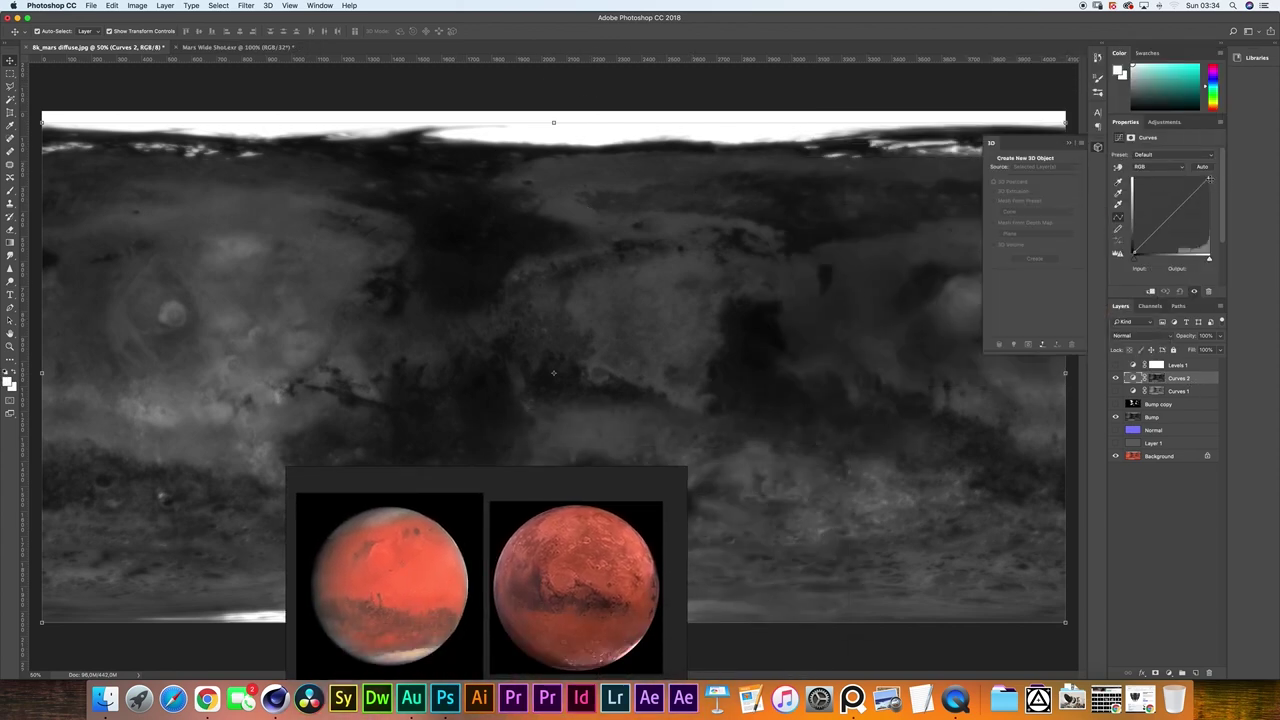
Lower Curves 2's white output to 17, hide it, enable Curves 1 and Levels 1, and select Levels 1
left_click_drag(1208, 178, 1224, 227)
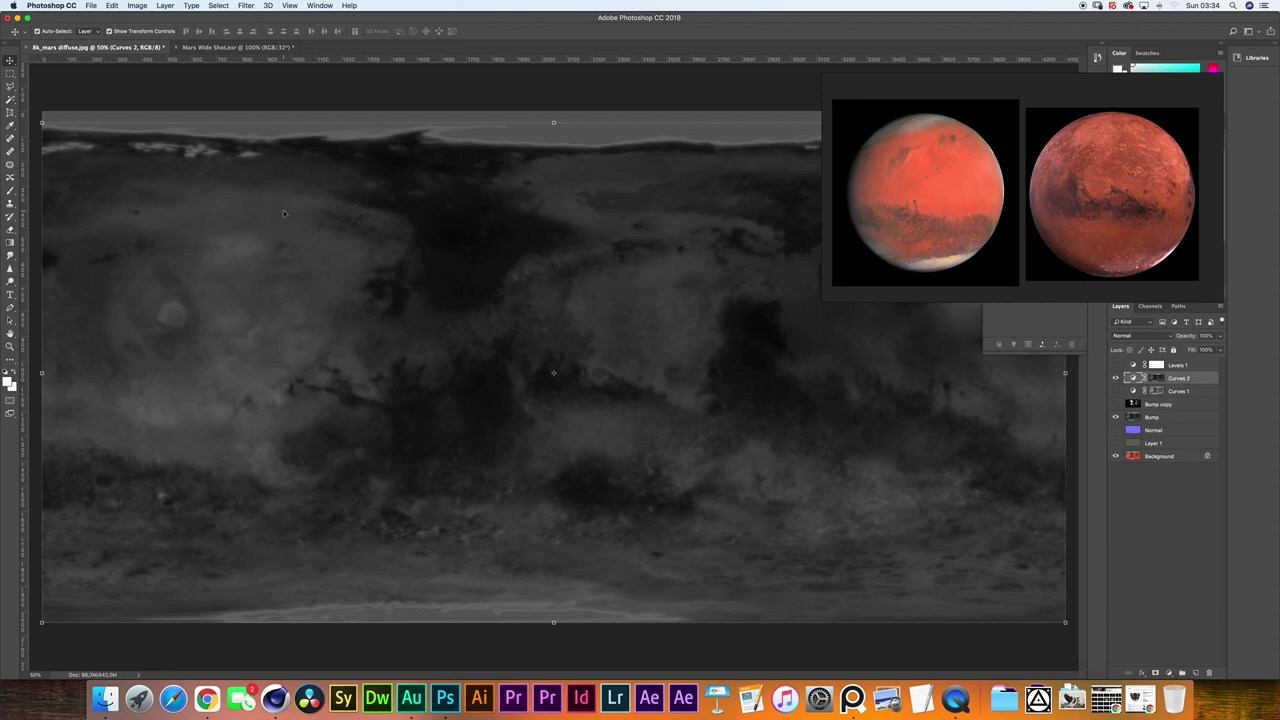
left_click(1116, 379)
left_click(1116, 391)
left_click(1116, 366)
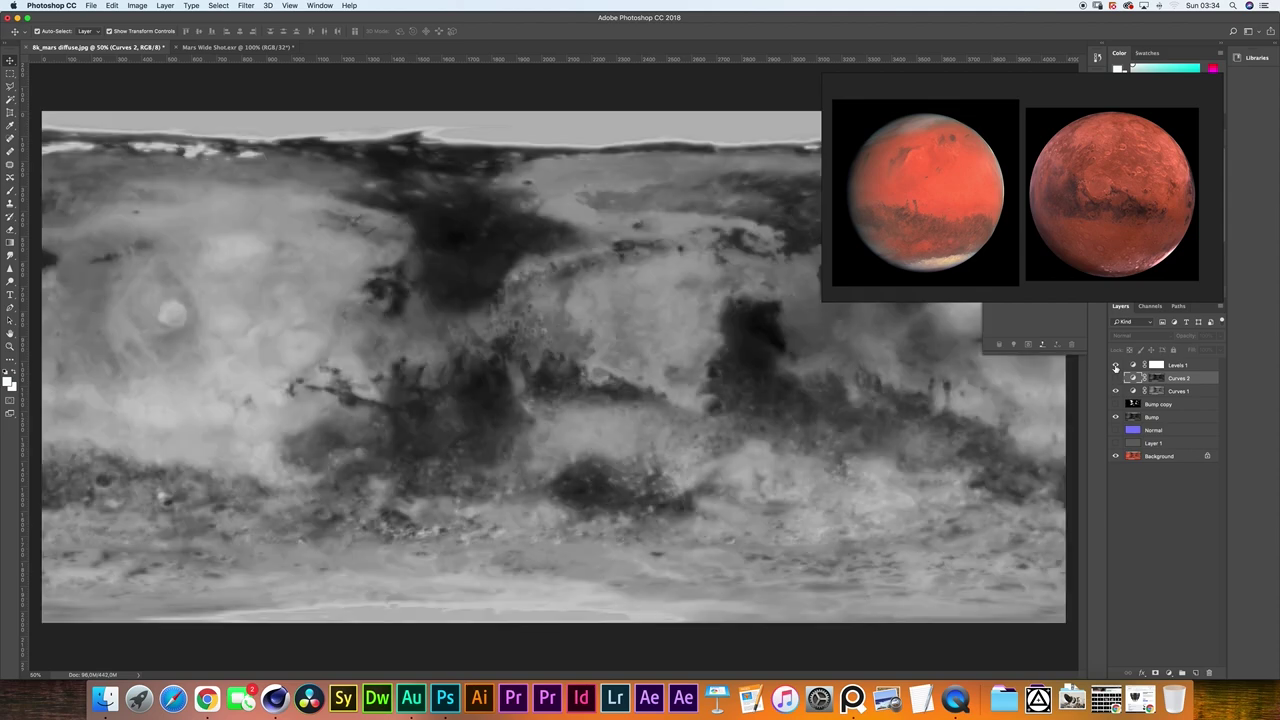
left_click(1198, 367)
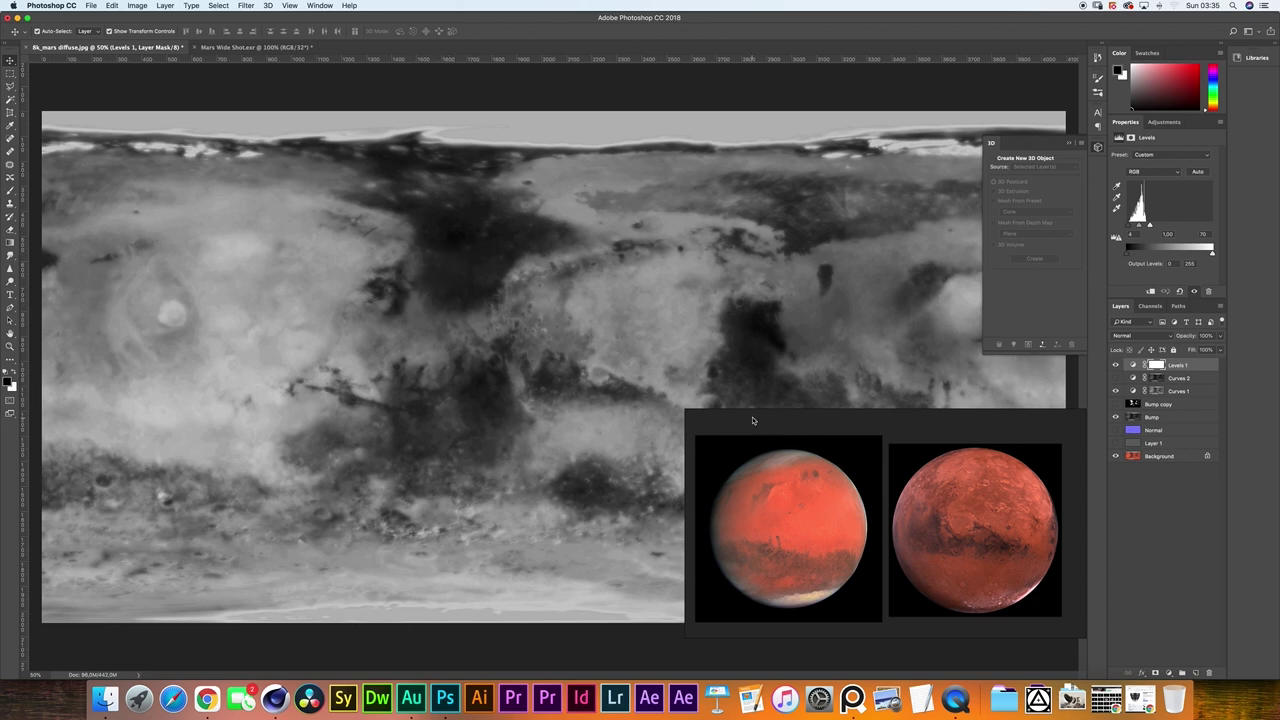
Move the Mars reference photos to the upper right and Alt-click Background's eye so only it shows
left_click_drag(755, 420, 955, 72)
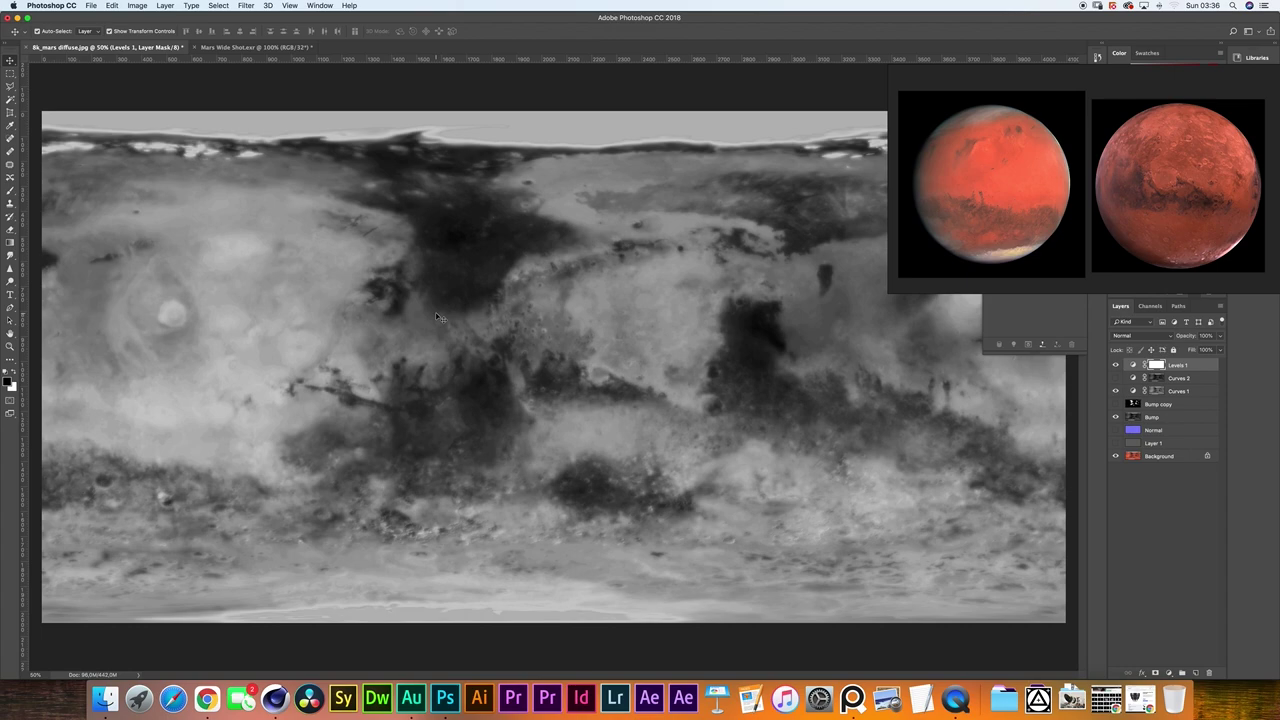
left_click(1116, 456, "alt")
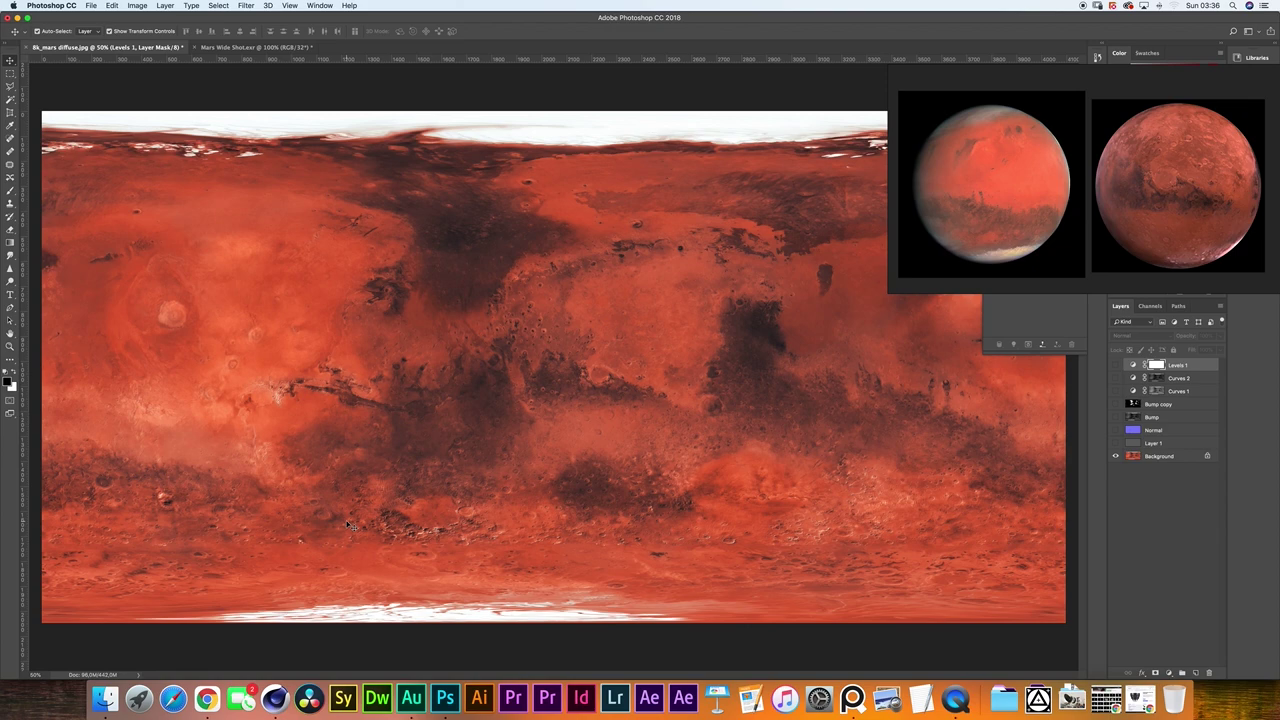
Select Layer 1, pick dark grey #3b3b3b as foreground colour, and make Layer 1 visible
left_click(1153, 443)
left_click(10, 202)
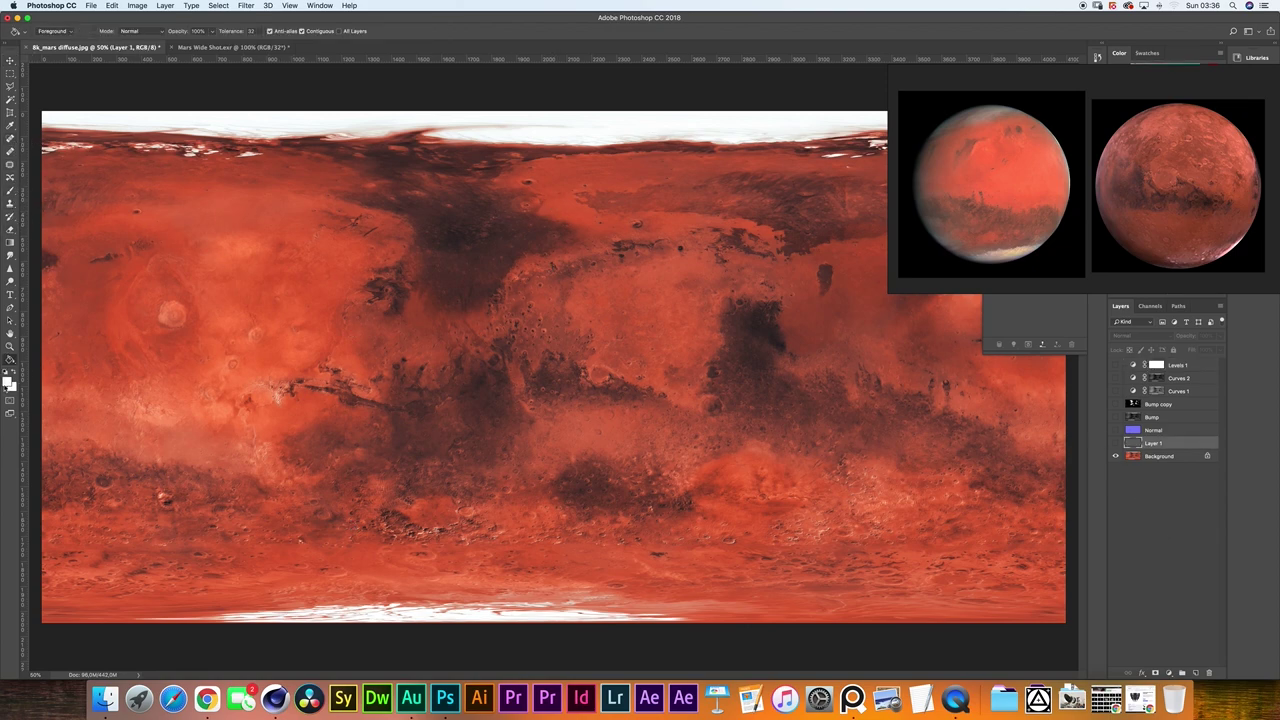
left_click(9, 380)
mouse_move(765, 286)
left_mouse_down()
mouse_move(745, 336)
mouse_move(726, 338)
mouse_move(706, 298)
mouse_move(757, 297)
left_mouse_up()
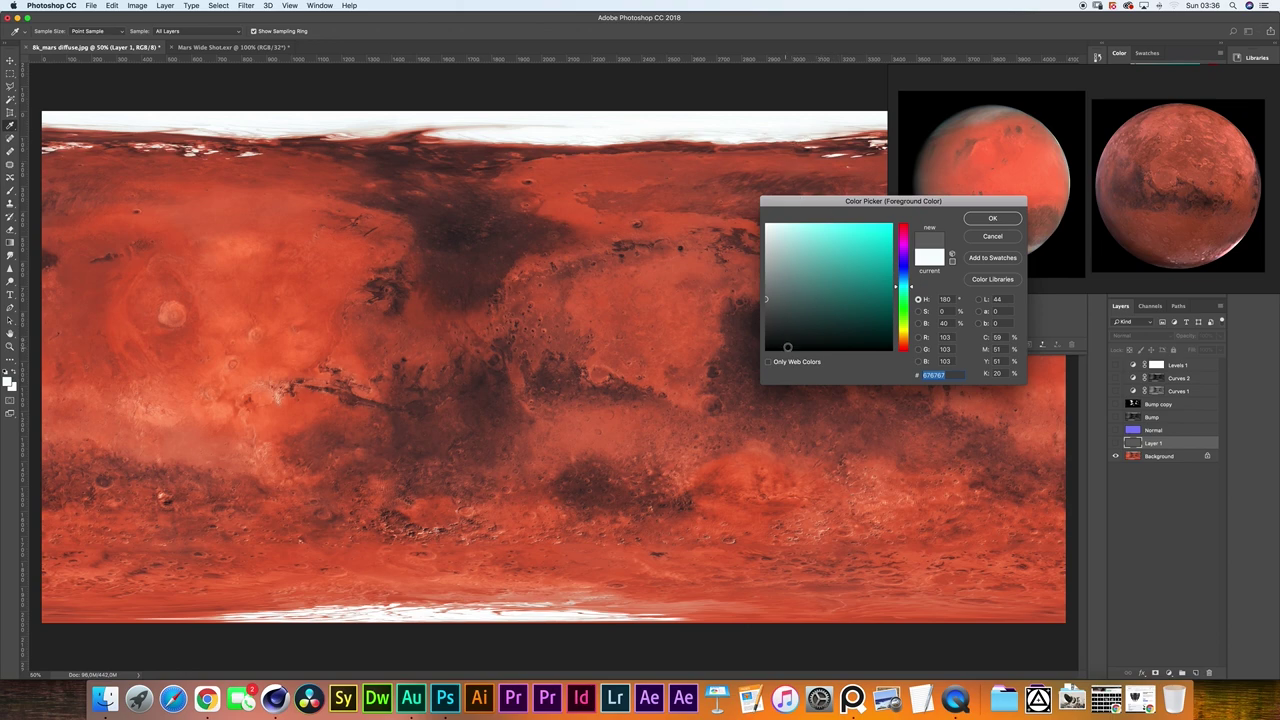
left_click(993, 219)
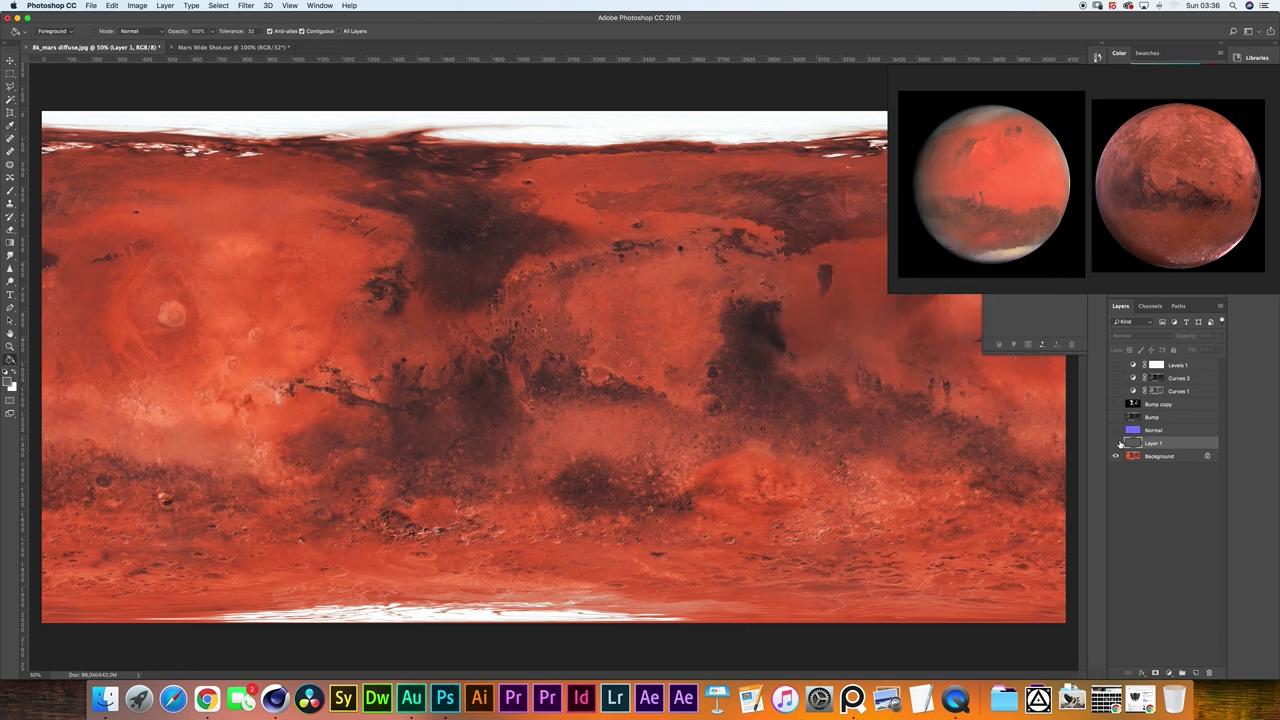
left_click(1117, 443)
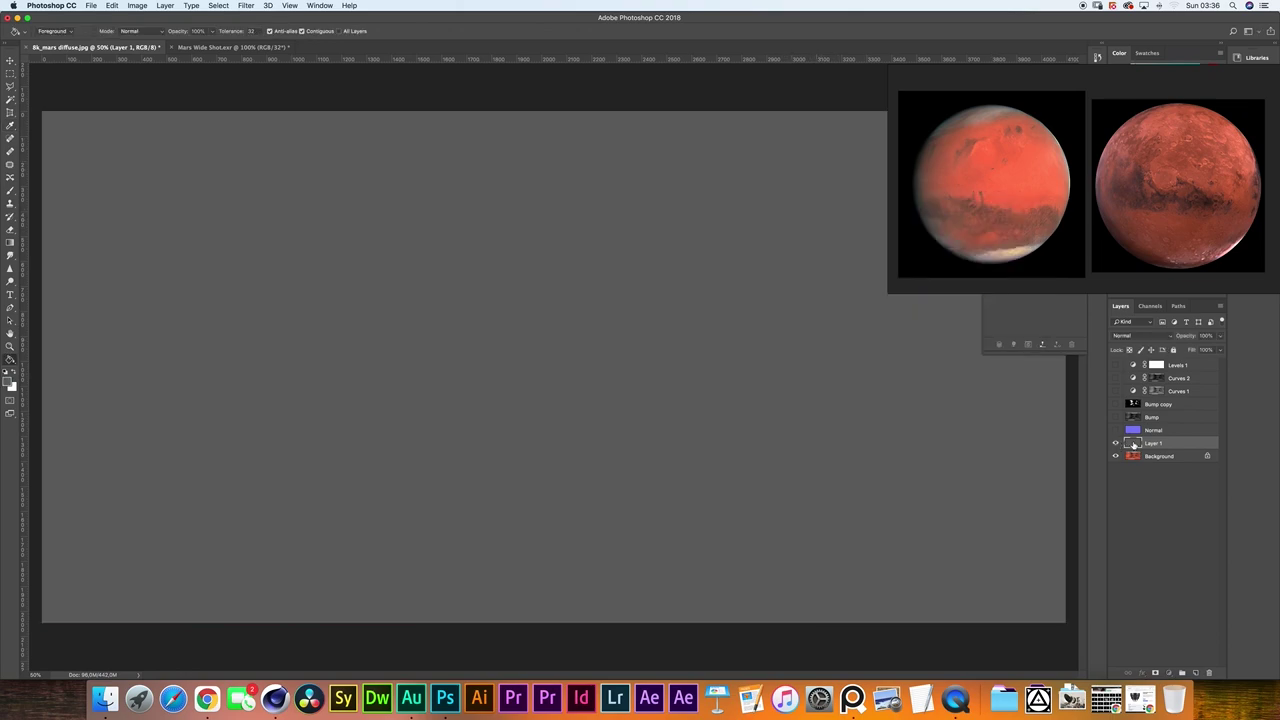
Hide Layer 1, show the Bump layer at about 62% opacity, and turn on Curves 2
left_click(1117, 417)
left_click(1117, 443)
left_click(1160, 417)
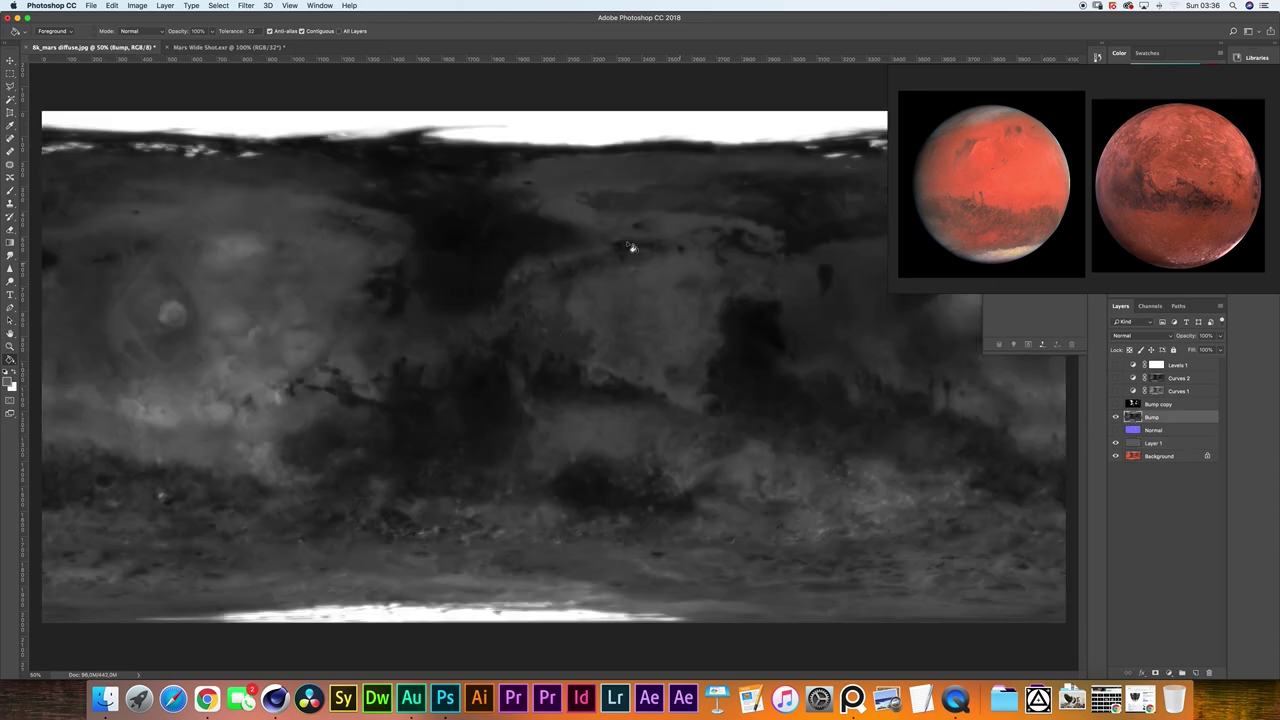
left_click(1220, 336)
left_click_drag(1212, 348, 1203, 349)
left_click(1116, 378)
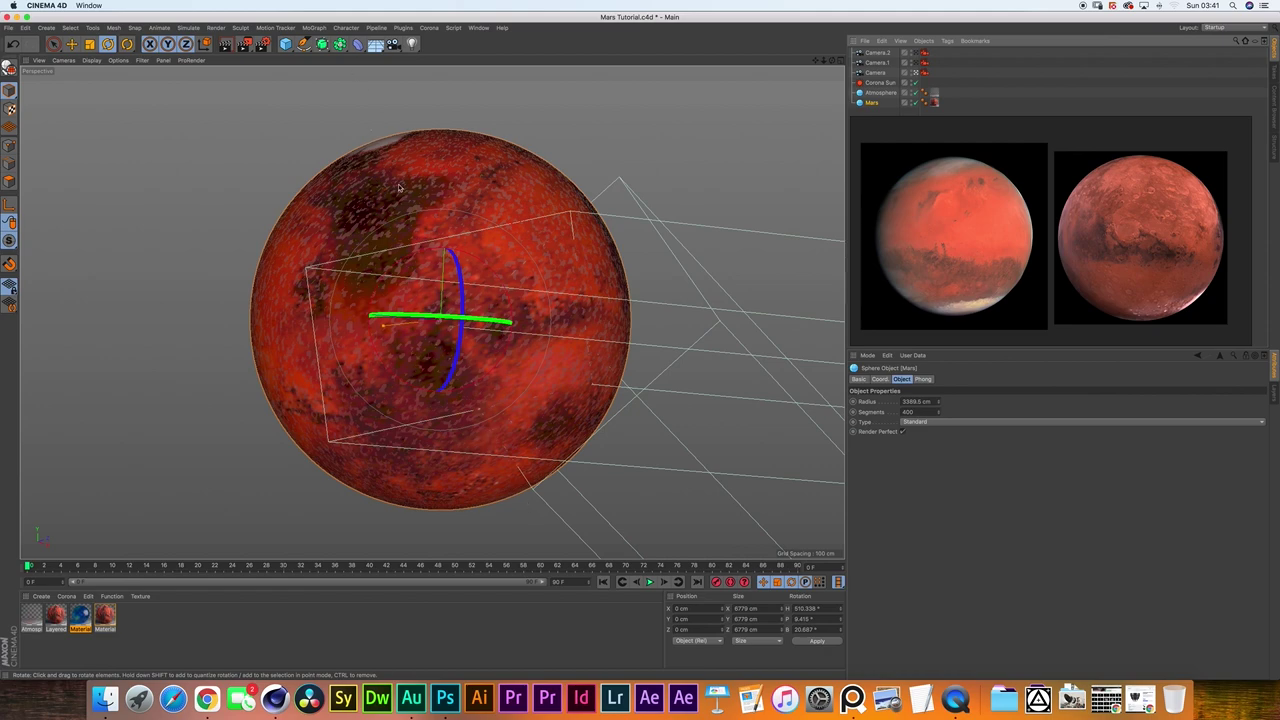
Compare the Atmosphere sphere's 3400 cm radius with the Mars sphere's in four views, then maximize Perspective
left_click(880, 92)
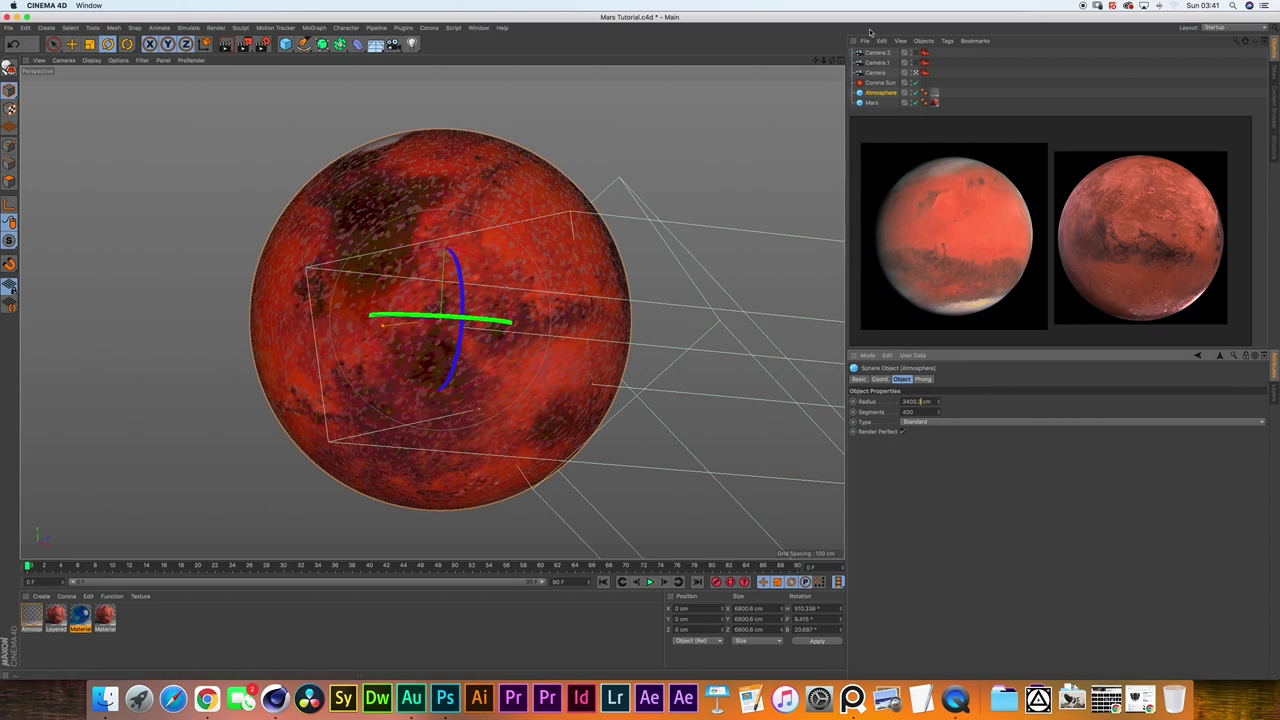
middle_click(742, 124)
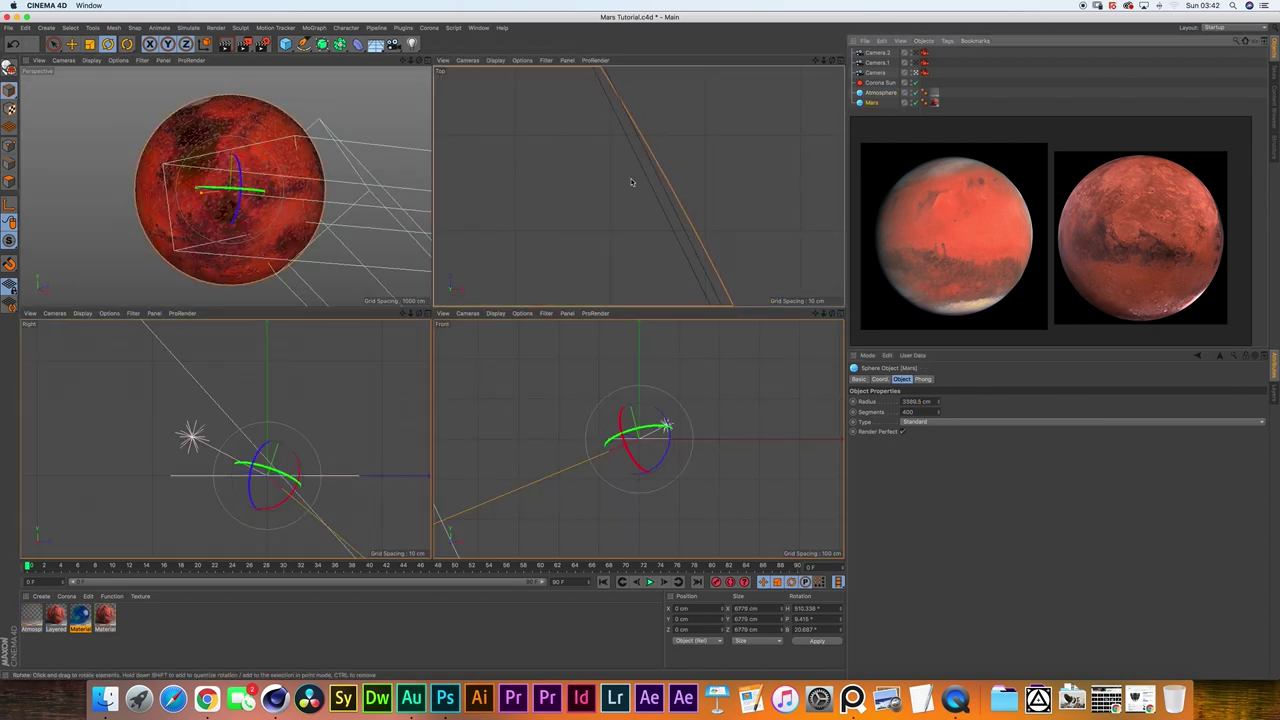
left_click(872, 101)
left_click(876, 93)
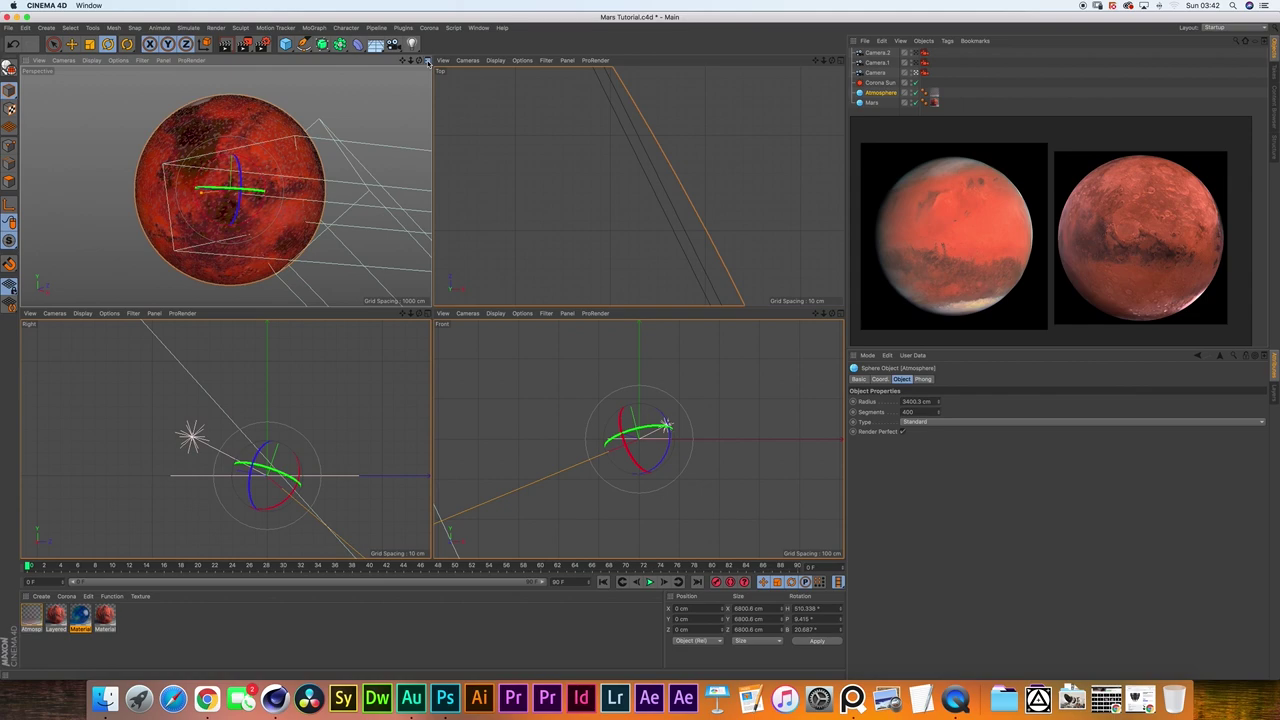
middle_click(411, 186)
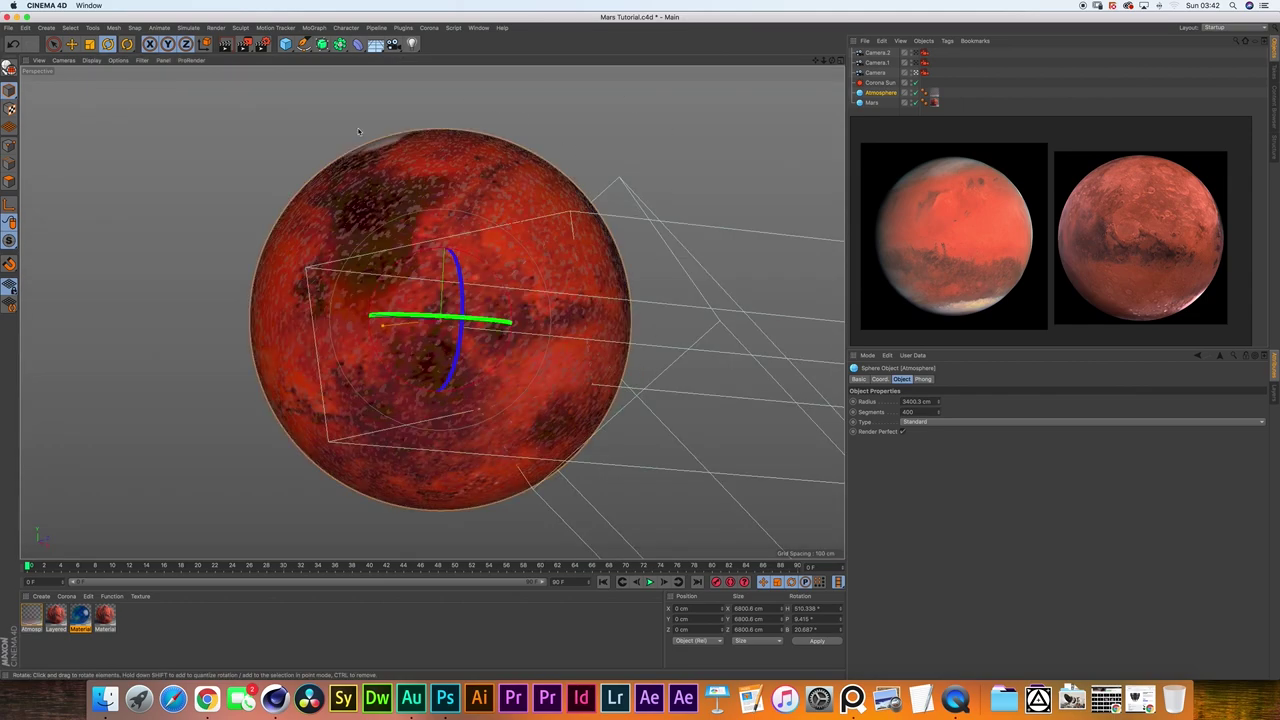
left_click(880, 82)
Move the render window aside and open the Mars material, showing the 8k_mars_diffuse.jpg Diffuse texture
left_click_drag(481, 215, 281, 74)
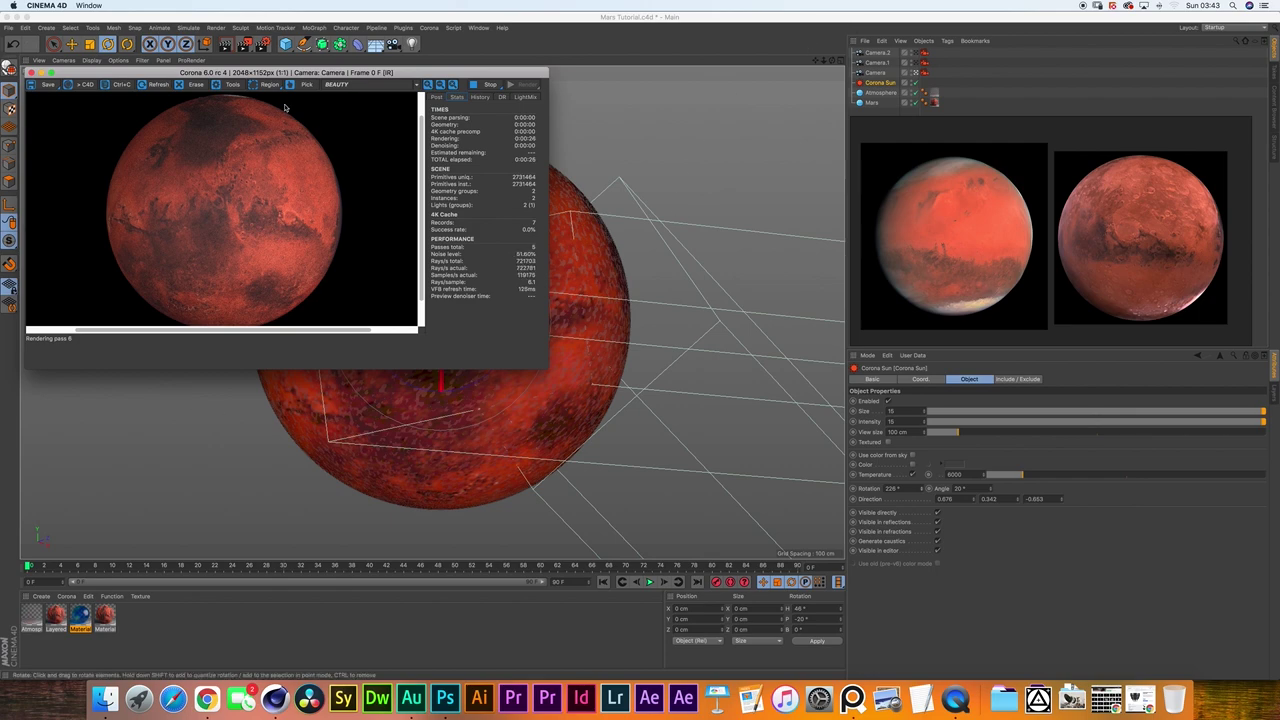
left_click(105, 615)
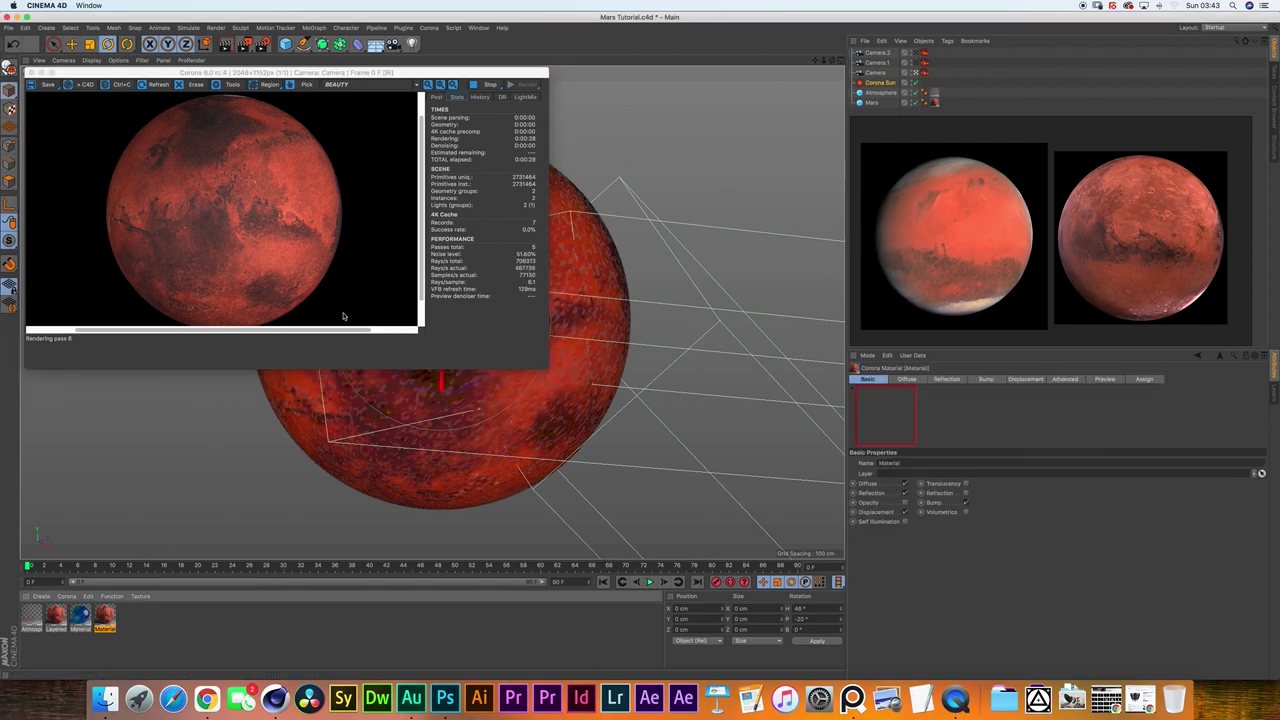
left_click_drag(355, 80, 602, 81)
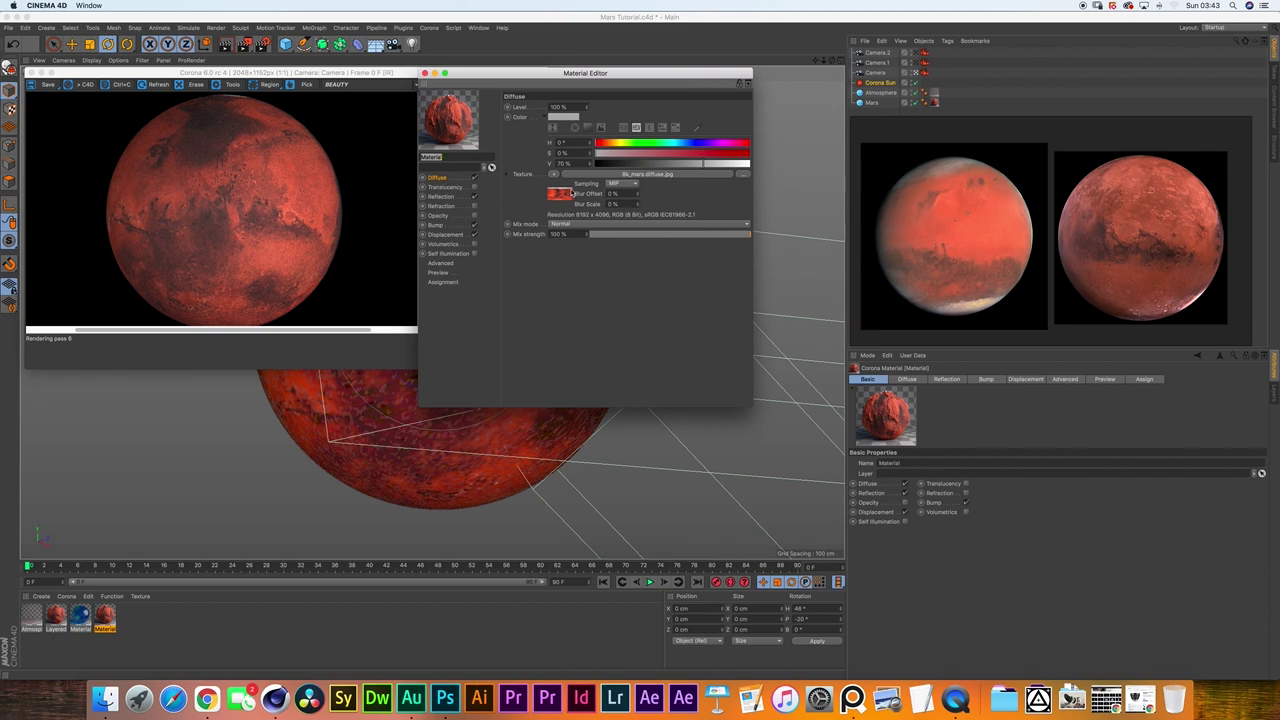
Check that the Mars material's reflection Fresnel IOR is 1.6
left_click(440, 196)
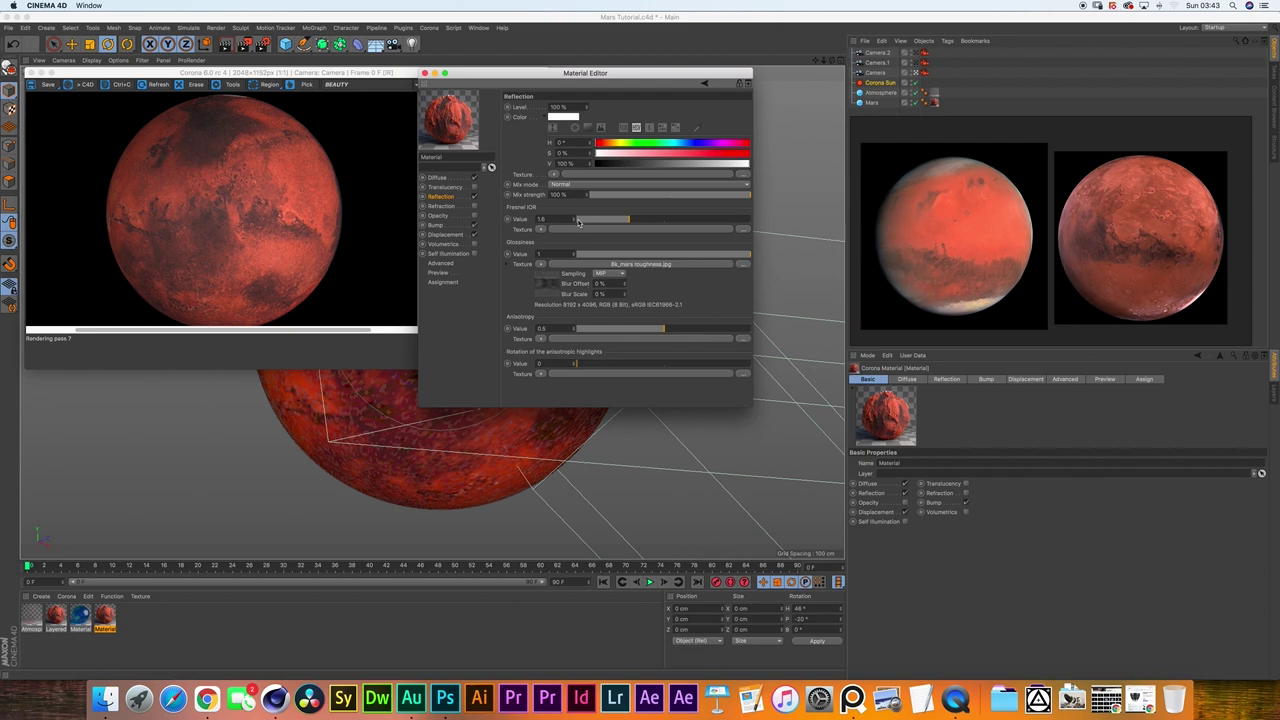
double_click(541, 219)
key("Return")
double_click(541, 219)
left_click(540, 219)
Confirm the bump normal-map bitmap keeps the sRGB colour profile, then view the displacement settings
left_click(458, 225)
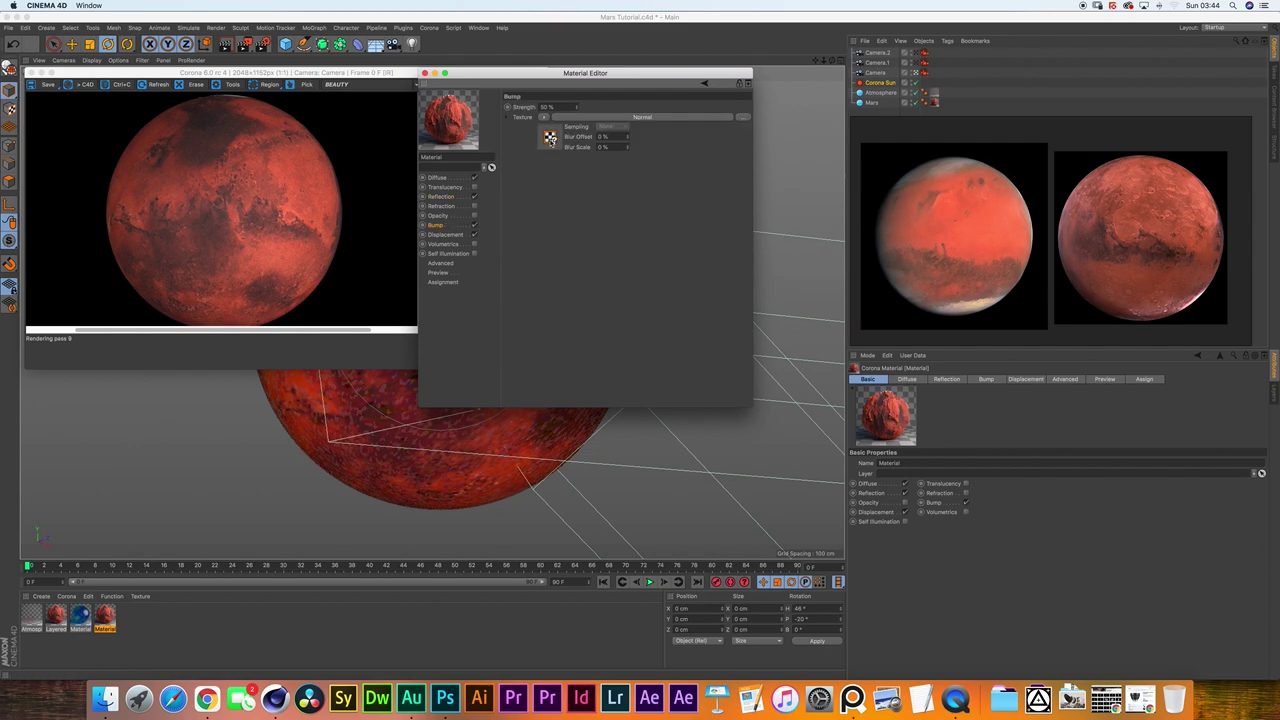
left_click(550, 137)
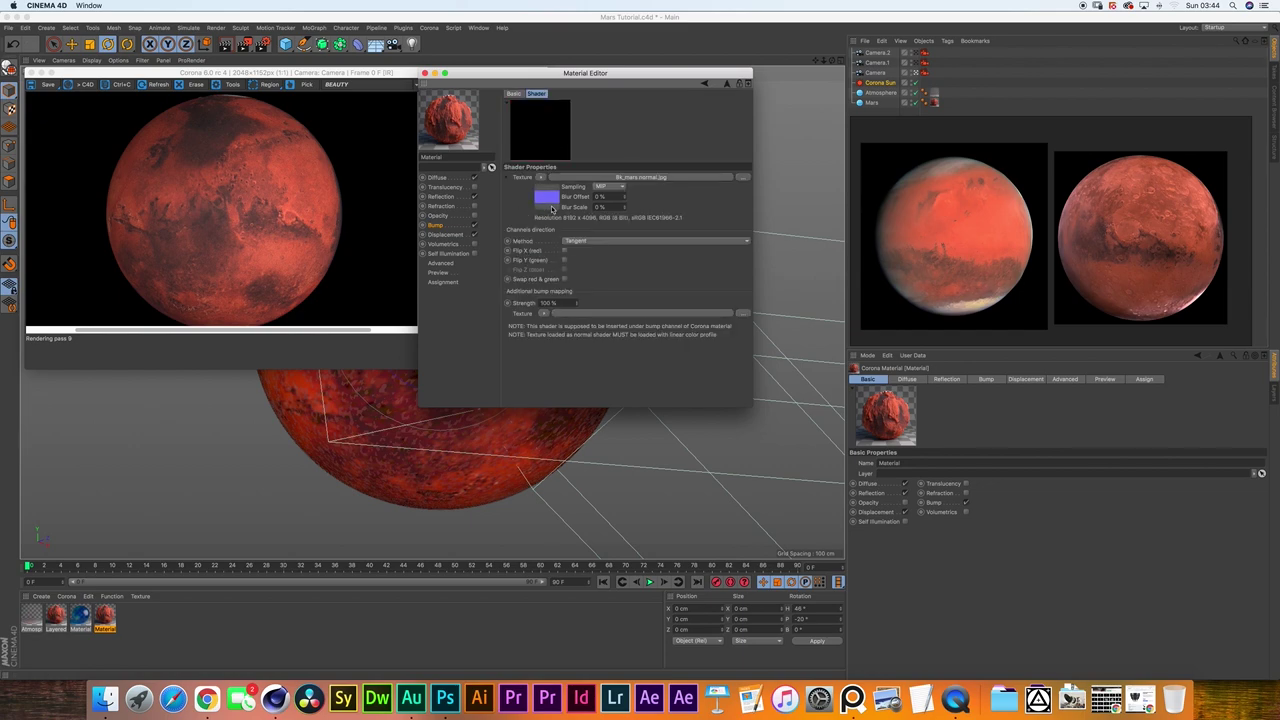
left_click(547, 199)
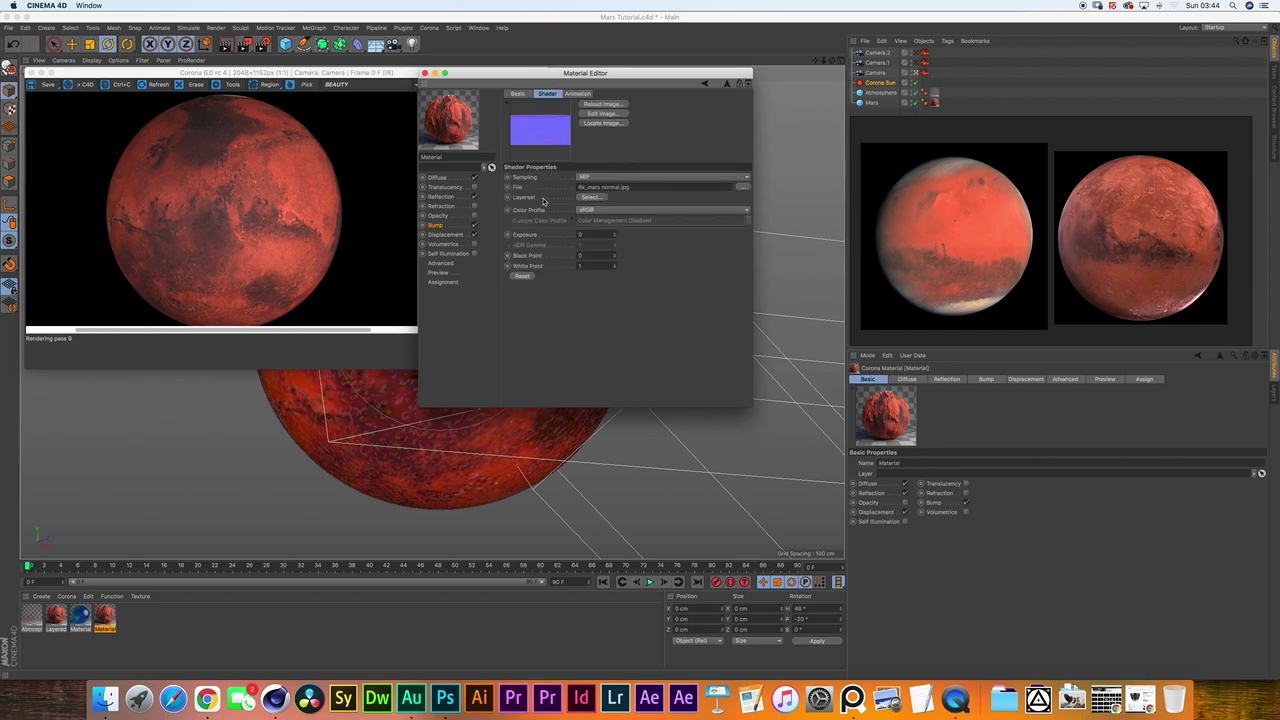
left_click(596, 211)
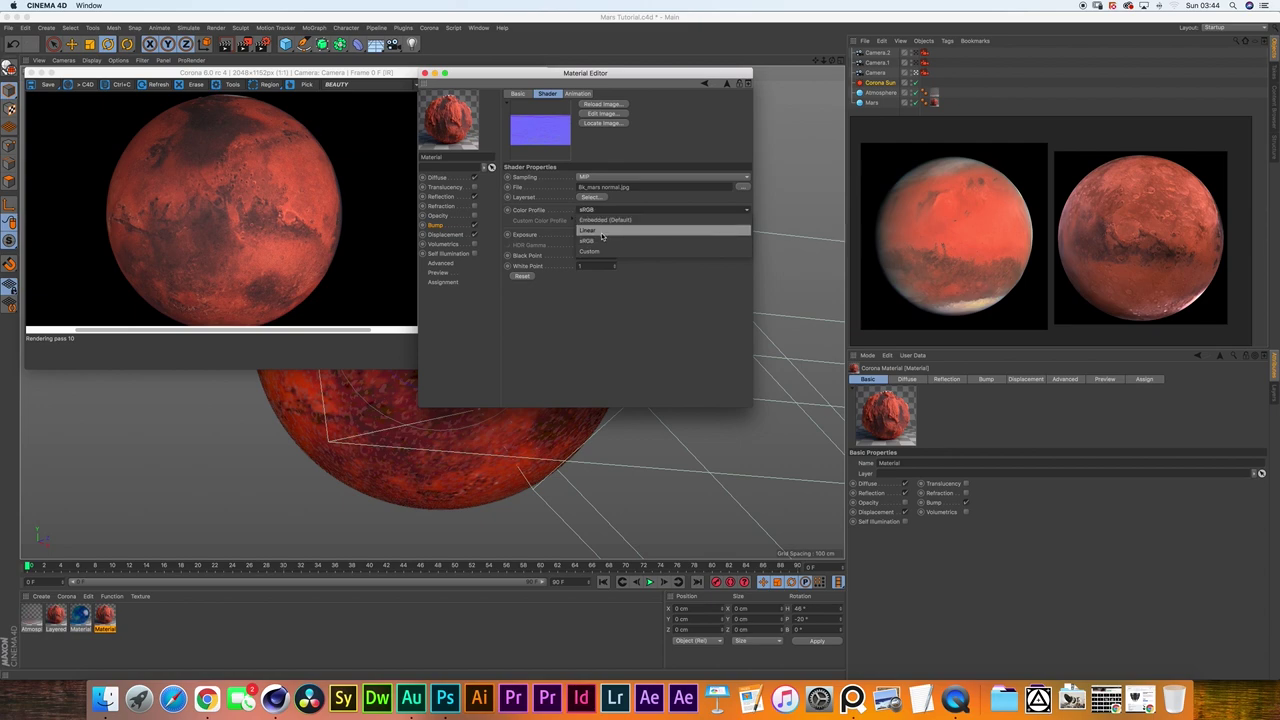
left_click(596, 241)
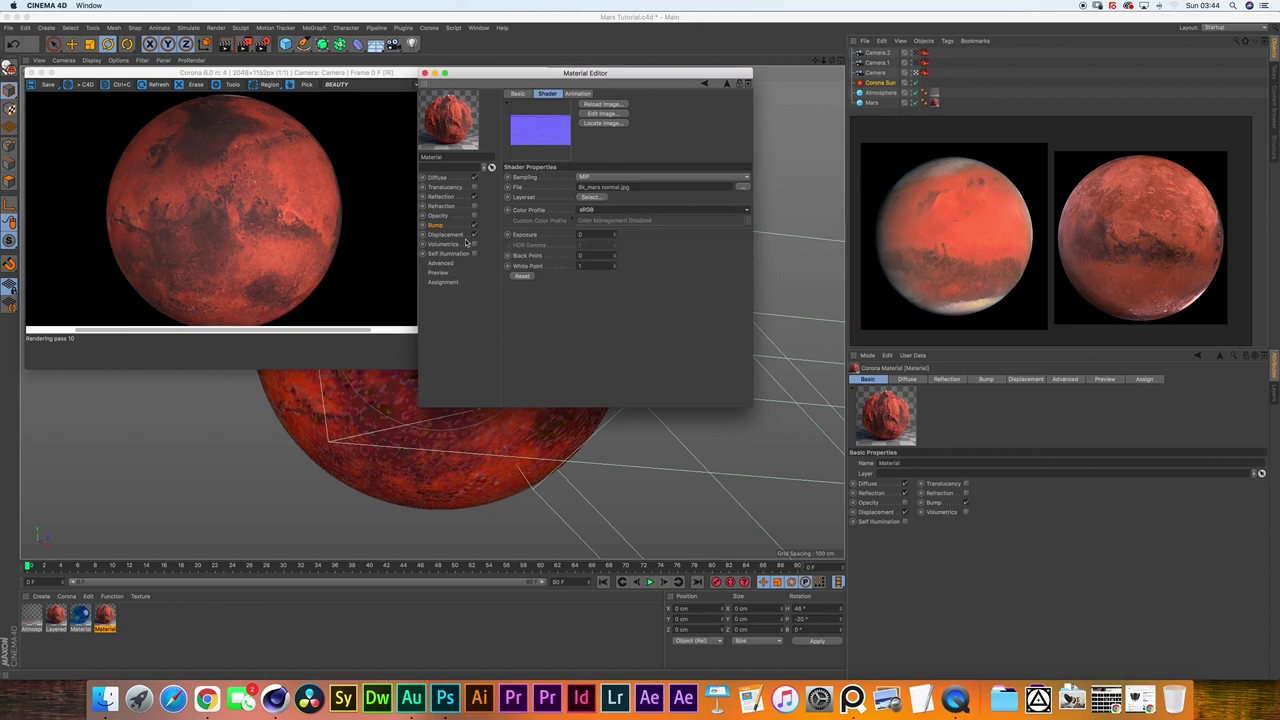
left_click(437, 225)
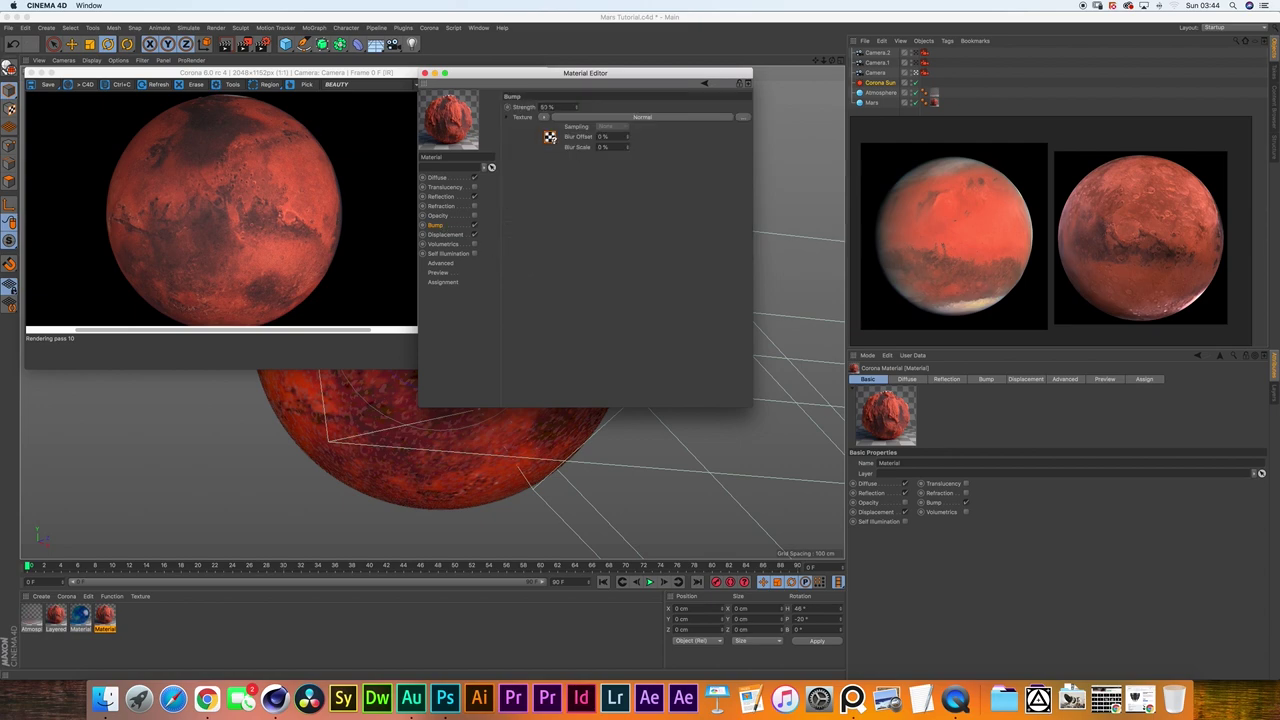
left_click(445, 234)
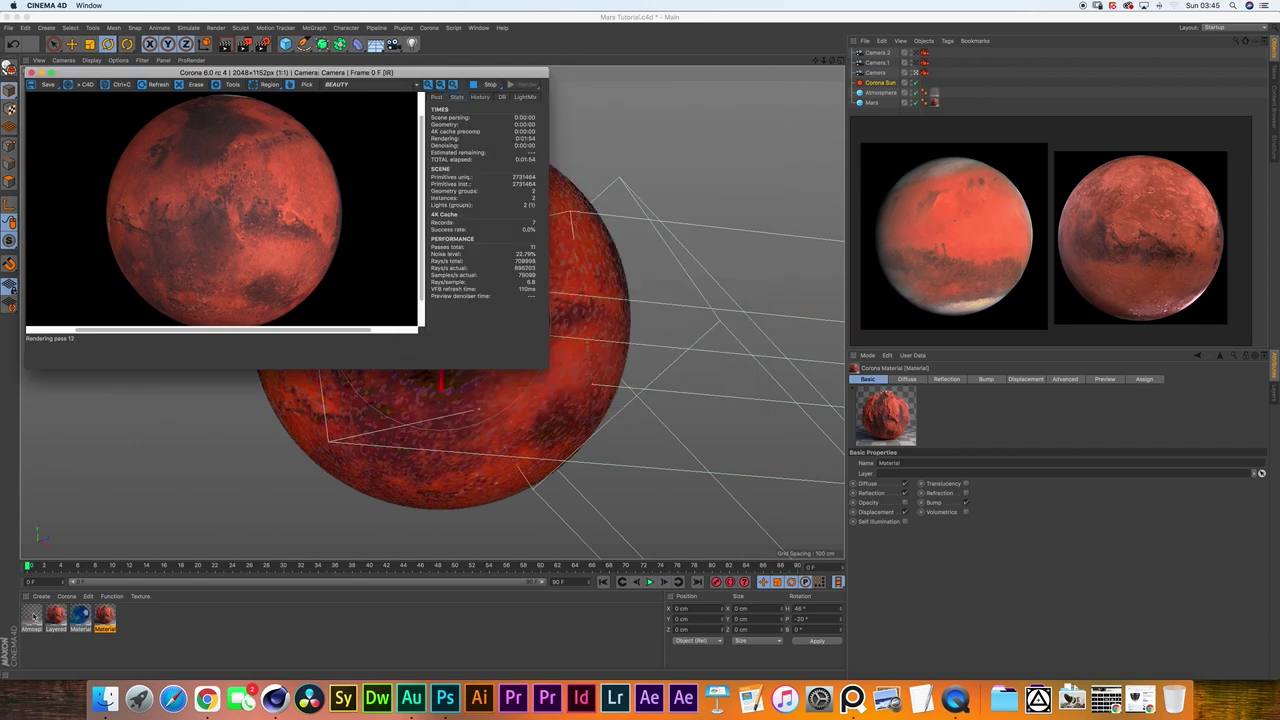
Open the Atmosphere material beside the render, showing Gradient absorption, Fresnel scattering and directionality 0.4
double_click(32, 615)
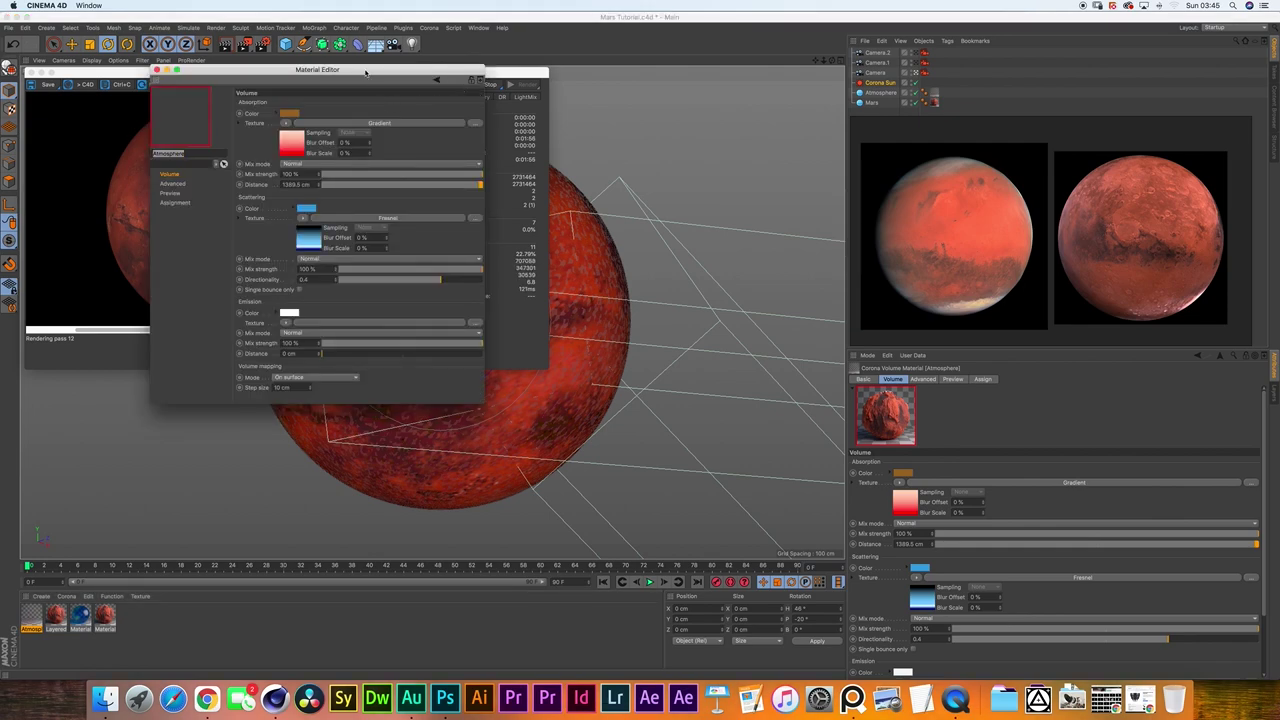
left_click_drag(366, 74, 639, 75)
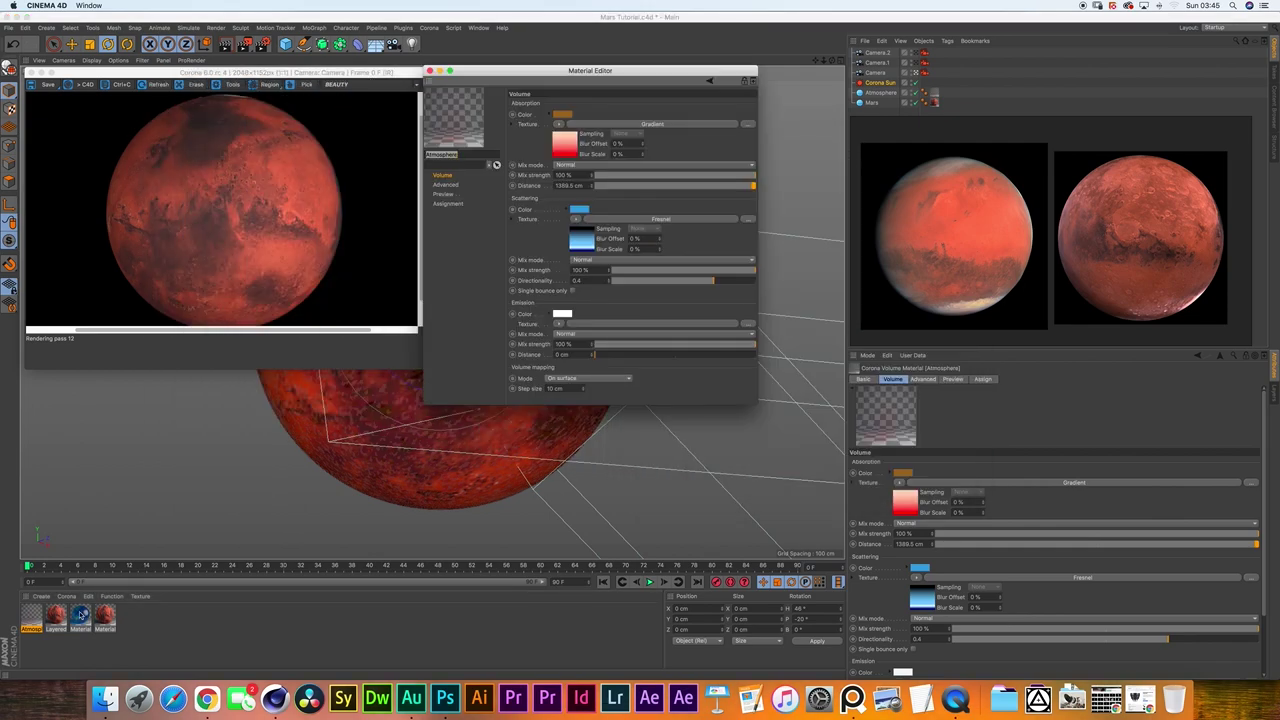
left_click(499, 242)
left_click(67, 597)
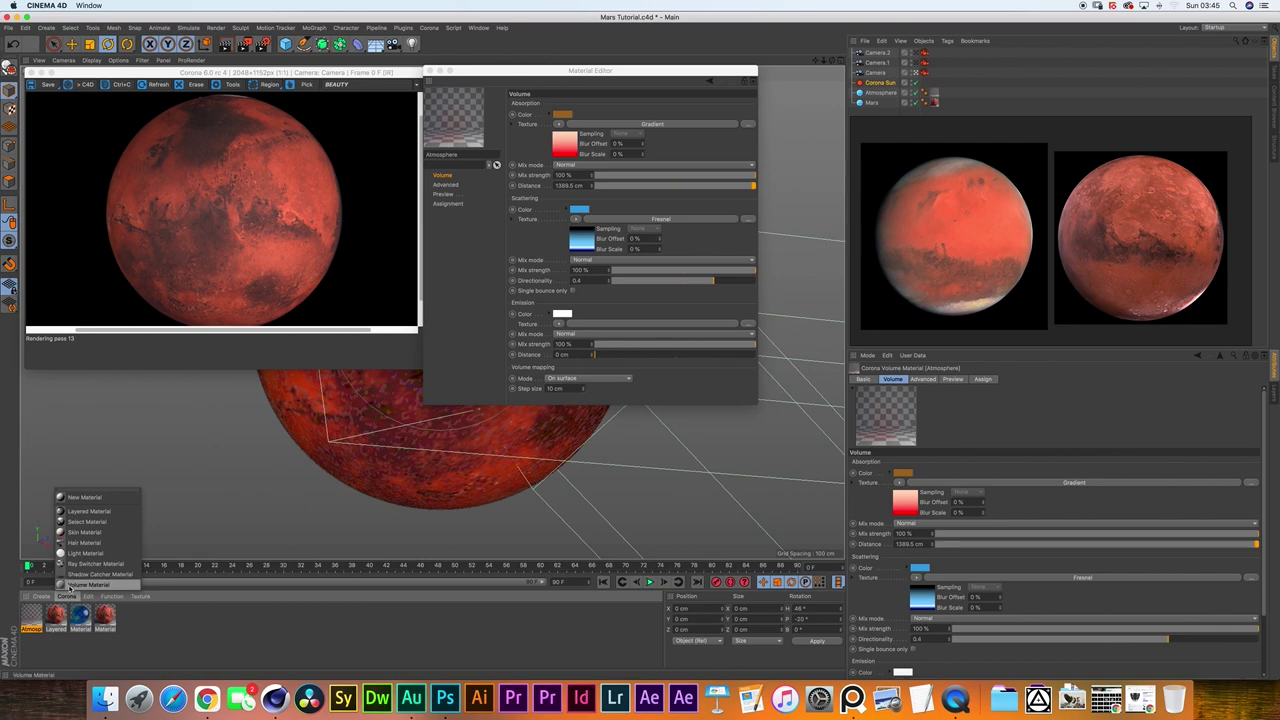
key("Escape")
left_click_drag(575, 72, 509, 74)
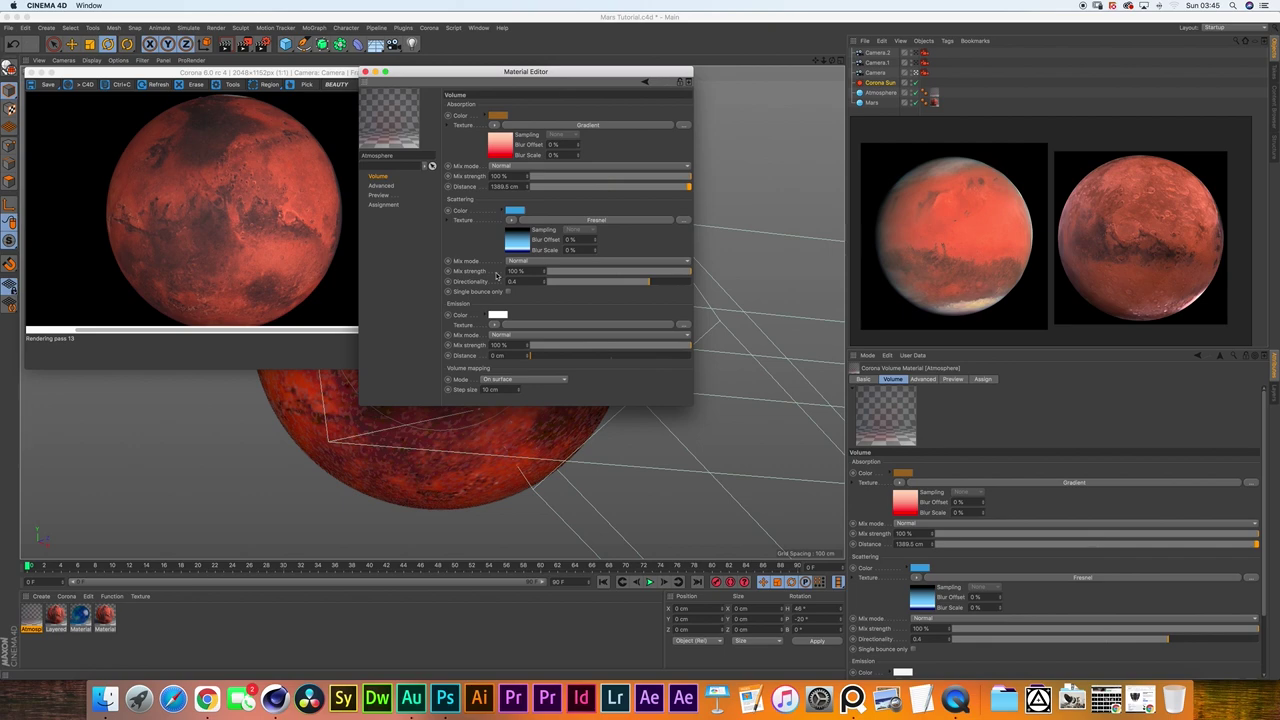
Recolour the absorption gradient's left end using the colour-temperature picker
left_click(494, 125)
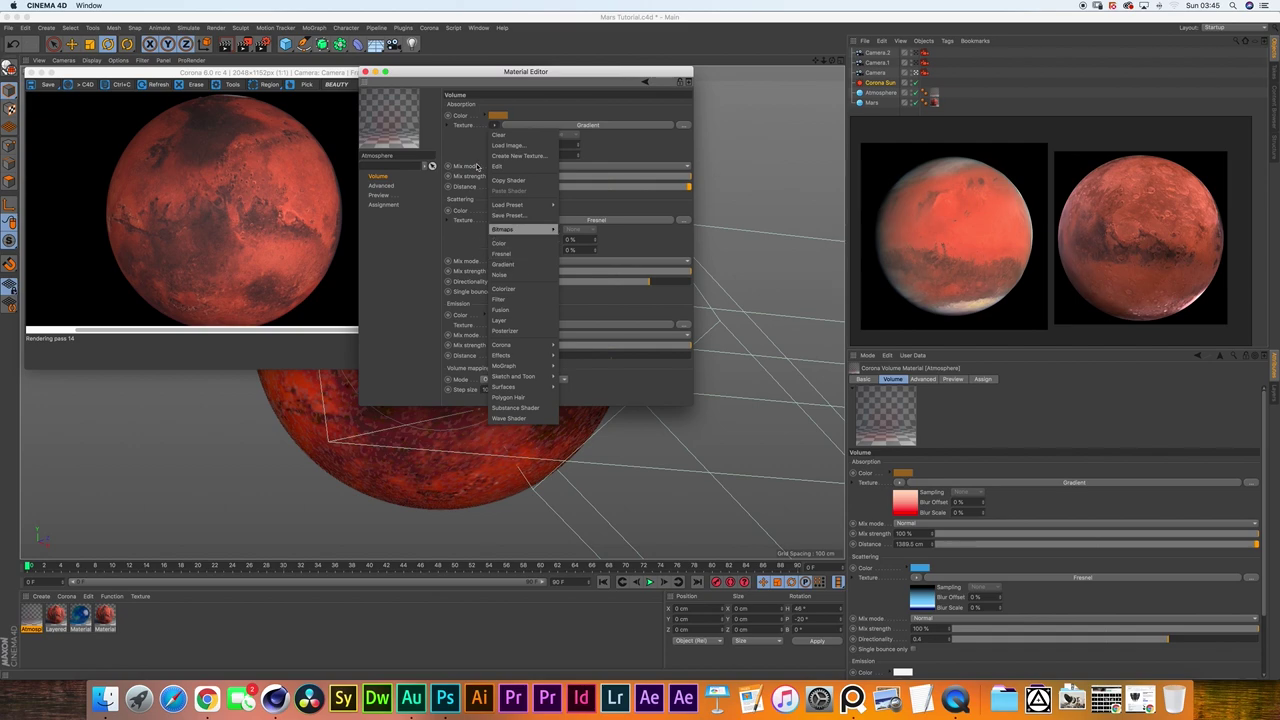
key("Escape")
left_click(500, 150)
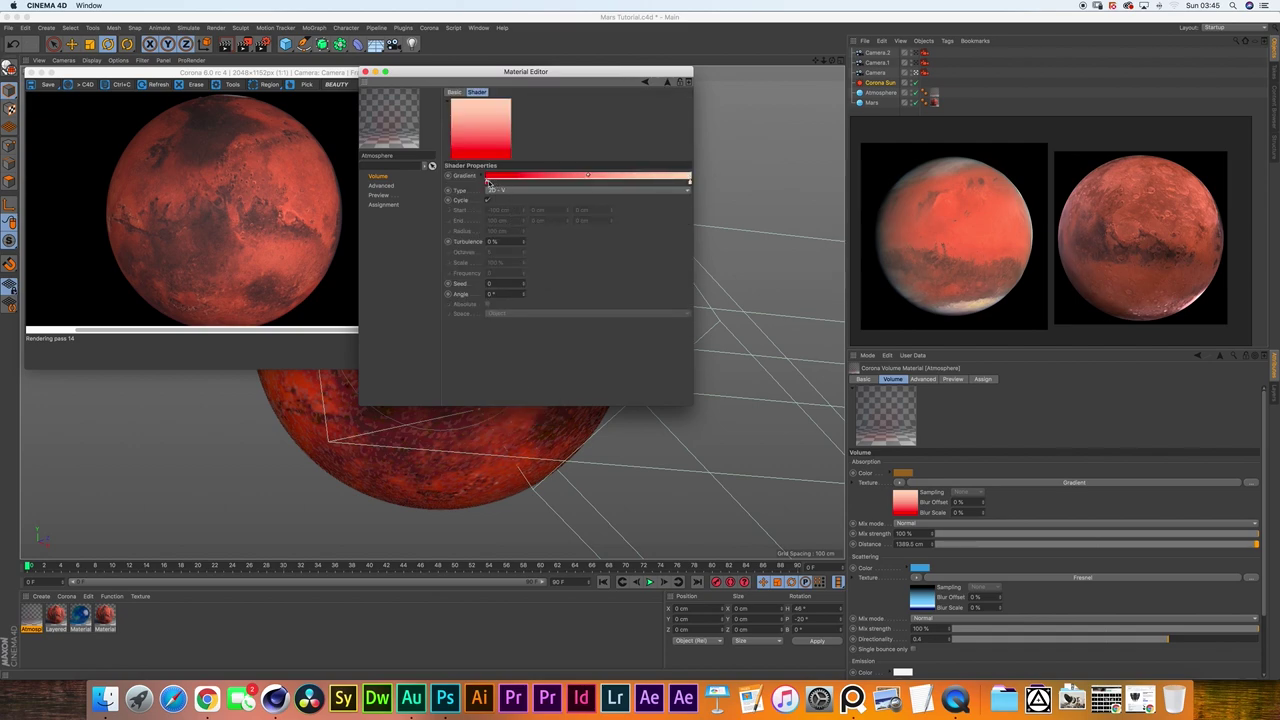
double_click(487, 181)
left_click(509, 166)
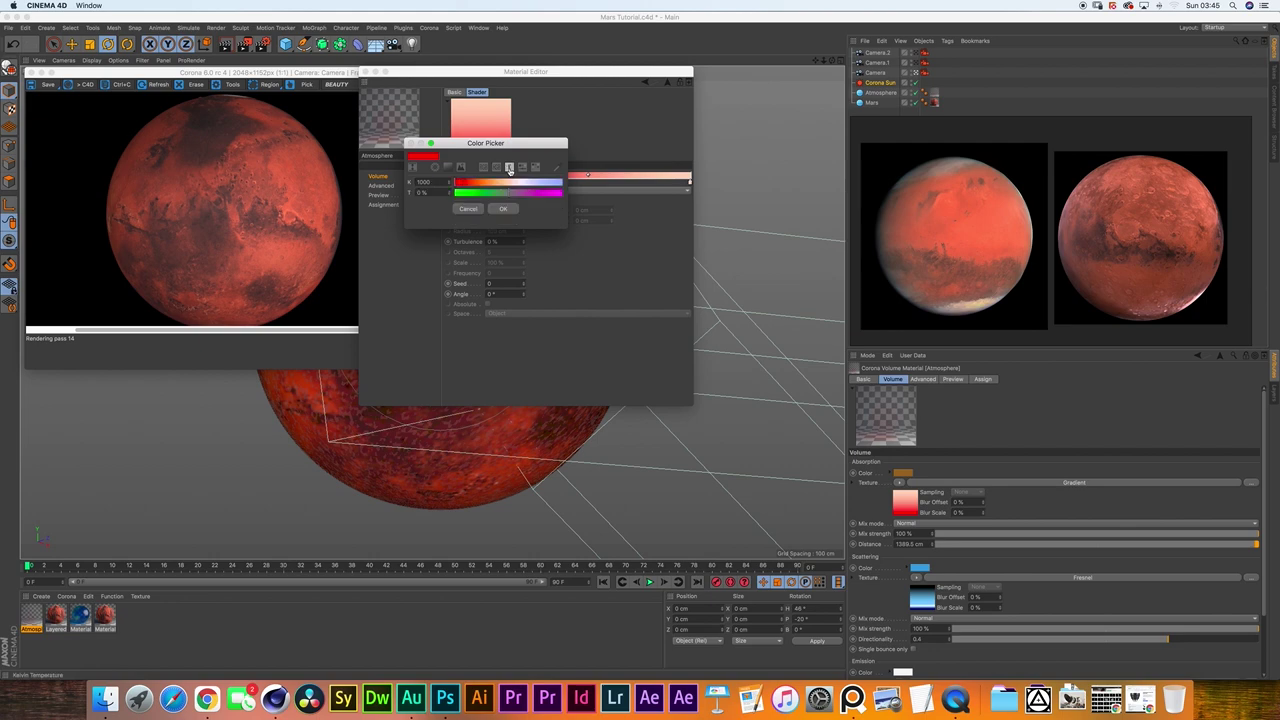
left_click_drag(486, 144, 460, 207)
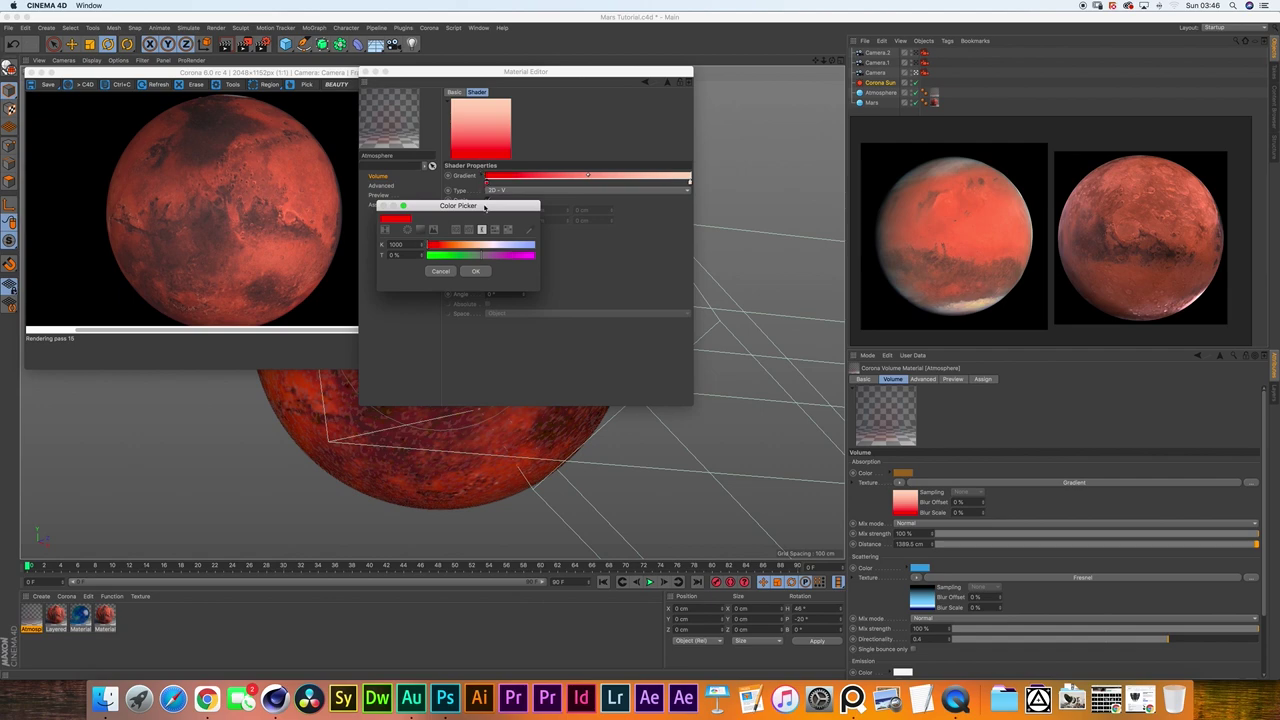
left_click(475, 270)
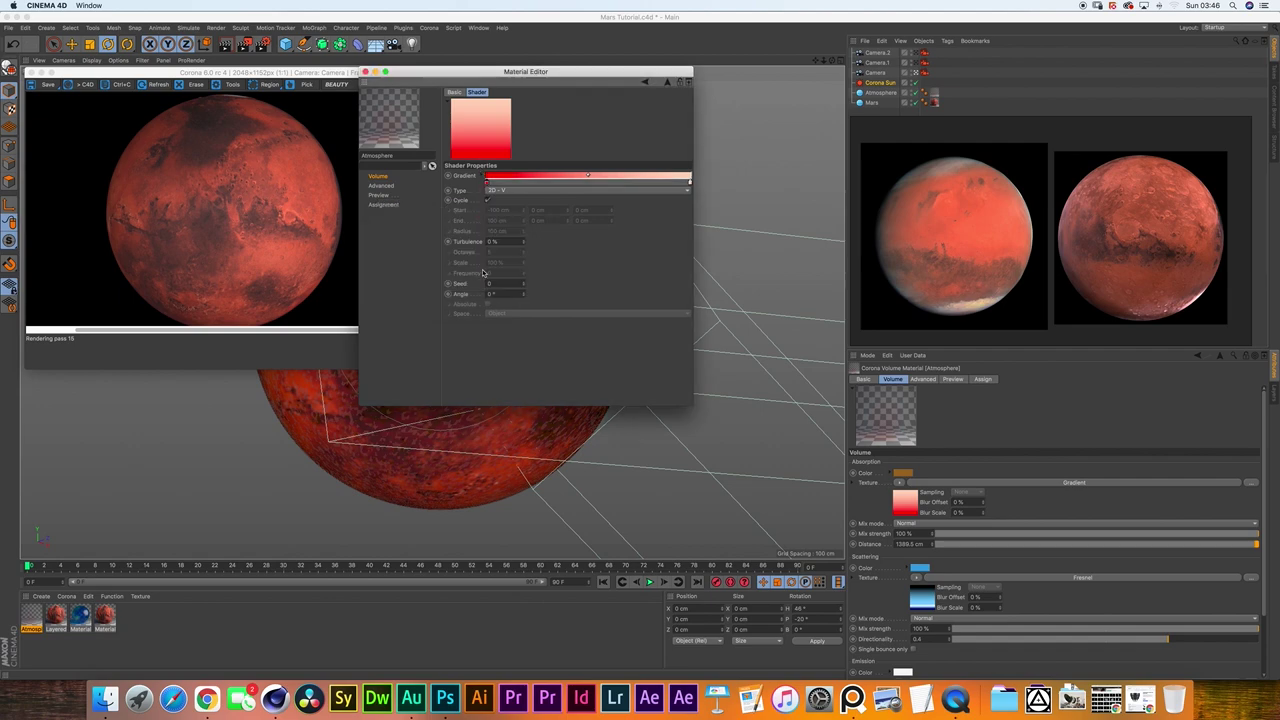
Lighten the gradient's right end to about 6684 K and go back to the volume settings
double_click(688, 185)
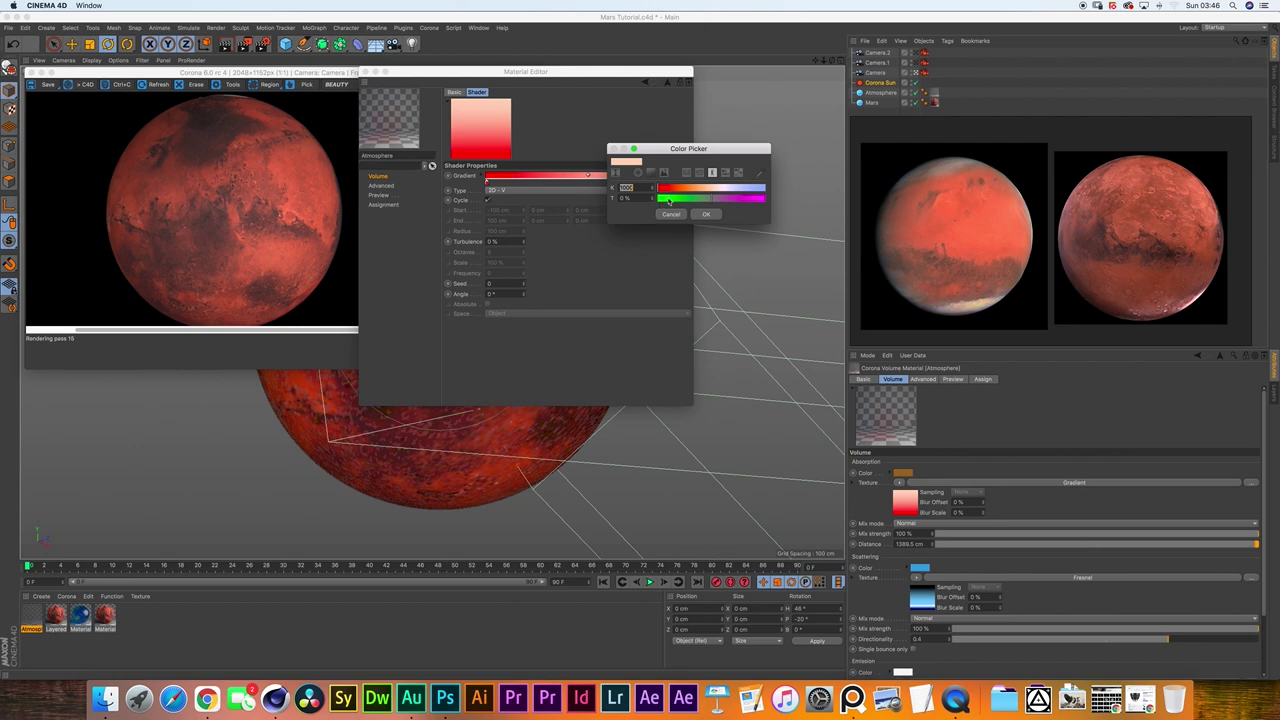
mouse_move(713, 190)
left_mouse_down()
mouse_move(735, 191)
mouse_move(713, 187)
left_mouse_up()
left_click(676, 214)
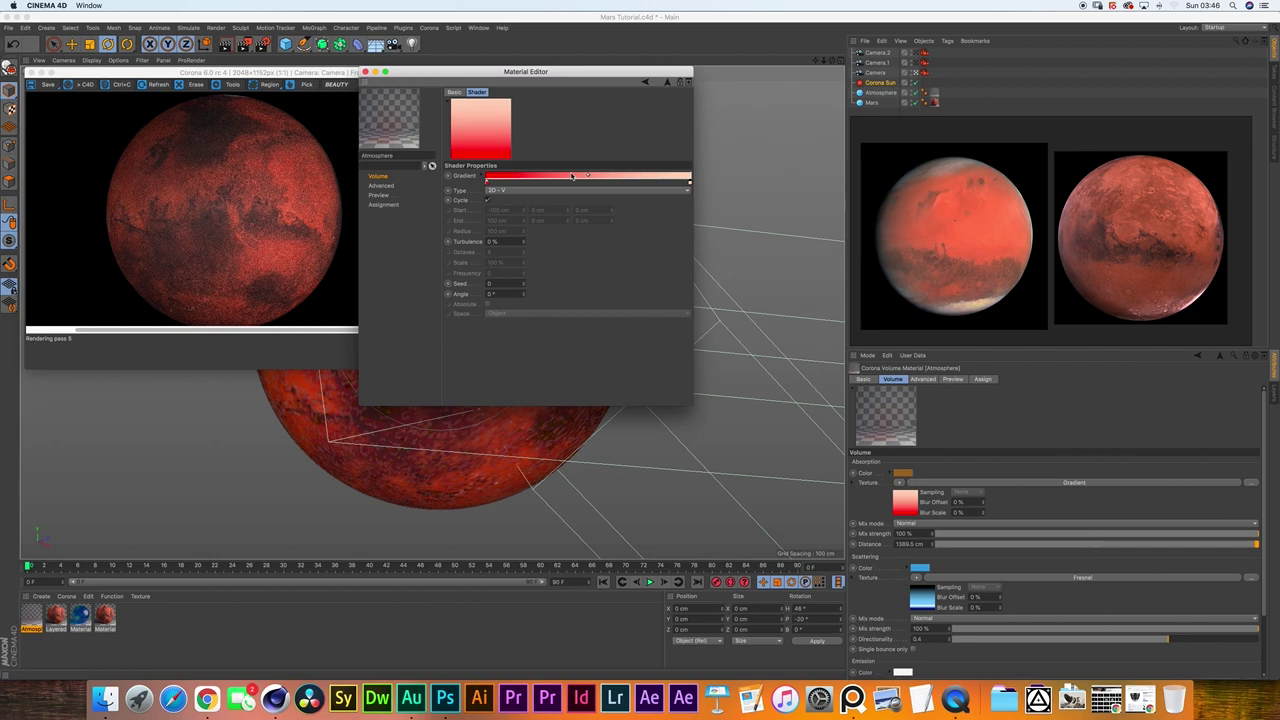
left_click(645, 81)
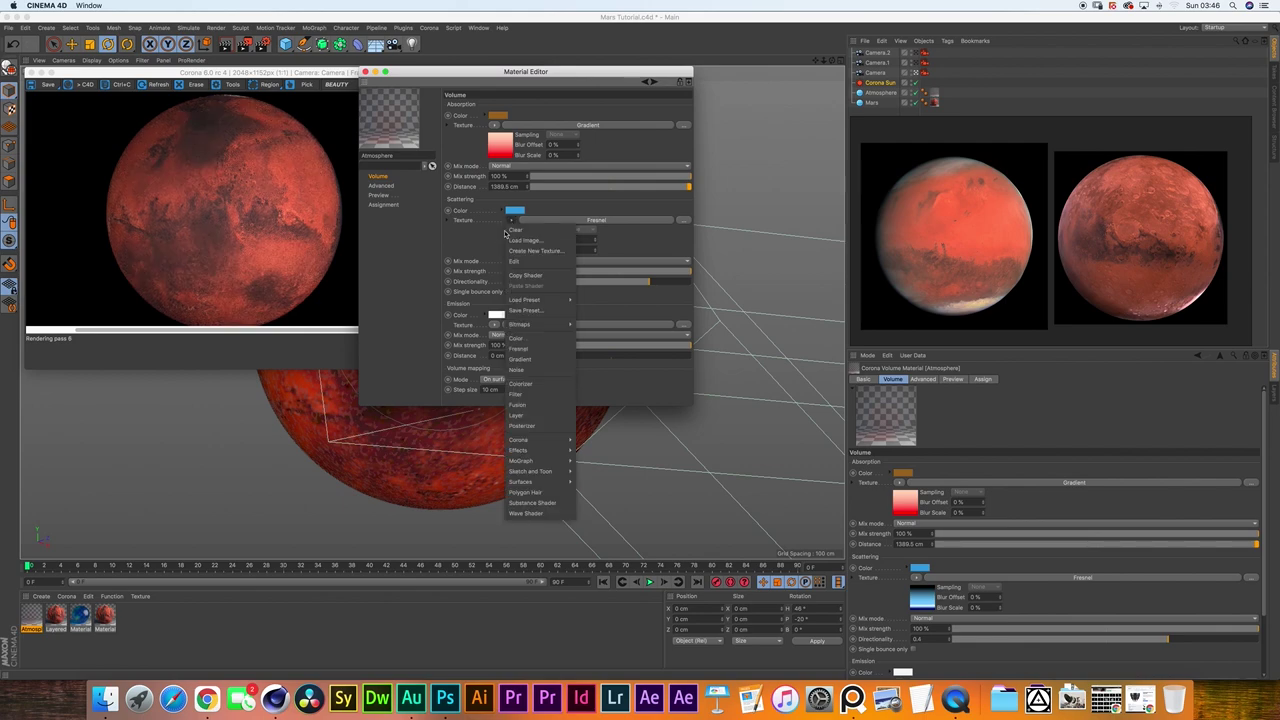
left_click(481, 242)
left_click(515, 240)
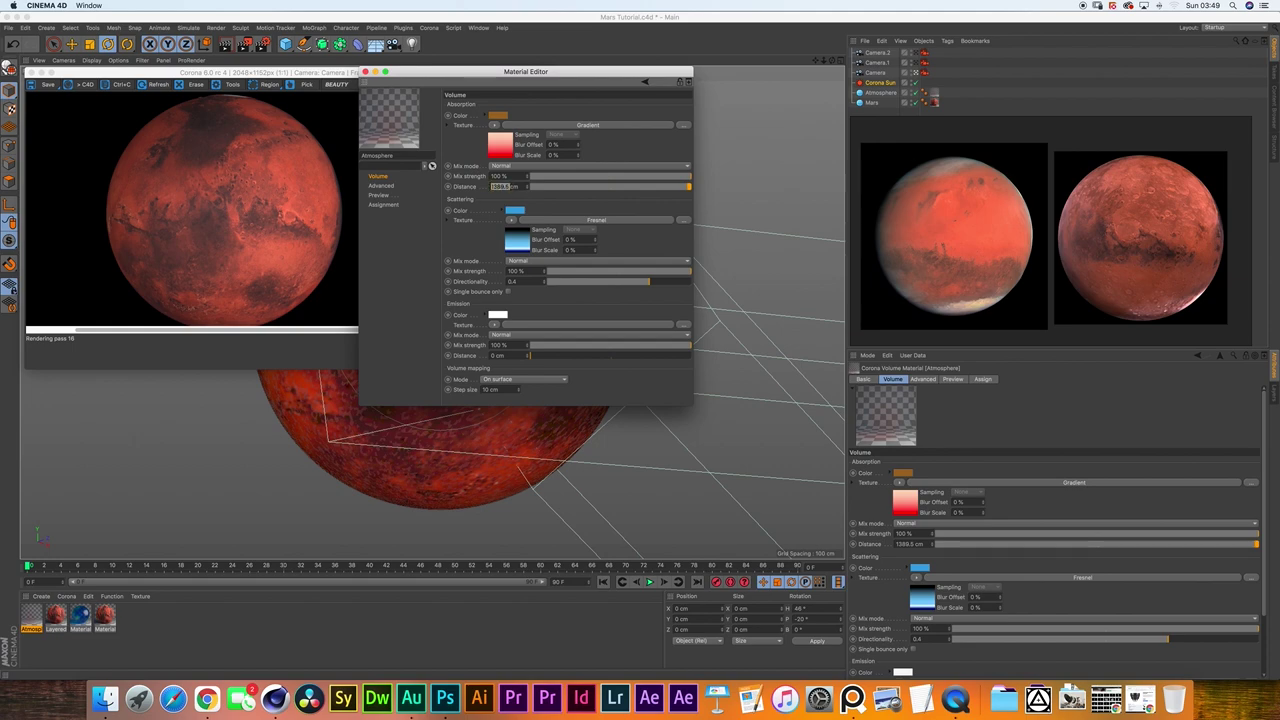
left_click(478, 187)
double_click(500, 187)
key("Return")
left_click(620, 283)
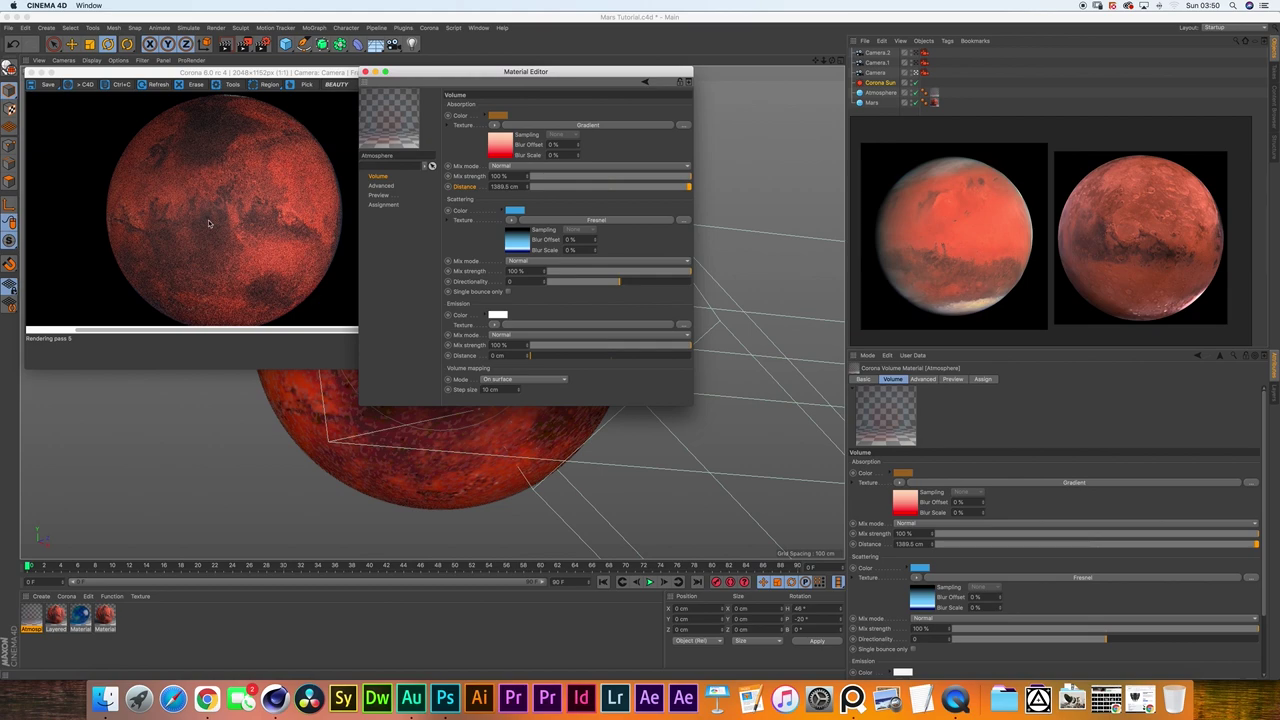
left_click(688, 281)
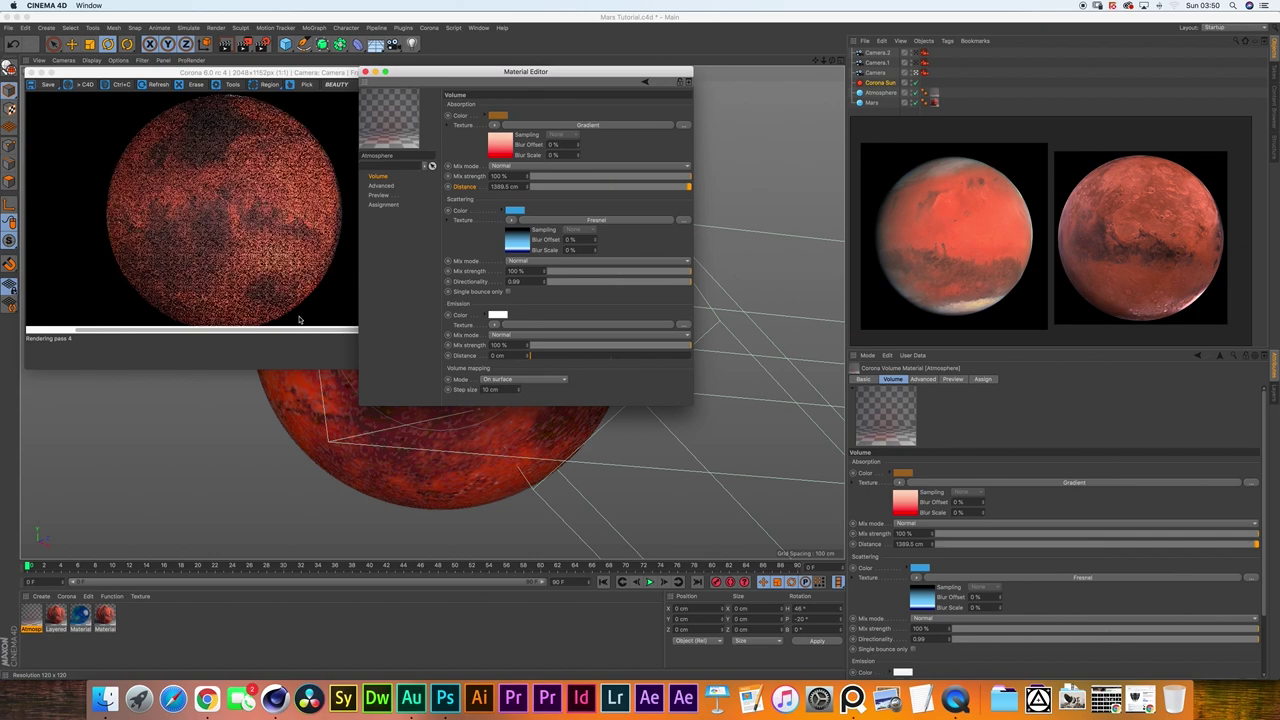
left_click(621, 283)
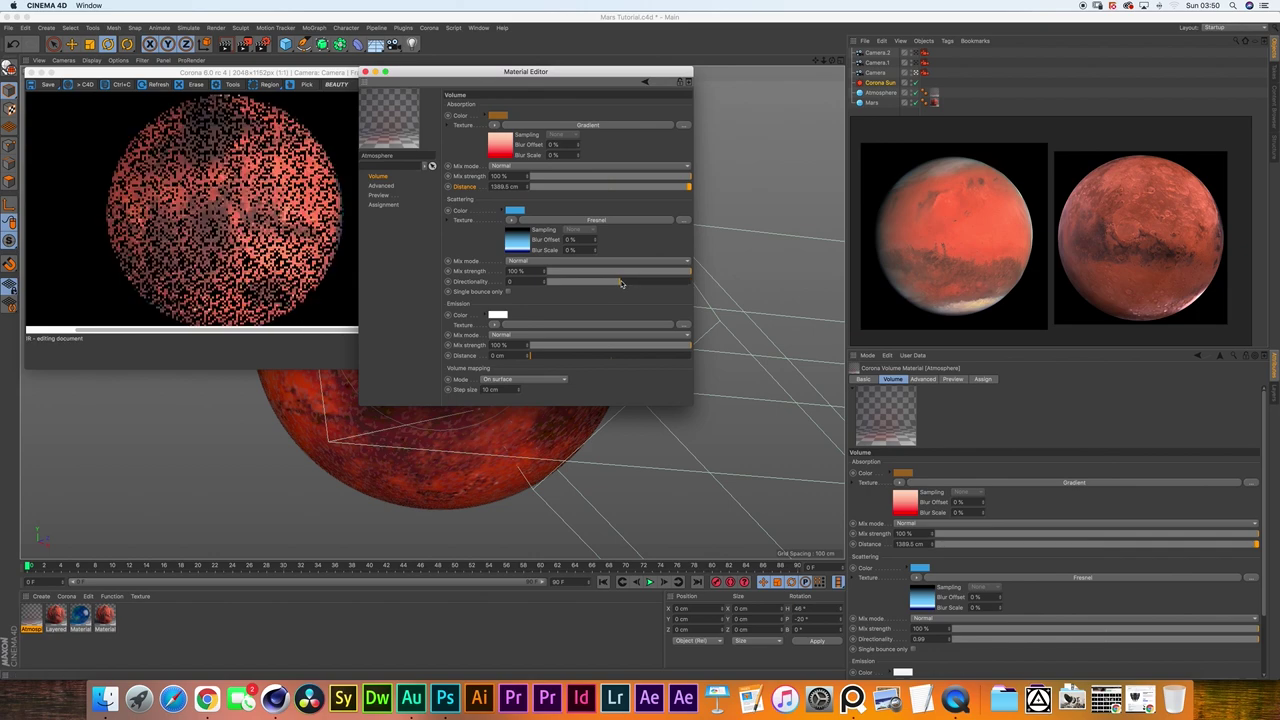
left_click_drag(621, 283, 648, 280)
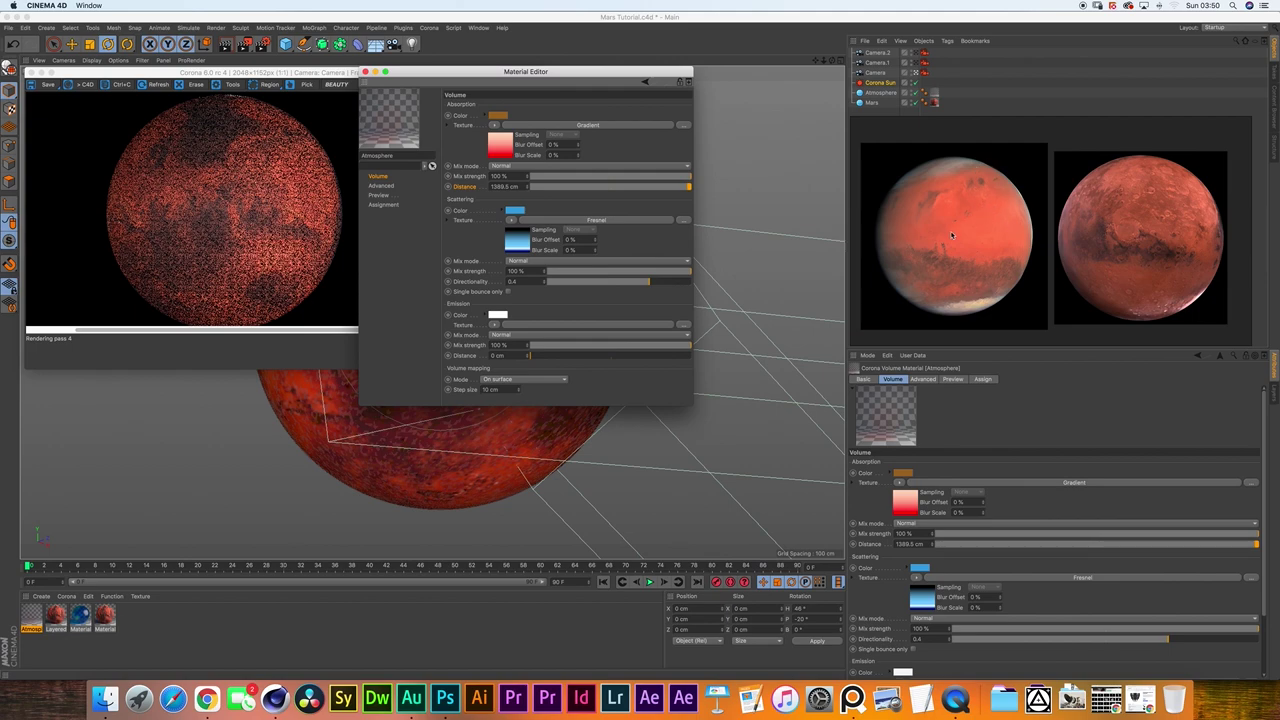
Close the material editor and reduce the Corona Sun's Size from 15 to 2
left_click(365, 72)
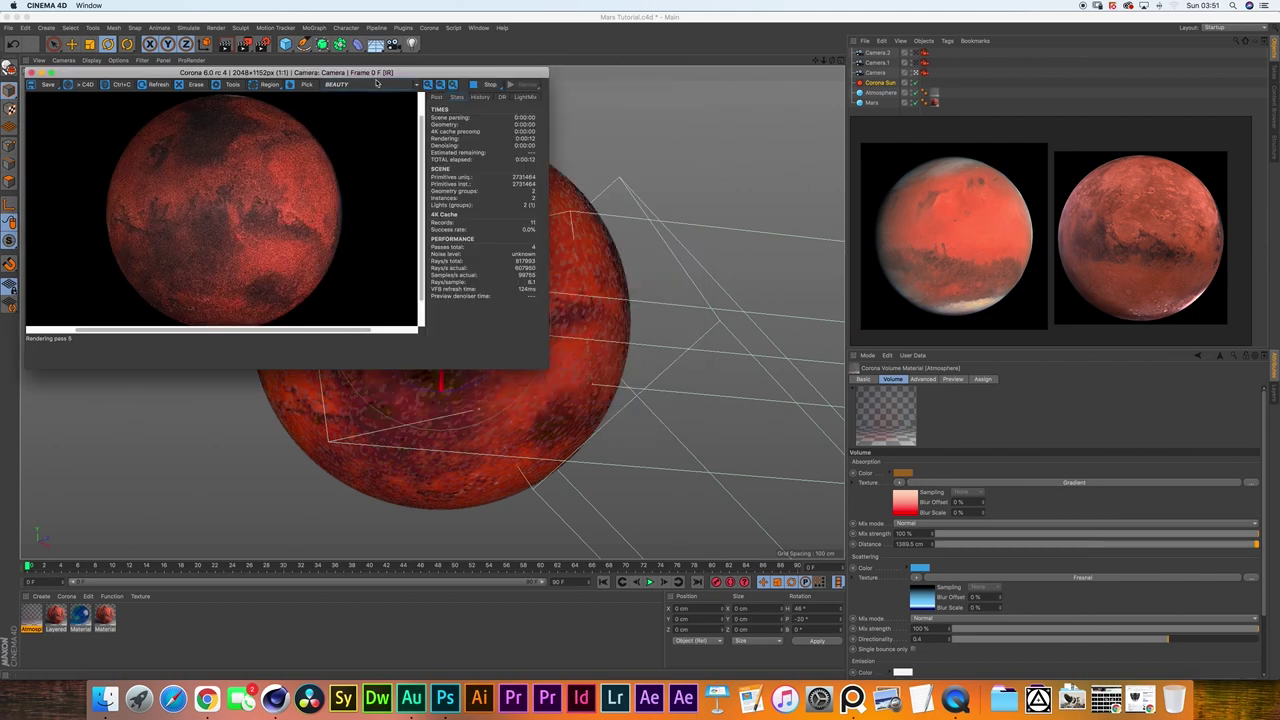
left_click(879, 83)
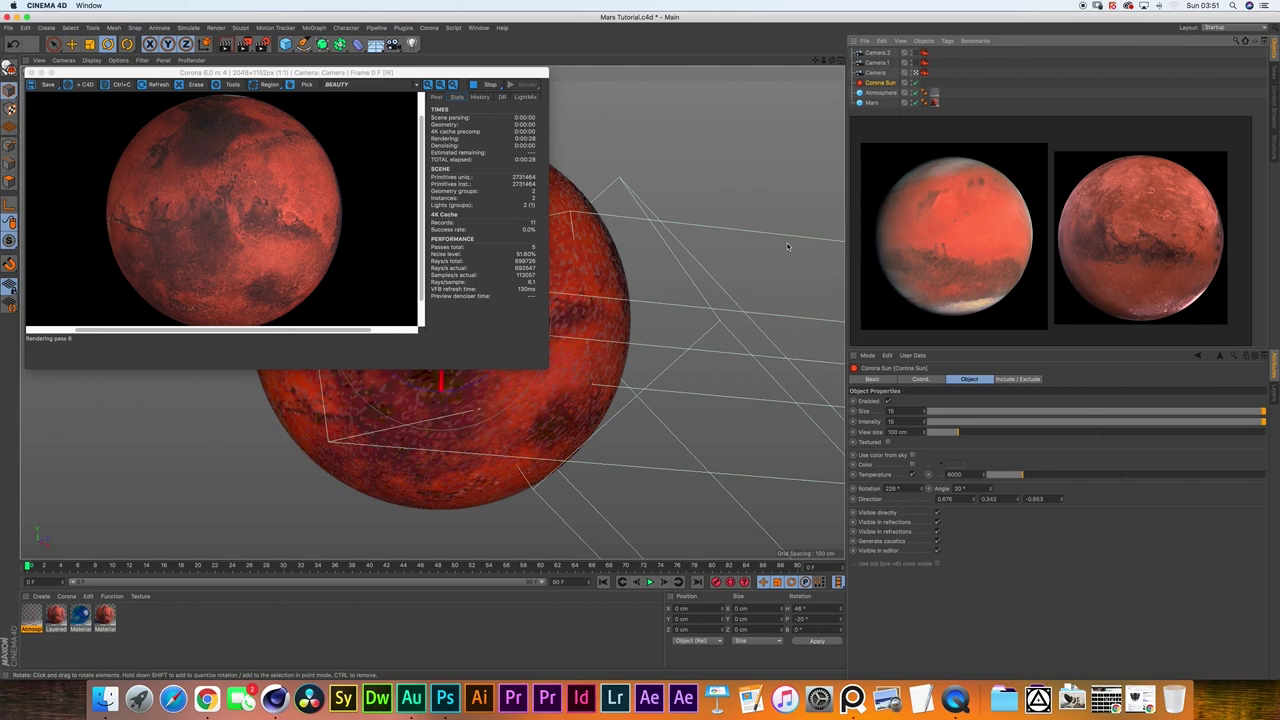
left_click(890, 411)
type("2")
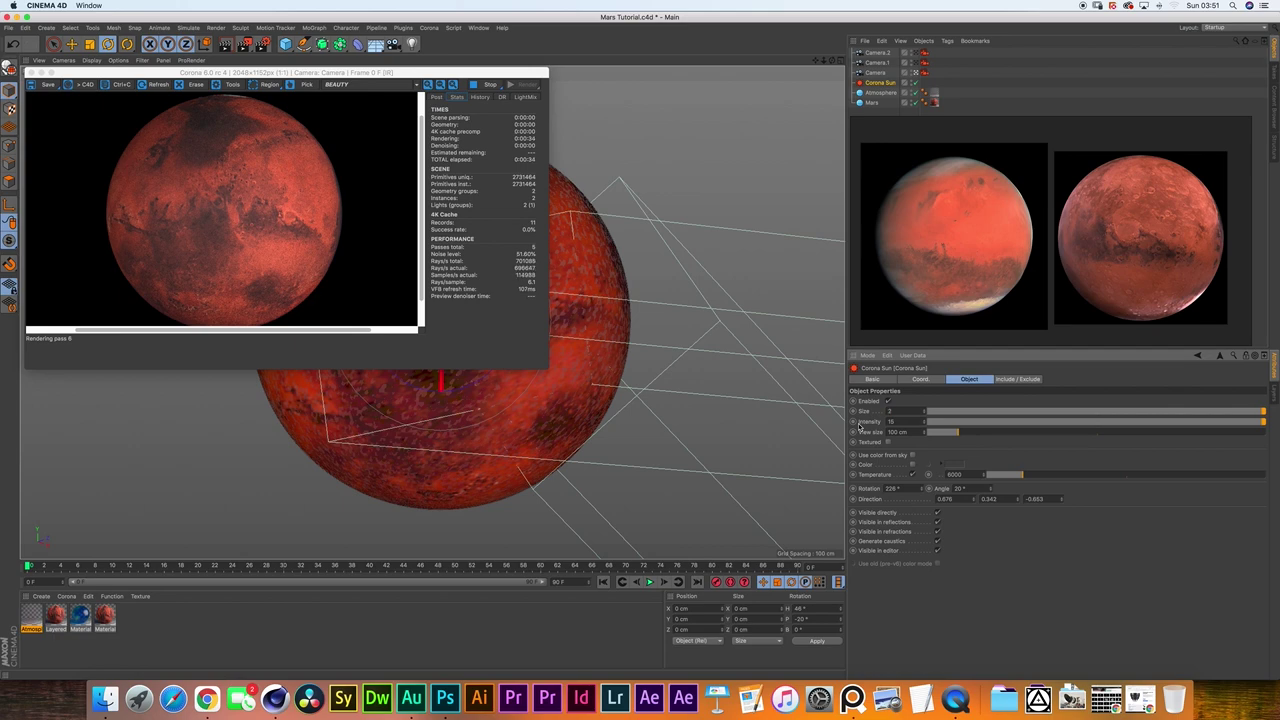
key("Return")
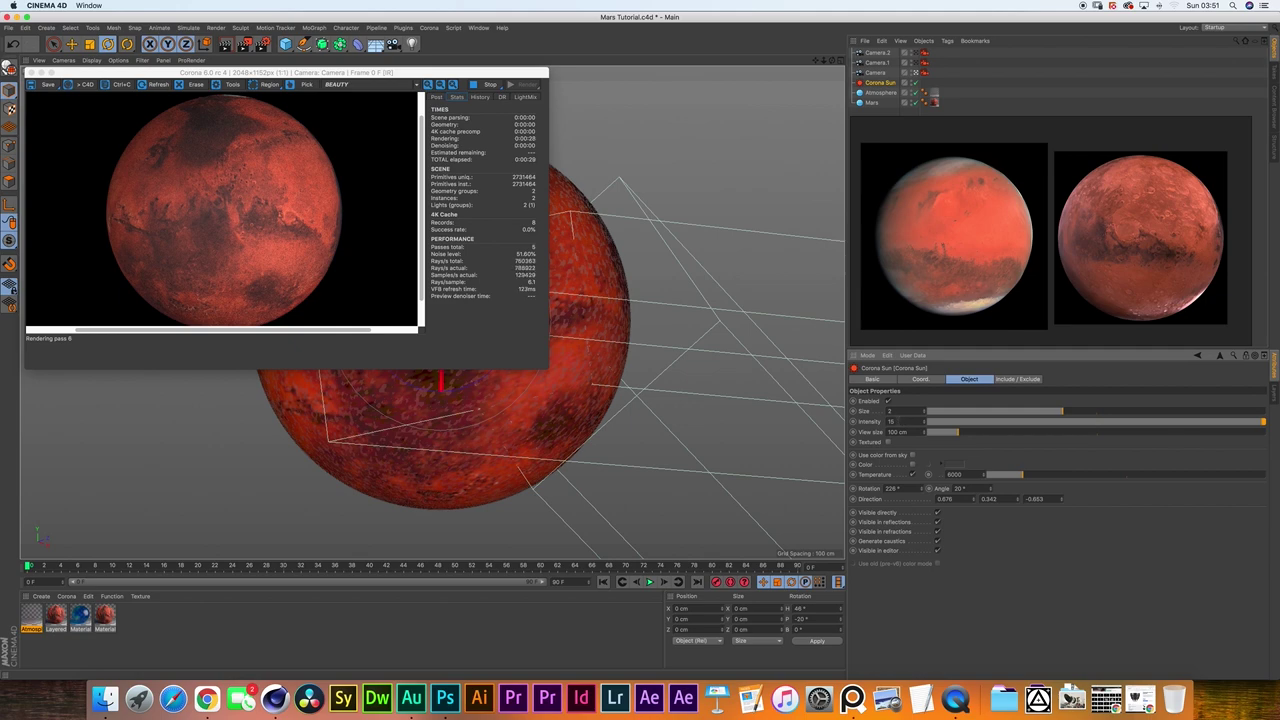
left_click(889, 421)
Try several Corona Sun rotations, settling at 235° so Mars is lit face-on
left_click_drag(923, 488, 923, 481)
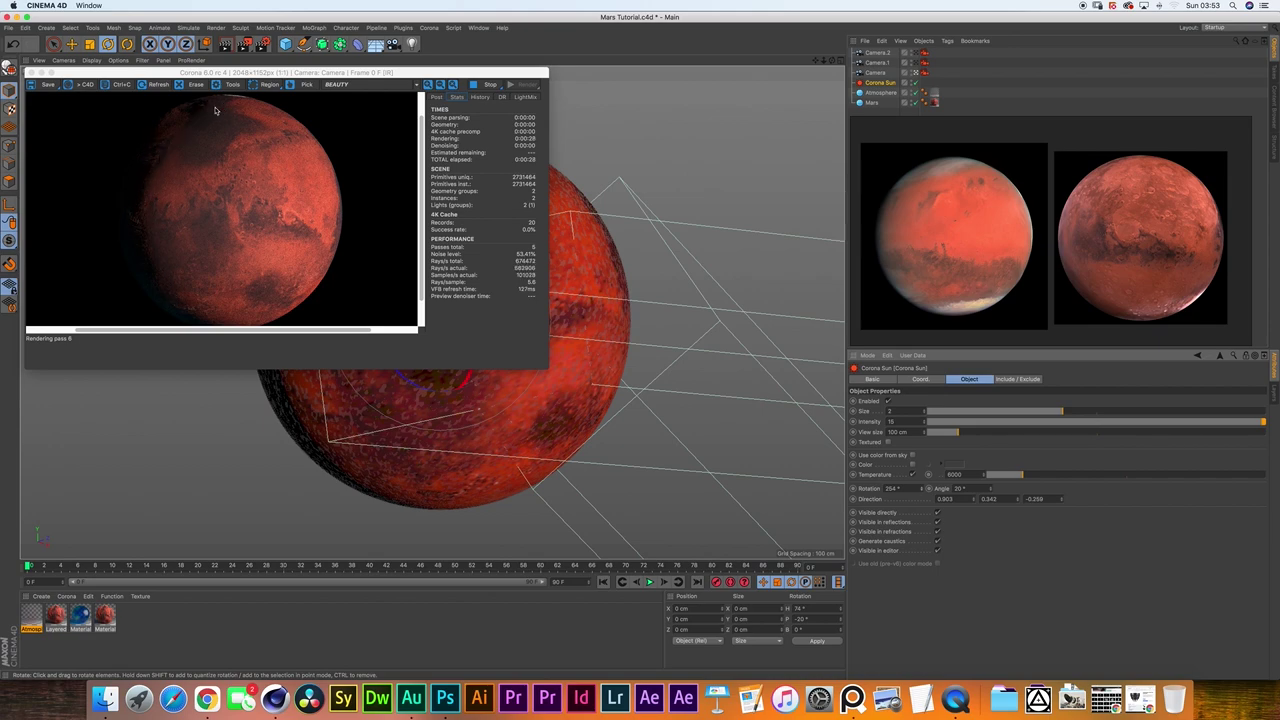
left_click_drag(403, 299, 494, 330)
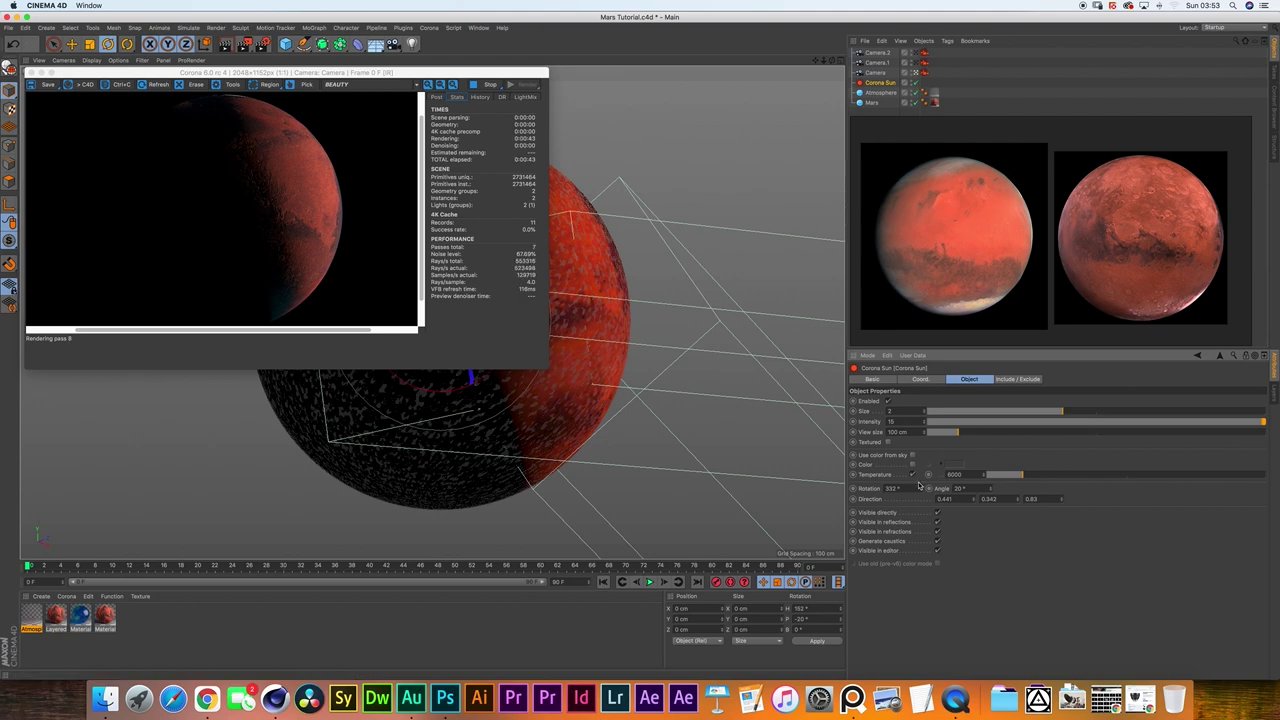
left_click_drag(921, 489, 924, 541)
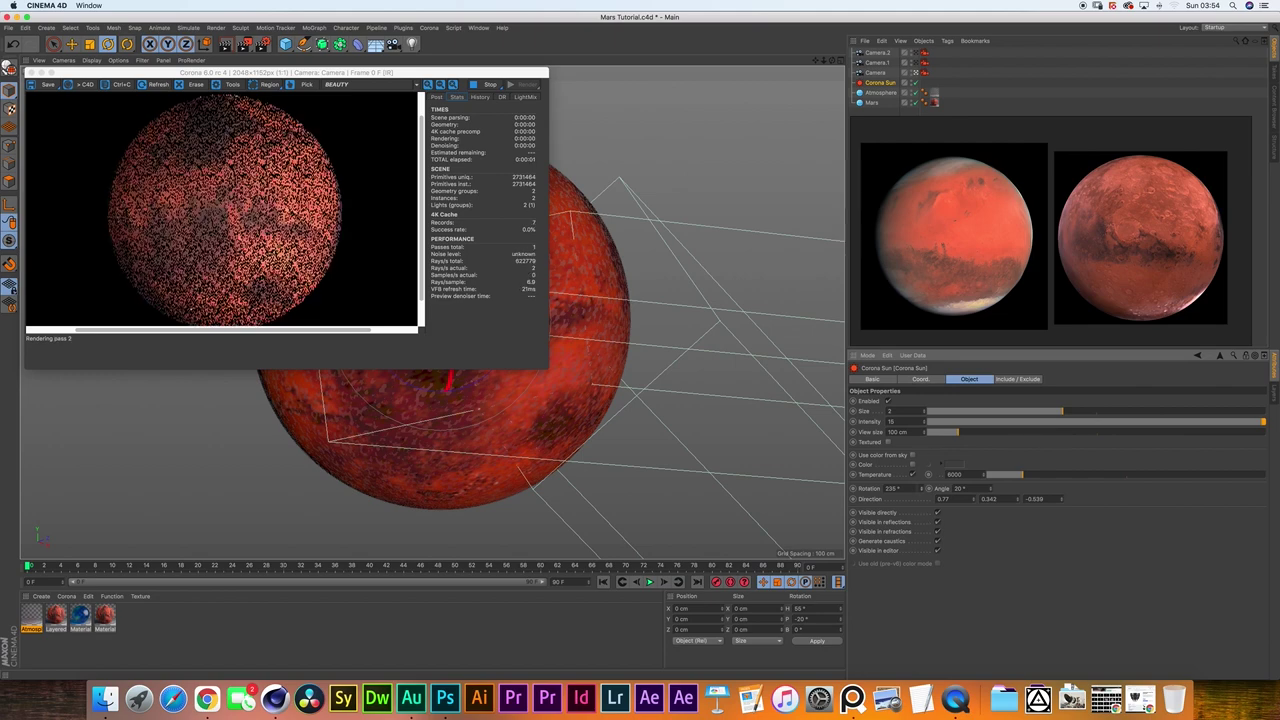
Show the Camera's Corona Camera tag: ISO 200, 1/1000 s shutter, f/17, 6500 K white balance
left_click(875, 72)
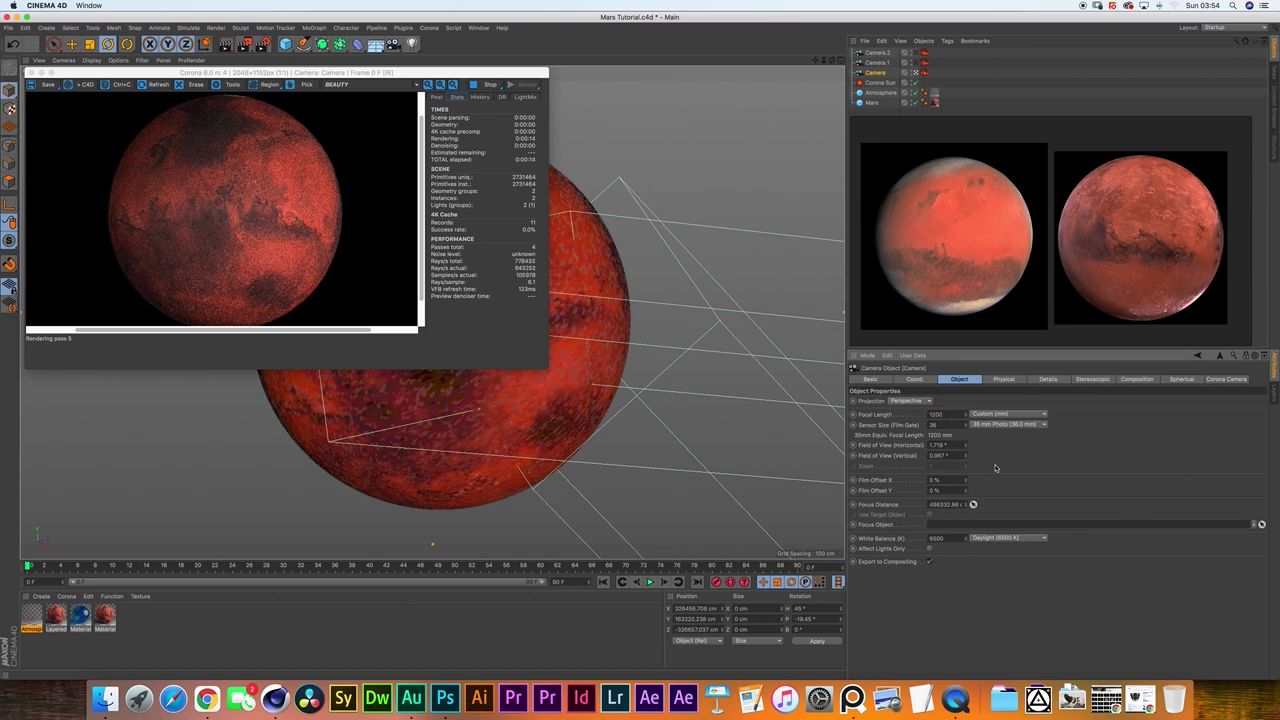
left_click(925, 73)
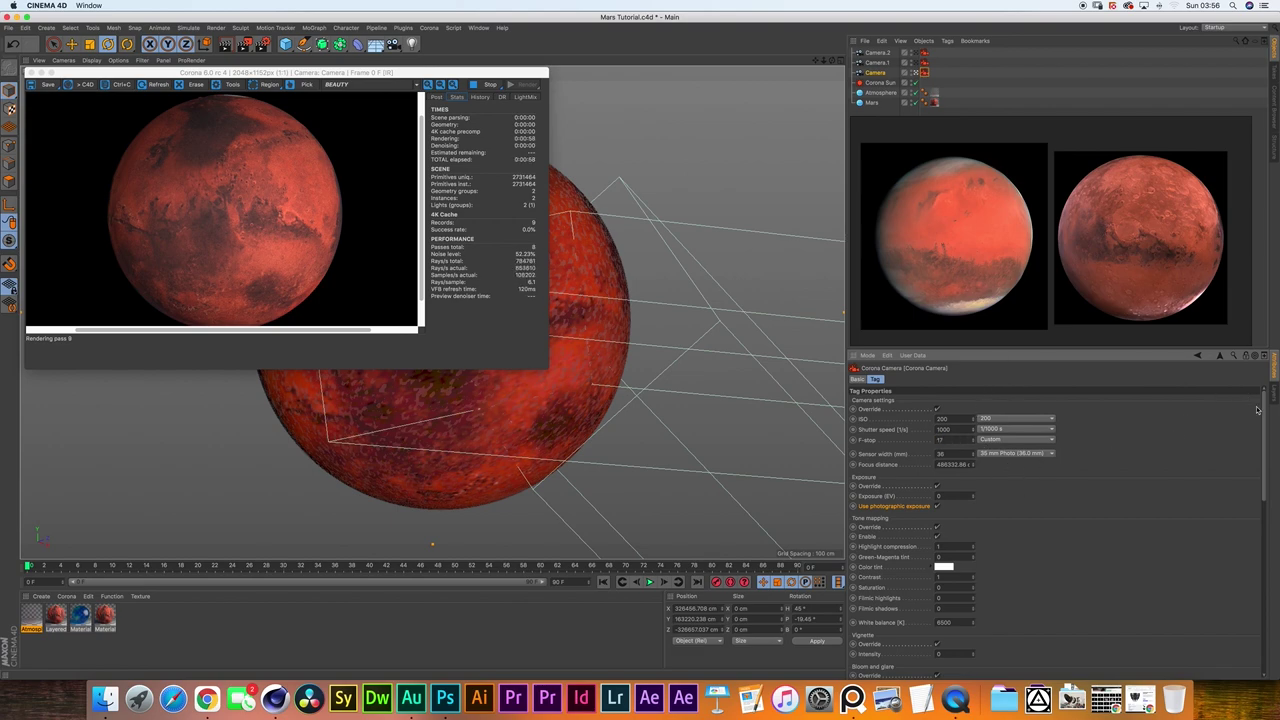
left_click_drag(1261, 413, 1258, 511)
scroll(1012, 463, "down", 2)
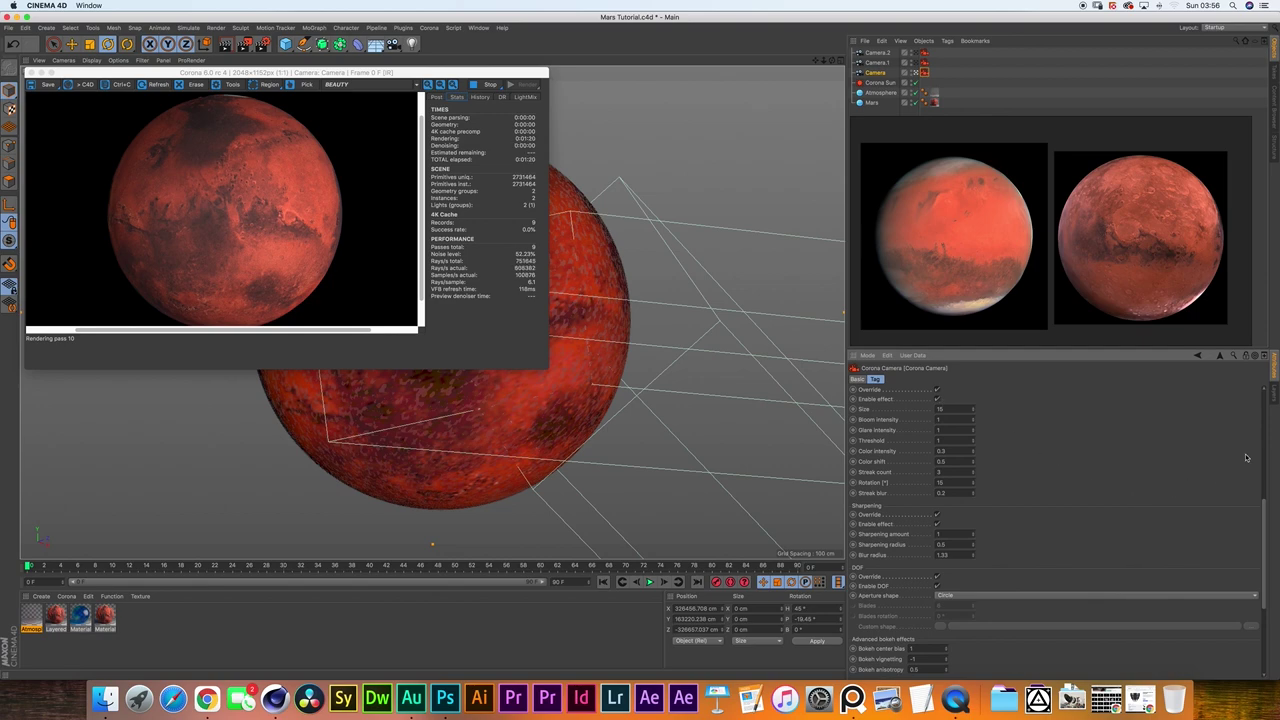
left_click_drag(1264, 506, 1267, 578)
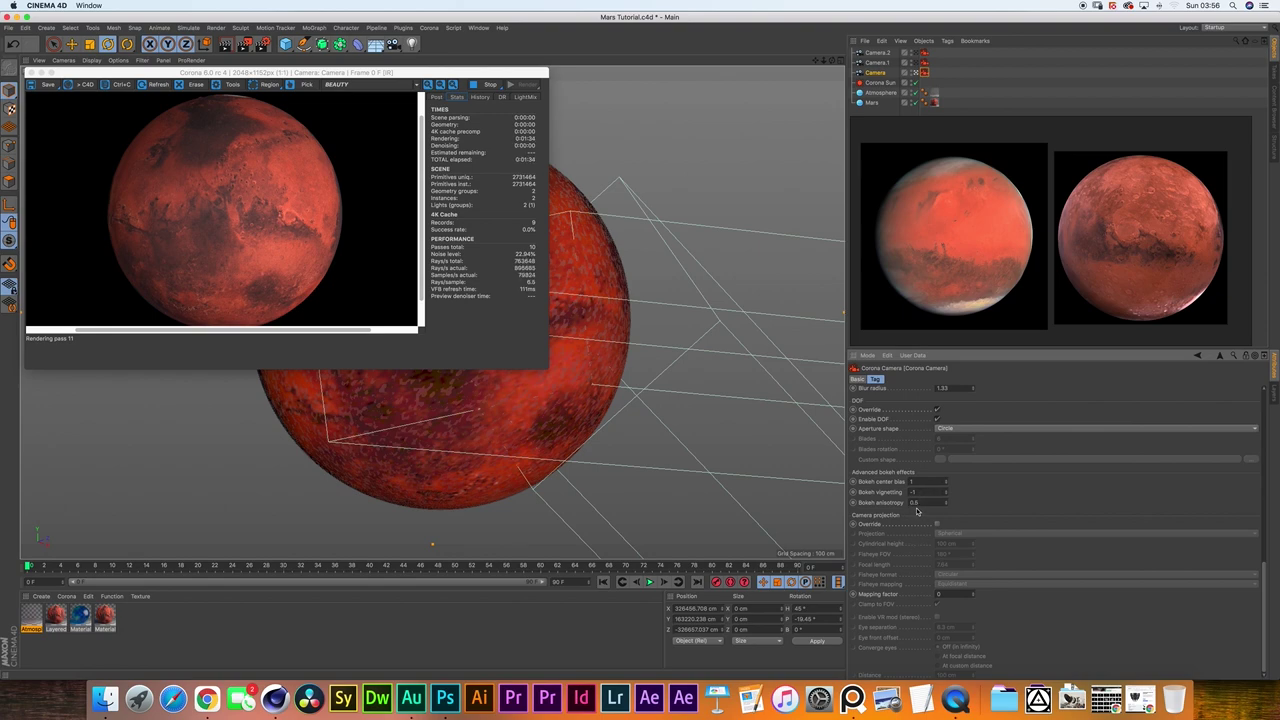
scroll(916, 550, "up", 10)
left_click_drag(267, 75, 484, 195)
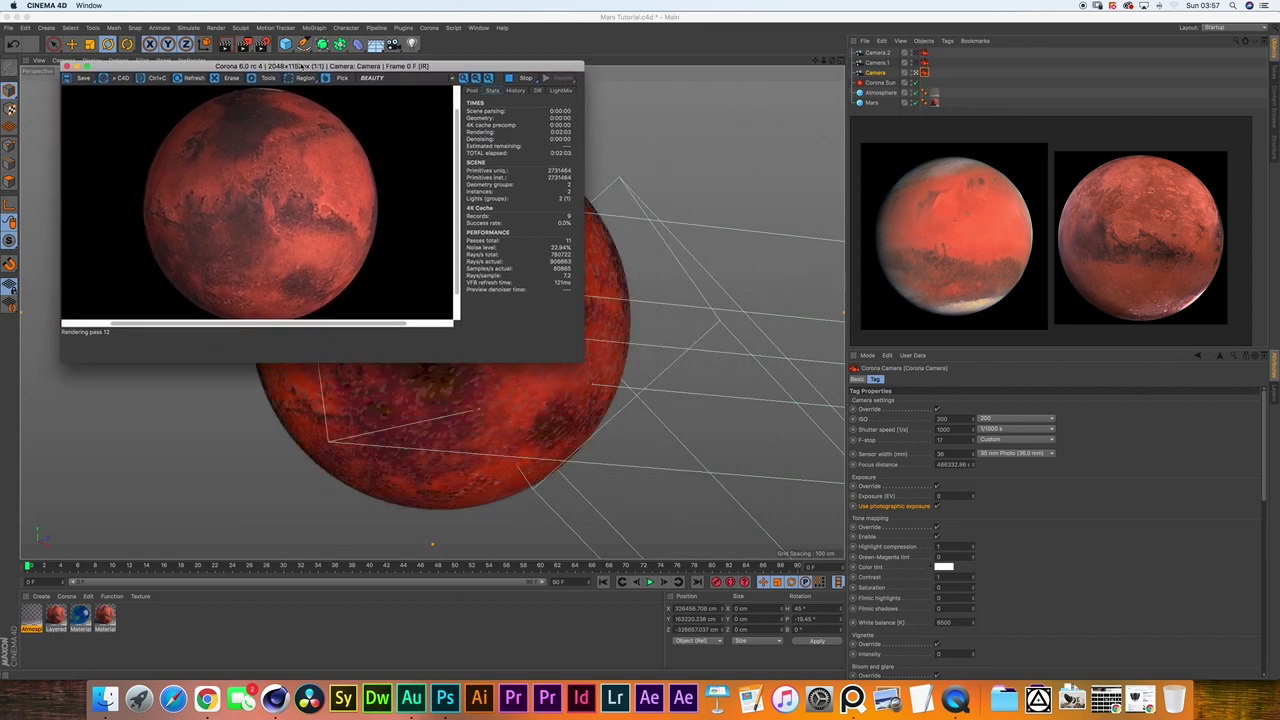
Select Mars and rotate it to bring another side forward, moving the render window clear
left_click_drag(298, 64, 269, 81)
left_click(786, 244)
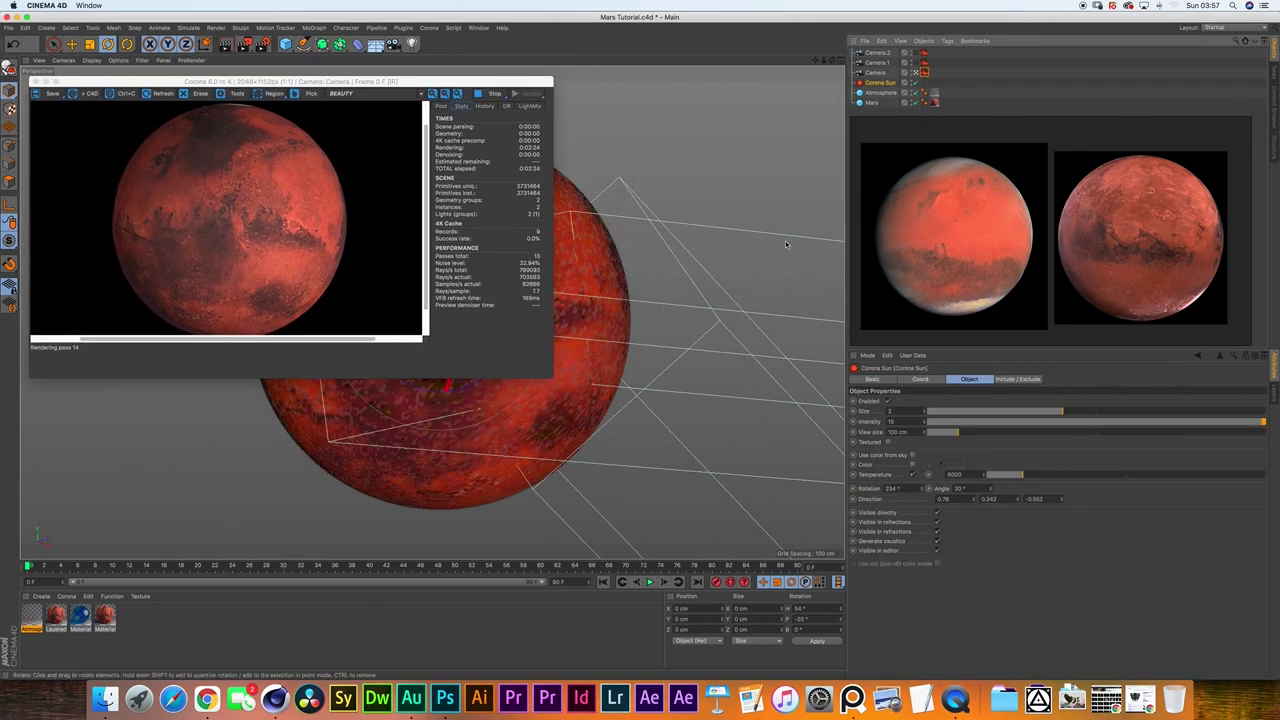
left_click(878, 92)
left_click(872, 102)
left_click_drag(398, 87, 1036, 118)
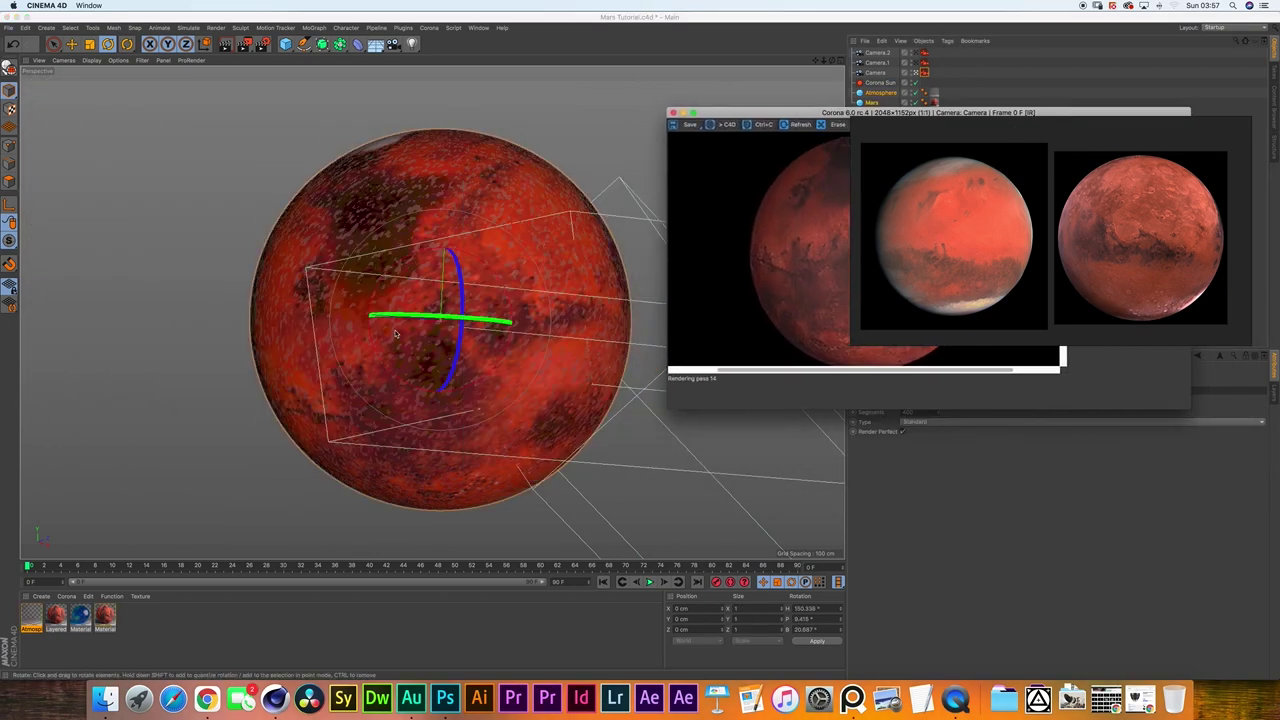
left_click_drag(792, 114, 783, 368)
left_click_drag(393, 319, 553, 329)
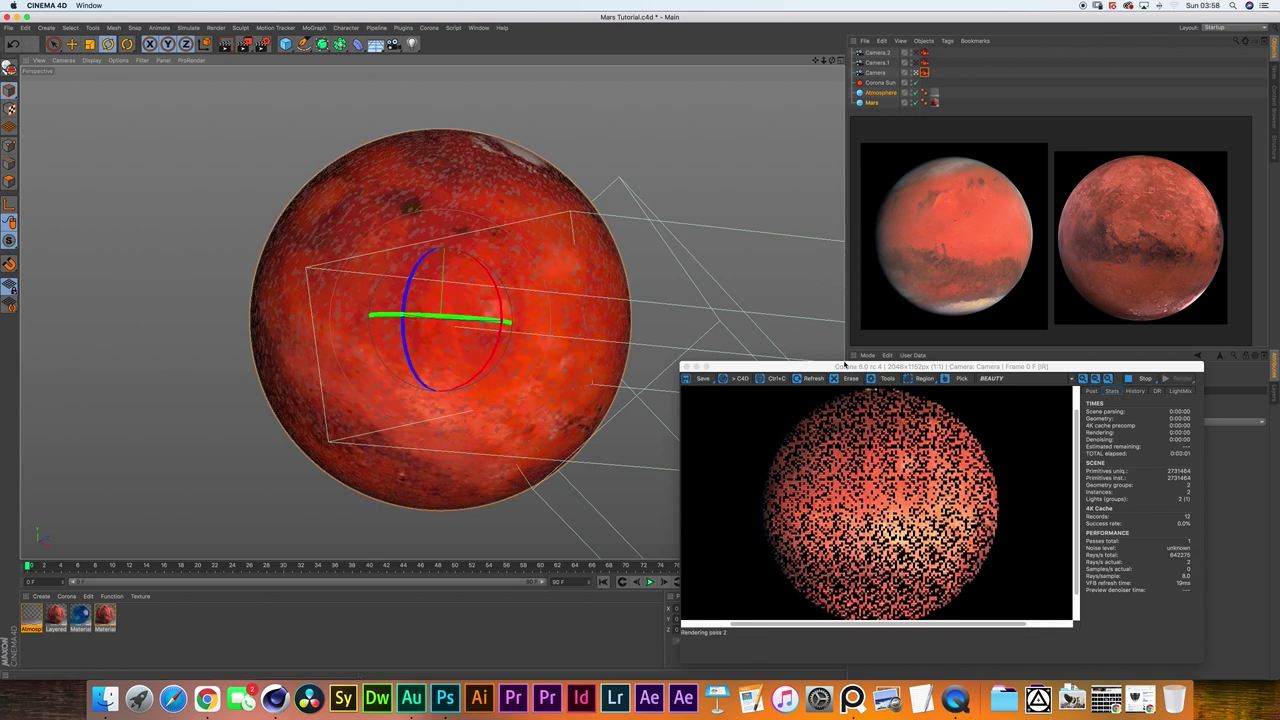
left_click_drag(838, 367, 734, 298)
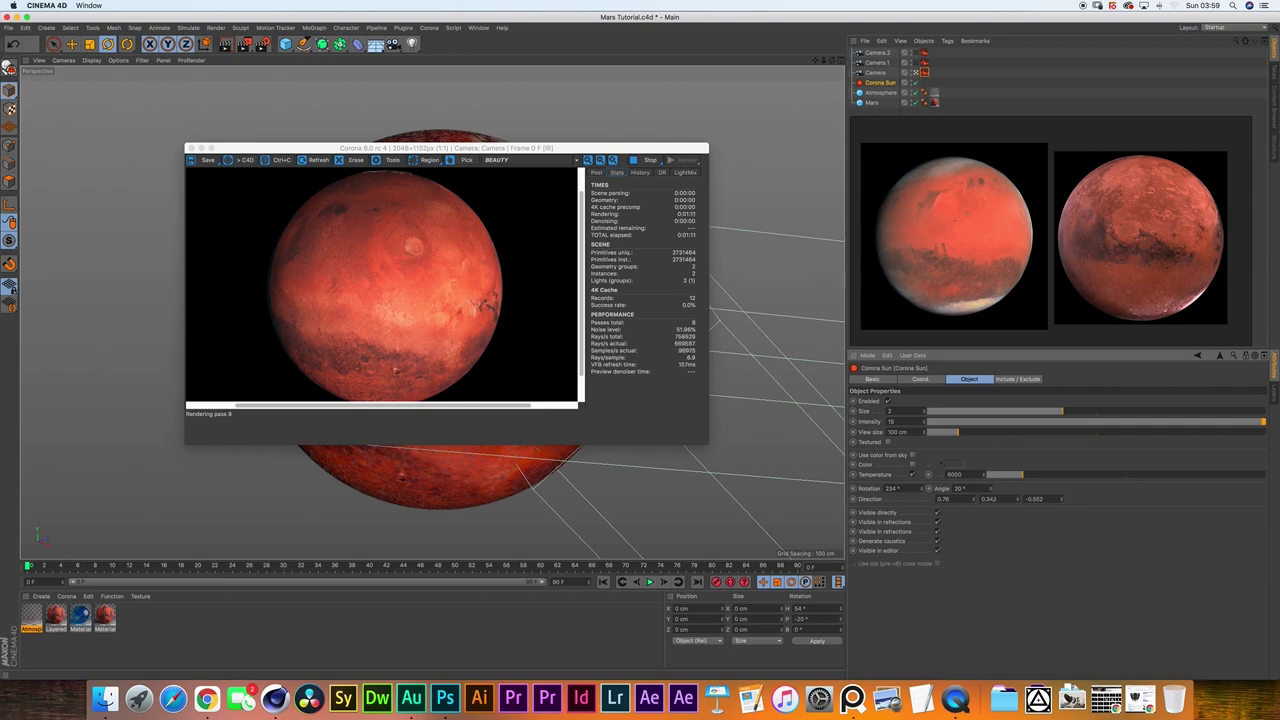
Resize the Corona Sun and swing its rotation down from 276° until Mars is backlit with a thin rim
left_click_drag(990, 488, 980, 483)
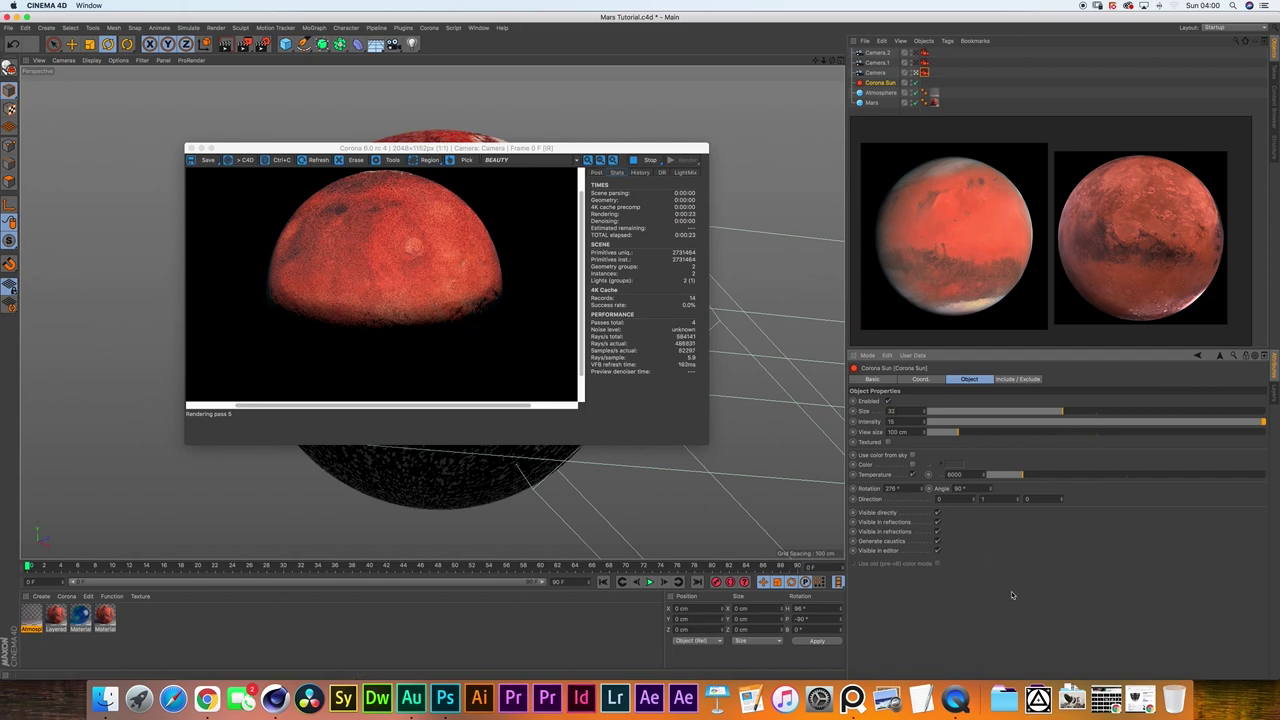
key("Return")
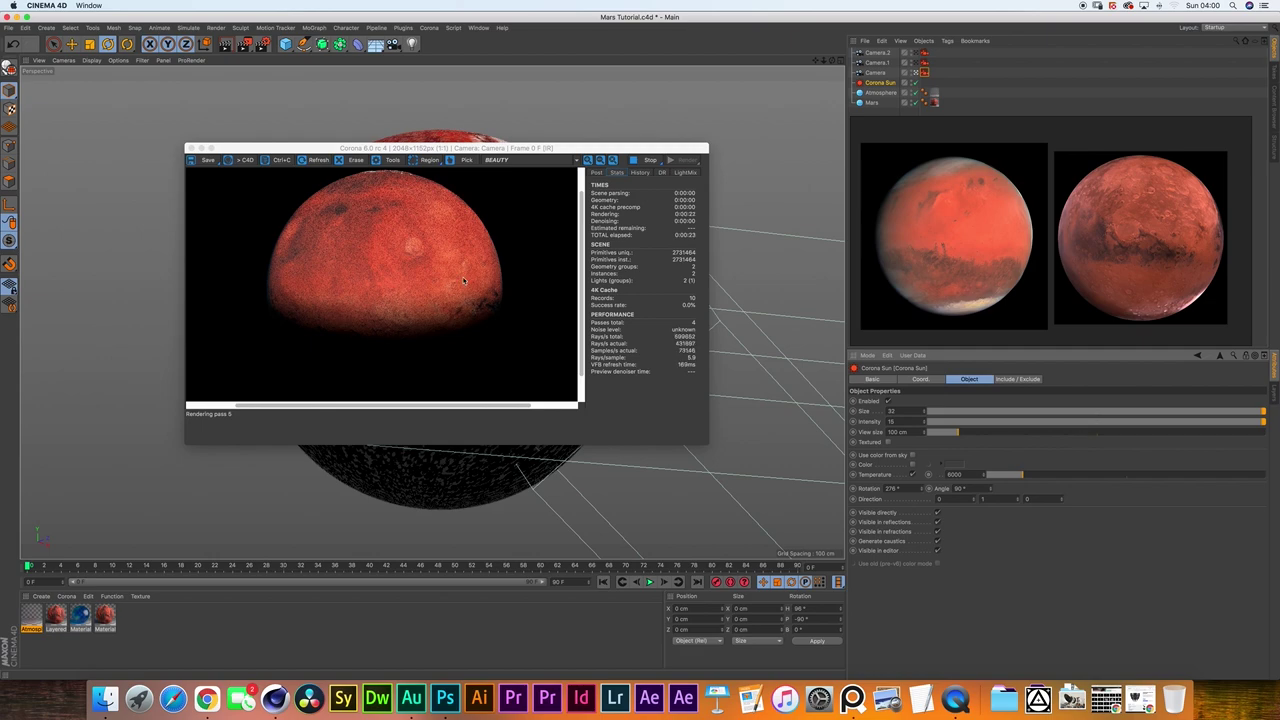
left_click_drag(903, 488, 994, 519)
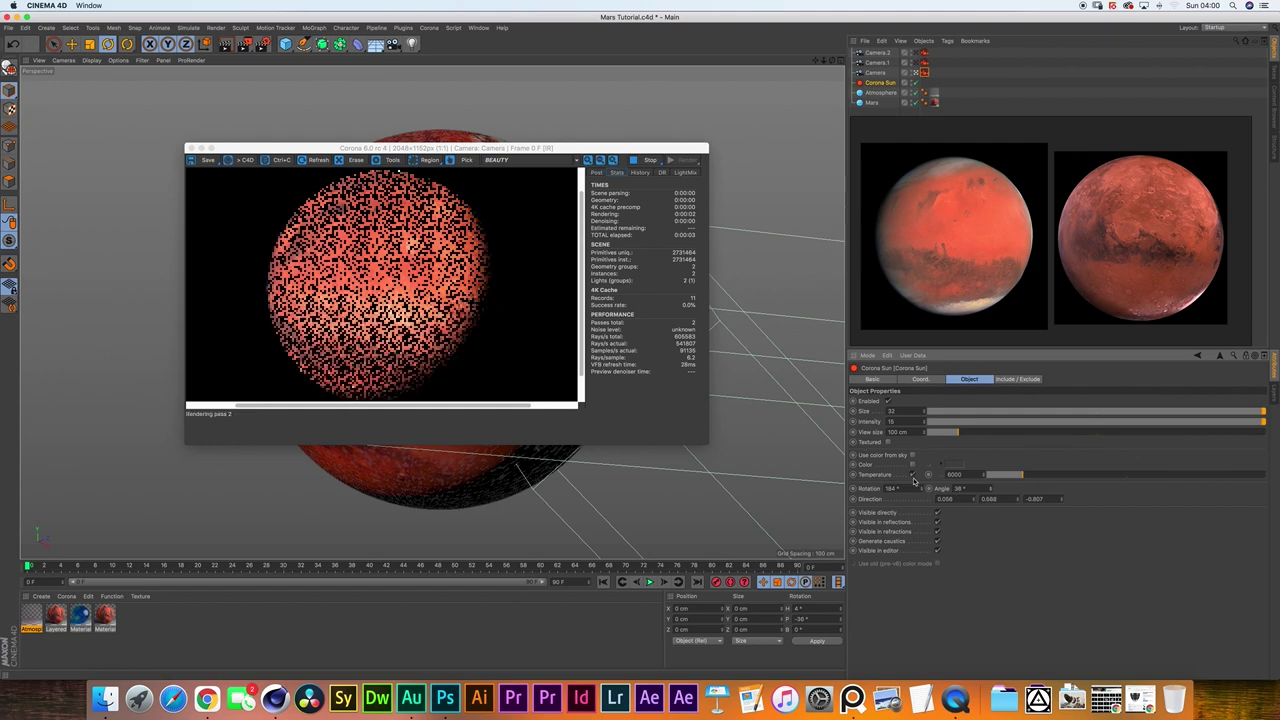
mouse_move(922, 488)
left_mouse_down()
mouse_move(935, 522)
mouse_move(922, 494)
left_mouse_up()
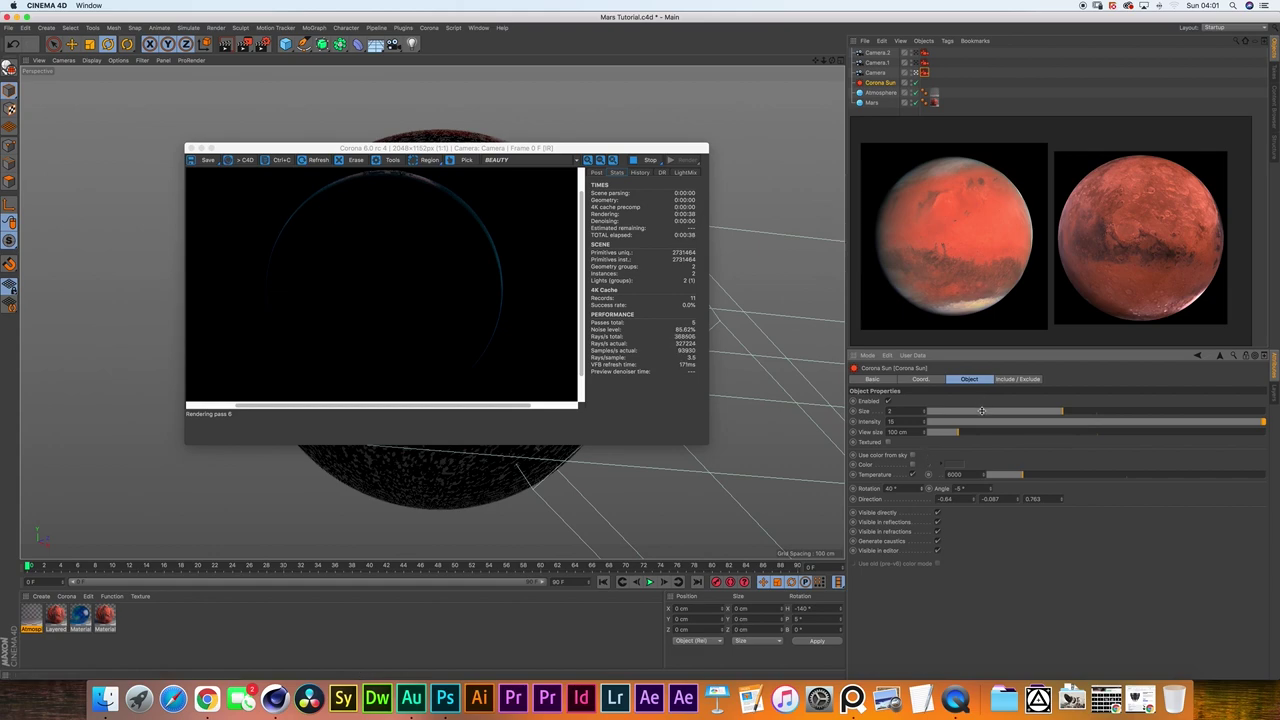
Side-light Mars with the sun angle at -20°, apply a material to Atmosphere, then switch to Photoshop
left_click_drag(929, 488, 929, 446)
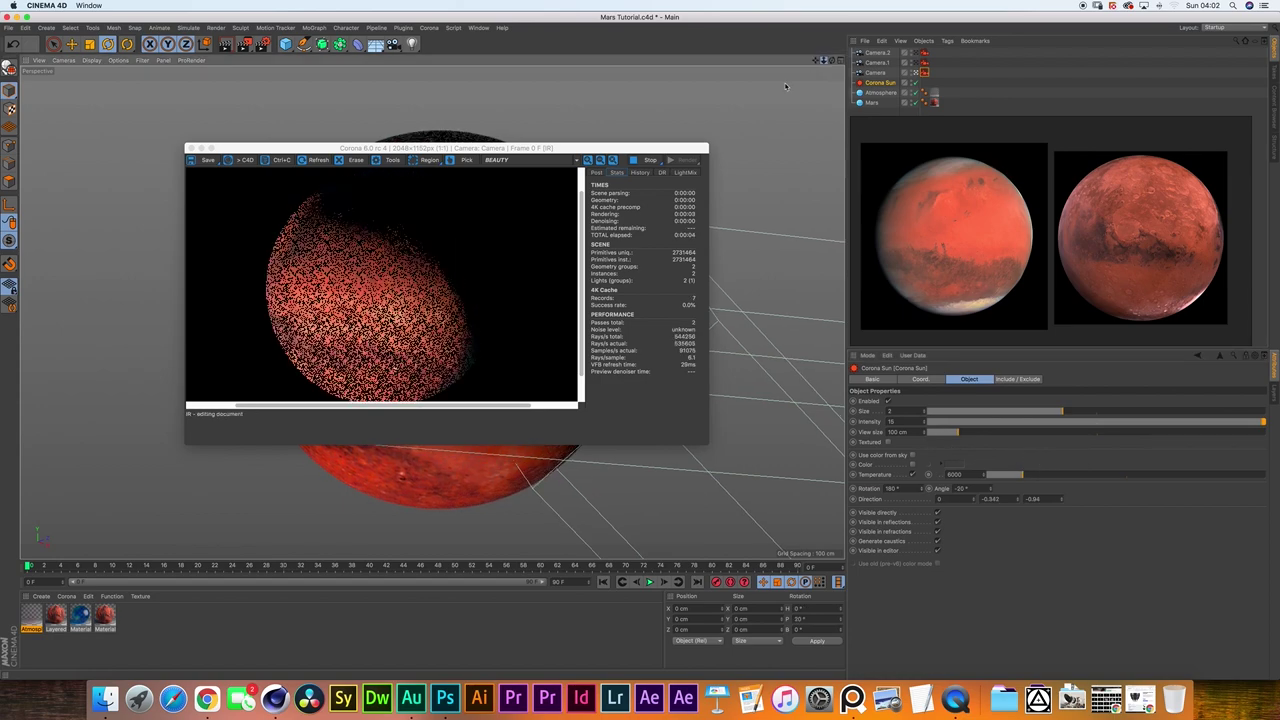
left_click_drag(988, 488, 975, 520)
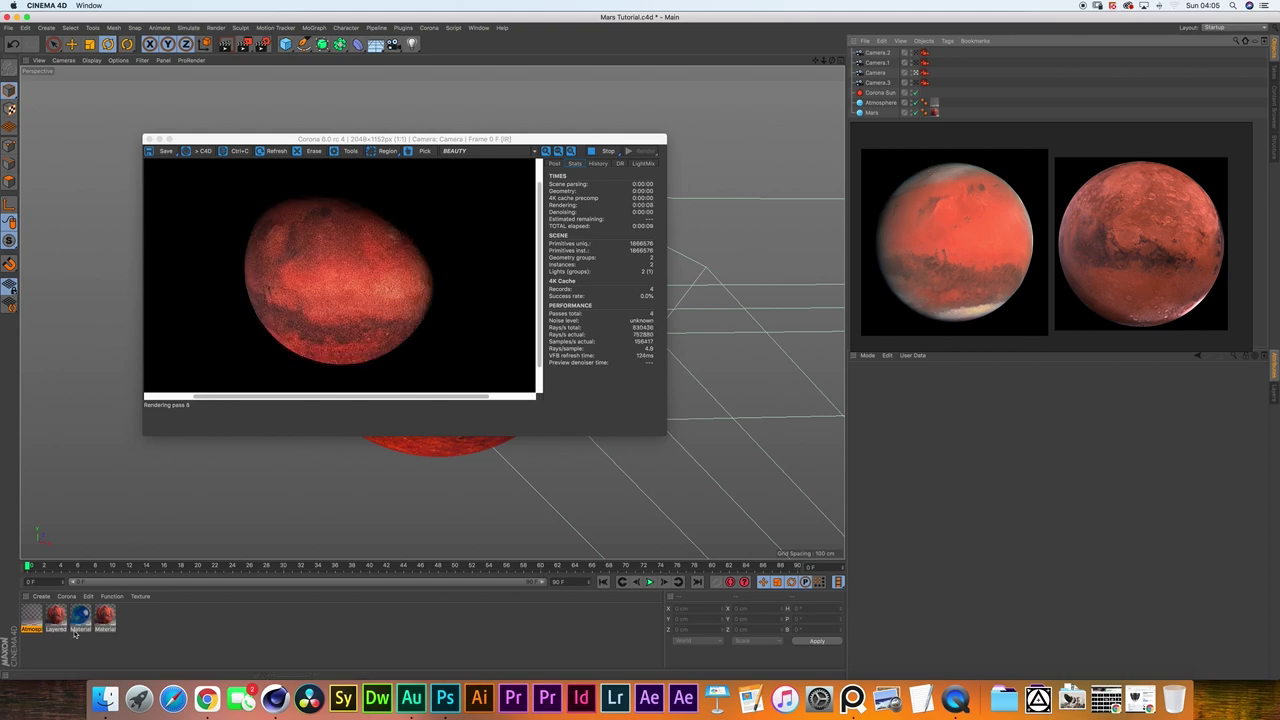
left_click_drag(62, 615, 946, 110)
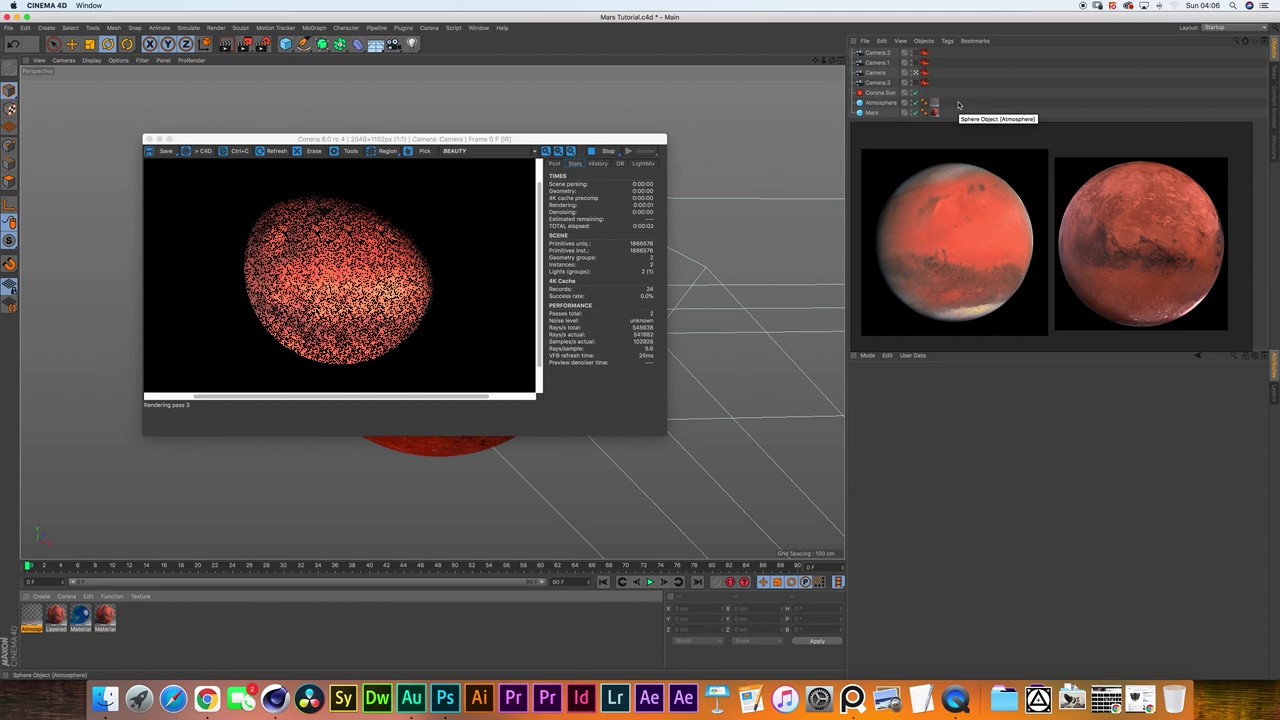
left_click(950, 92)
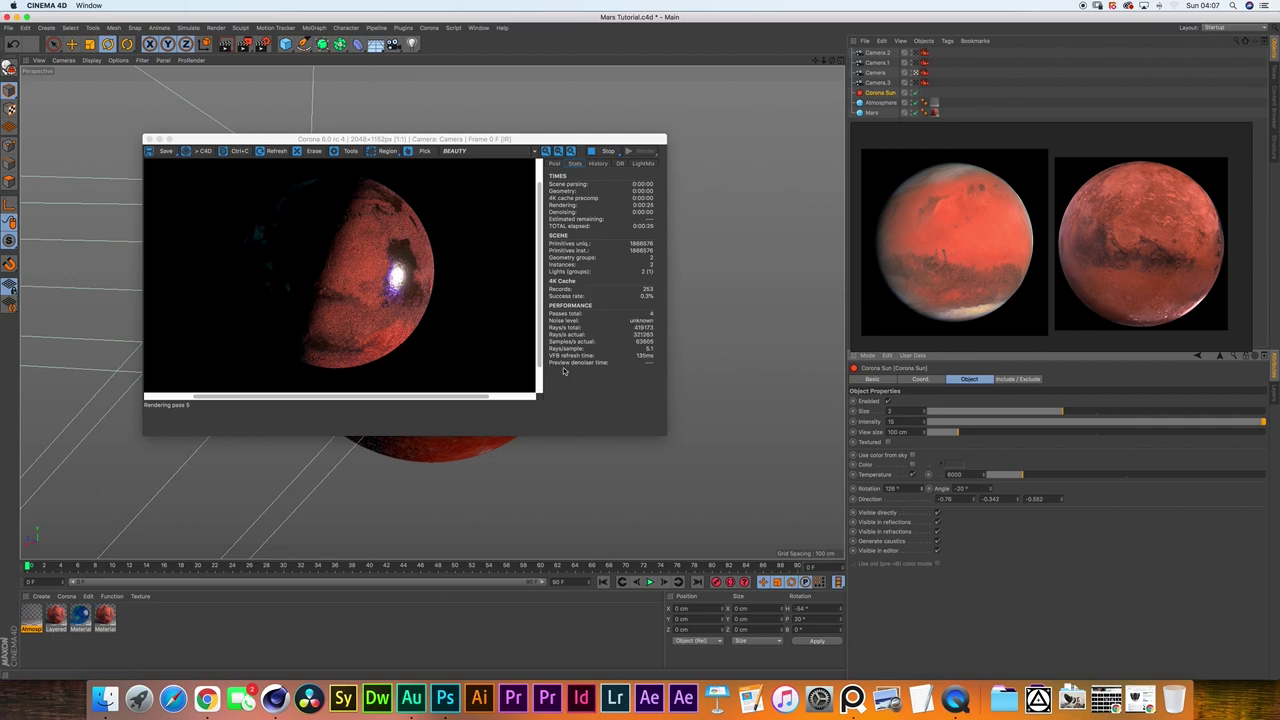
left_click(446, 699)
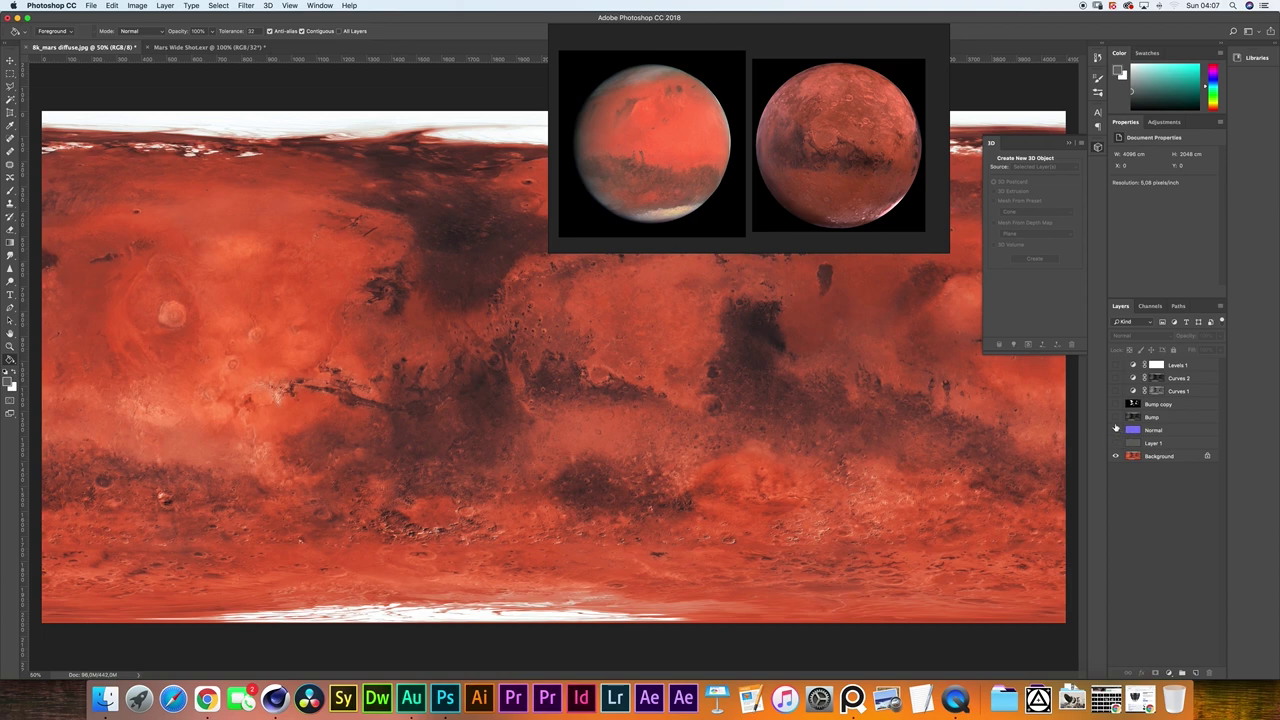
View the grayscale Bump layer and the black-and-white Bump copy mask, then return to Cinema 4D
left_click(1116, 416)
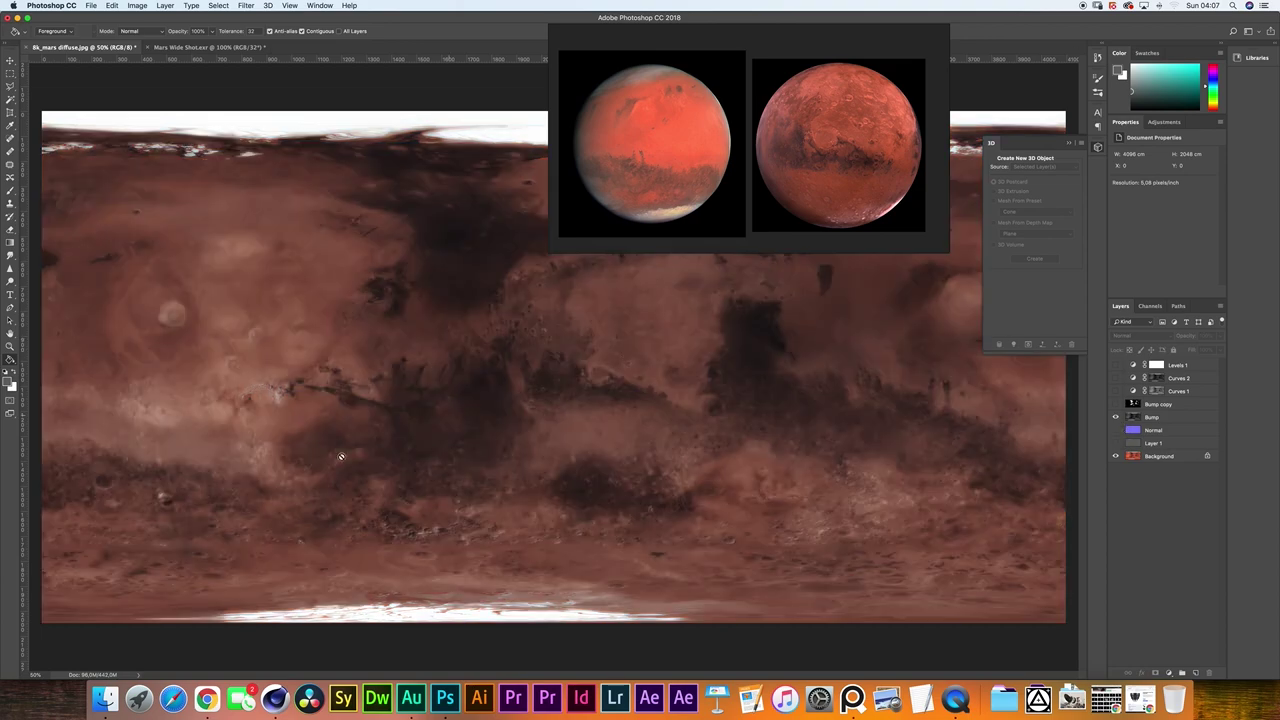
left_click(1152, 417)
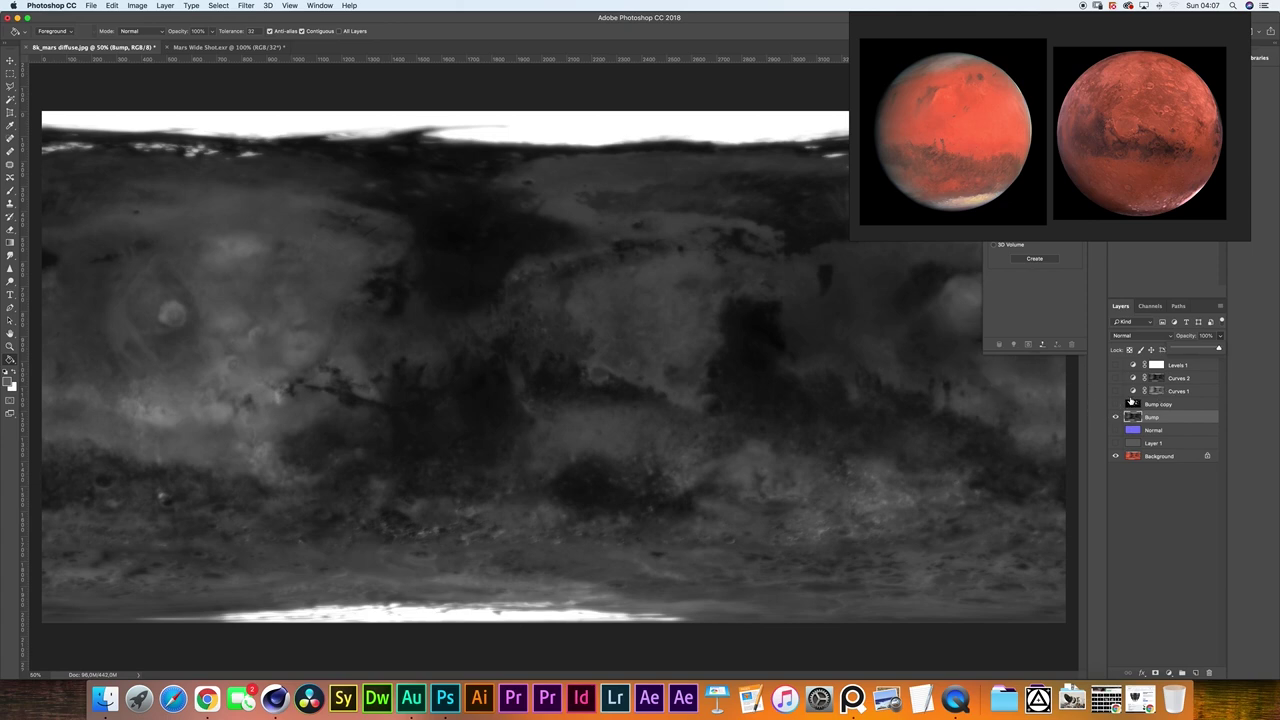
left_click(1116, 416)
left_click(1116, 404)
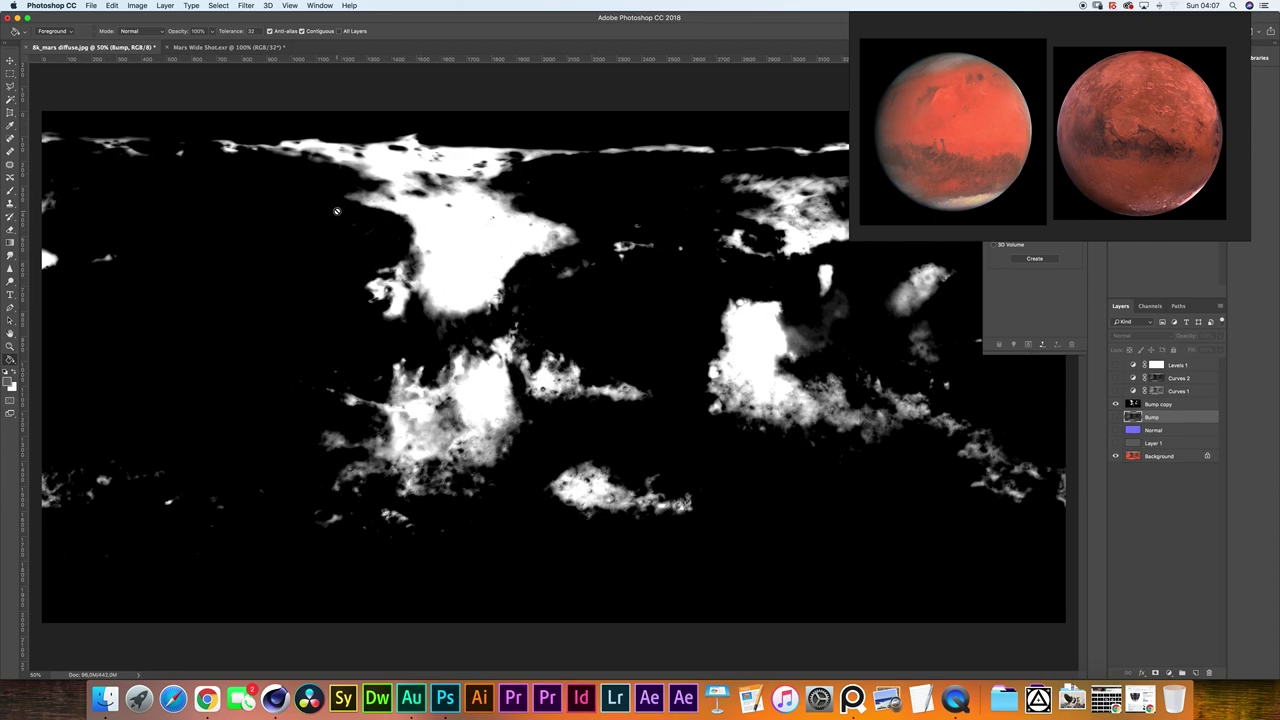
left_click(275, 697)
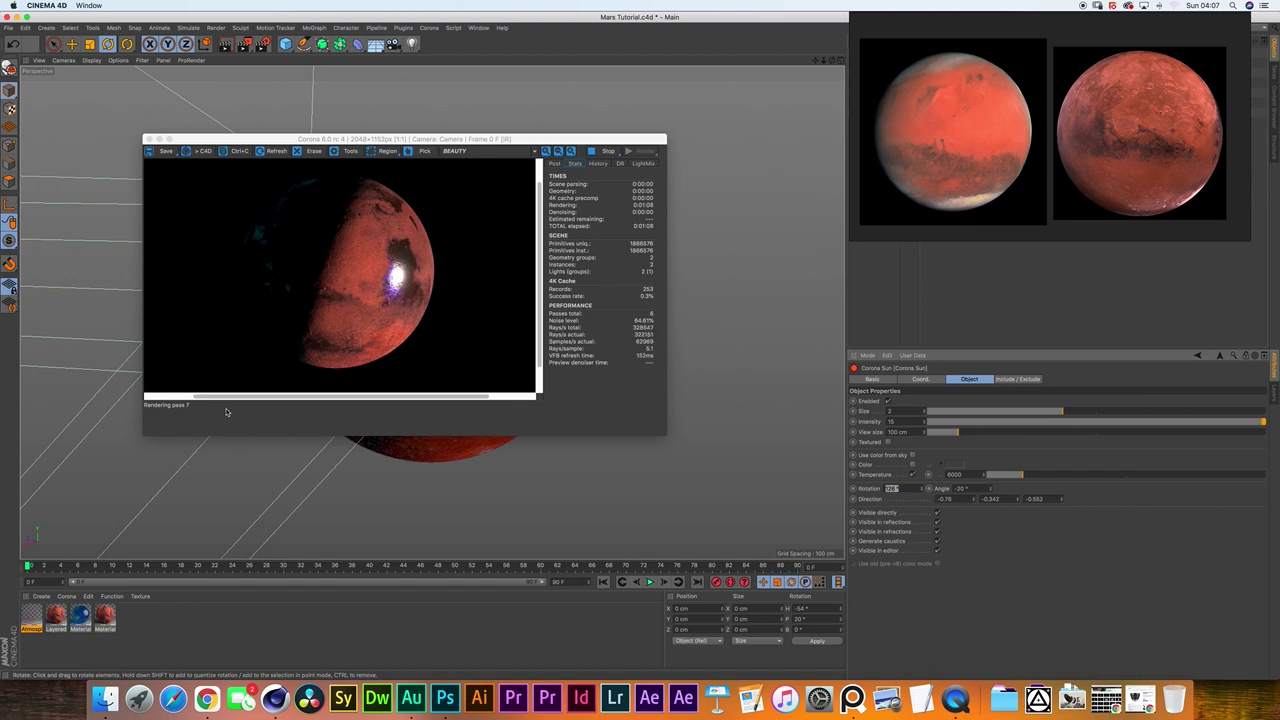
Open the blue ocean material and review its Bump, Refraction, Reflection and Volumetrics settings
left_click(81, 616)
double_click(81, 616)
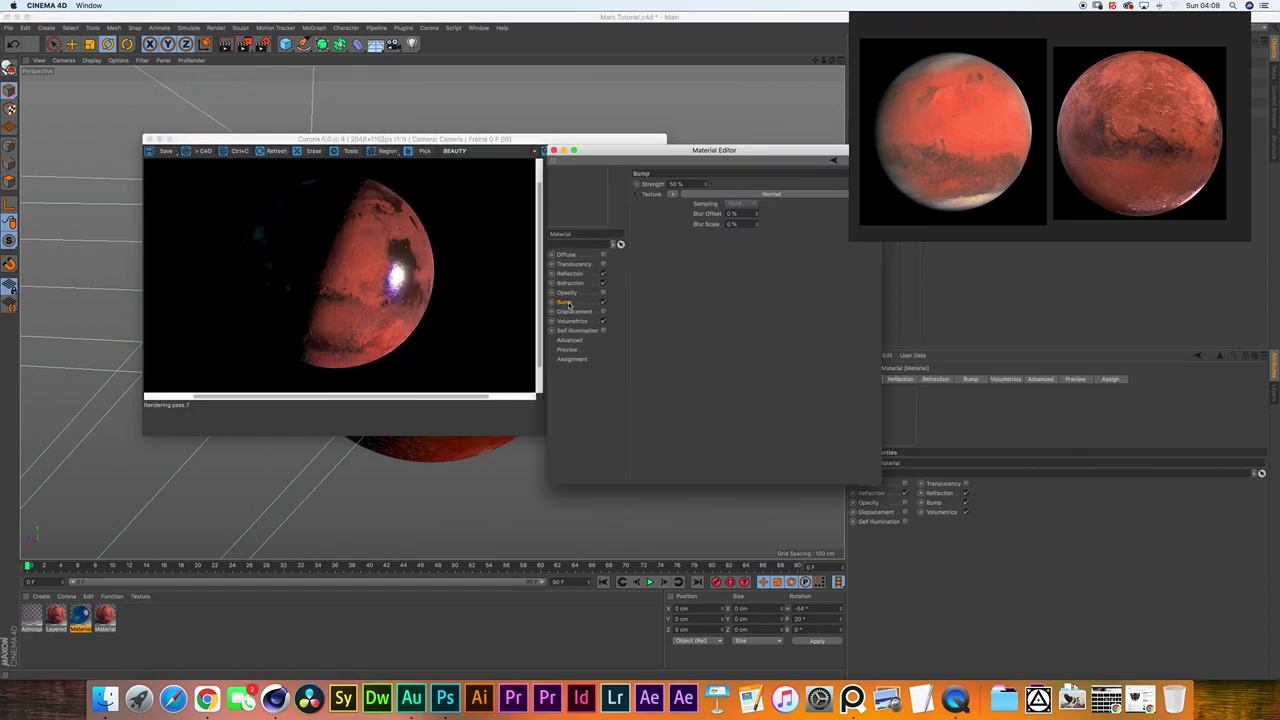
left_click(565, 302)
left_click(577, 285)
left_click(578, 274)
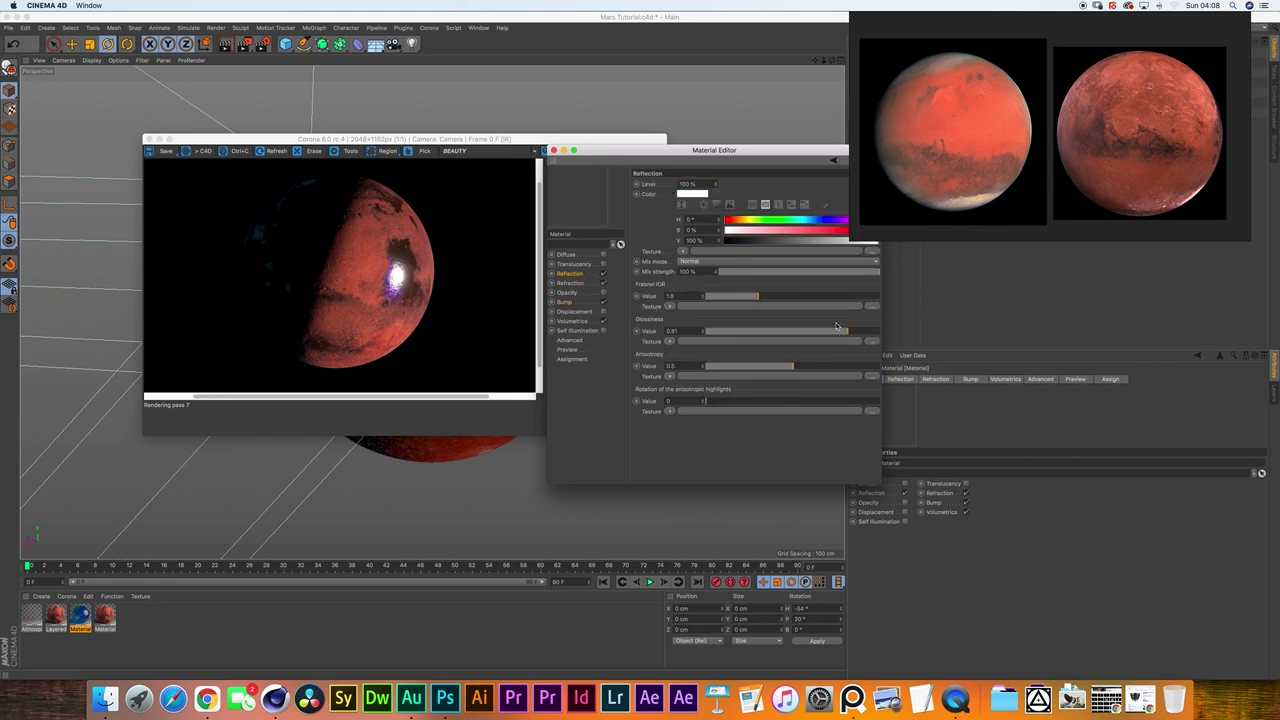
left_click(569, 285)
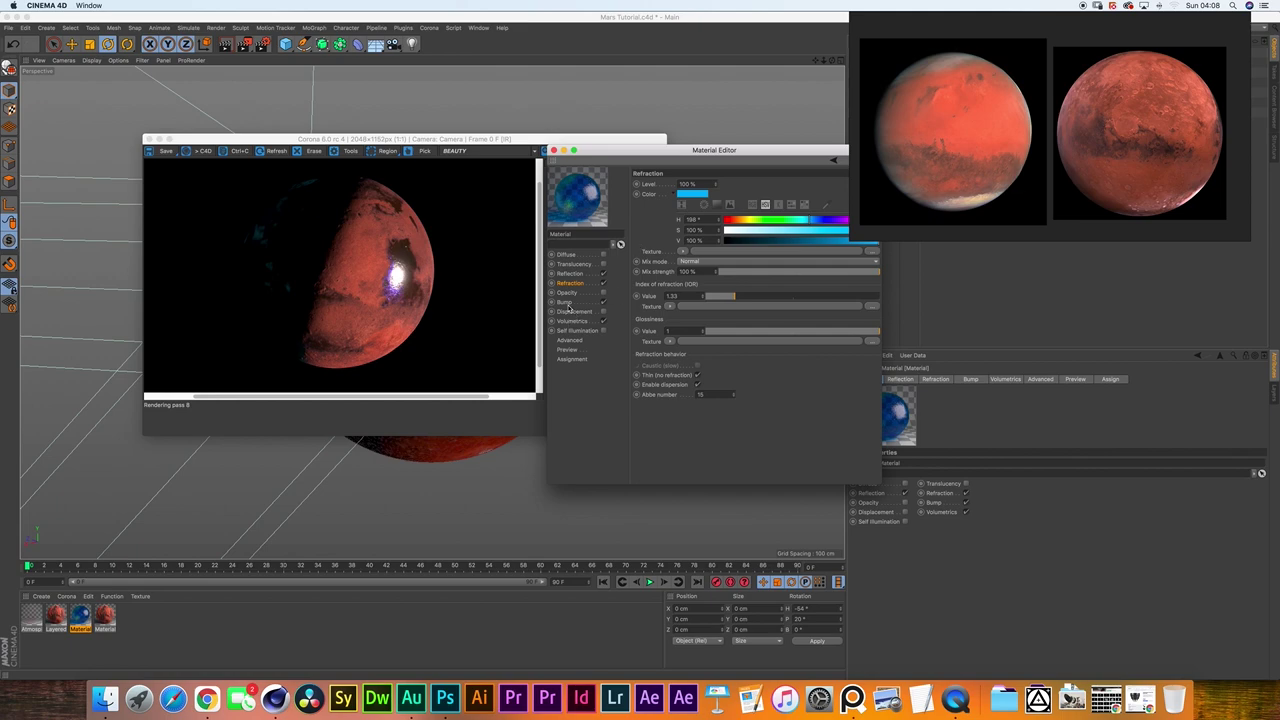
left_click(566, 302)
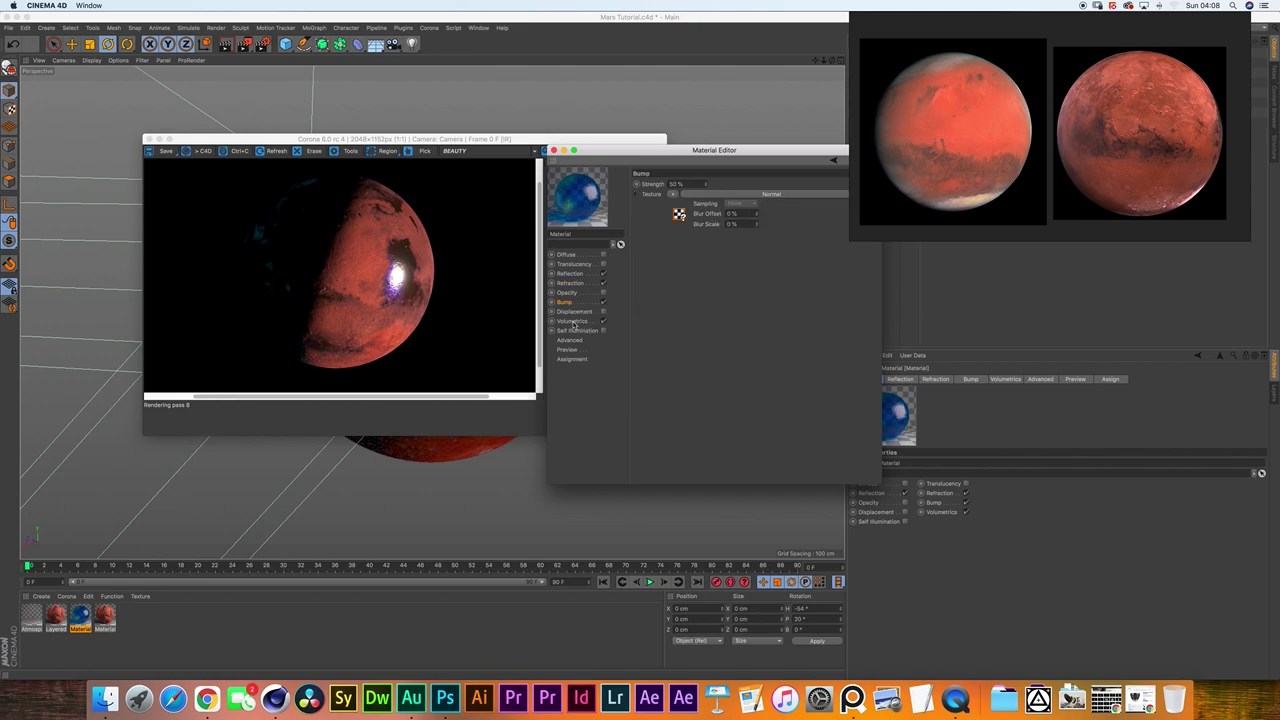
left_click(572, 321)
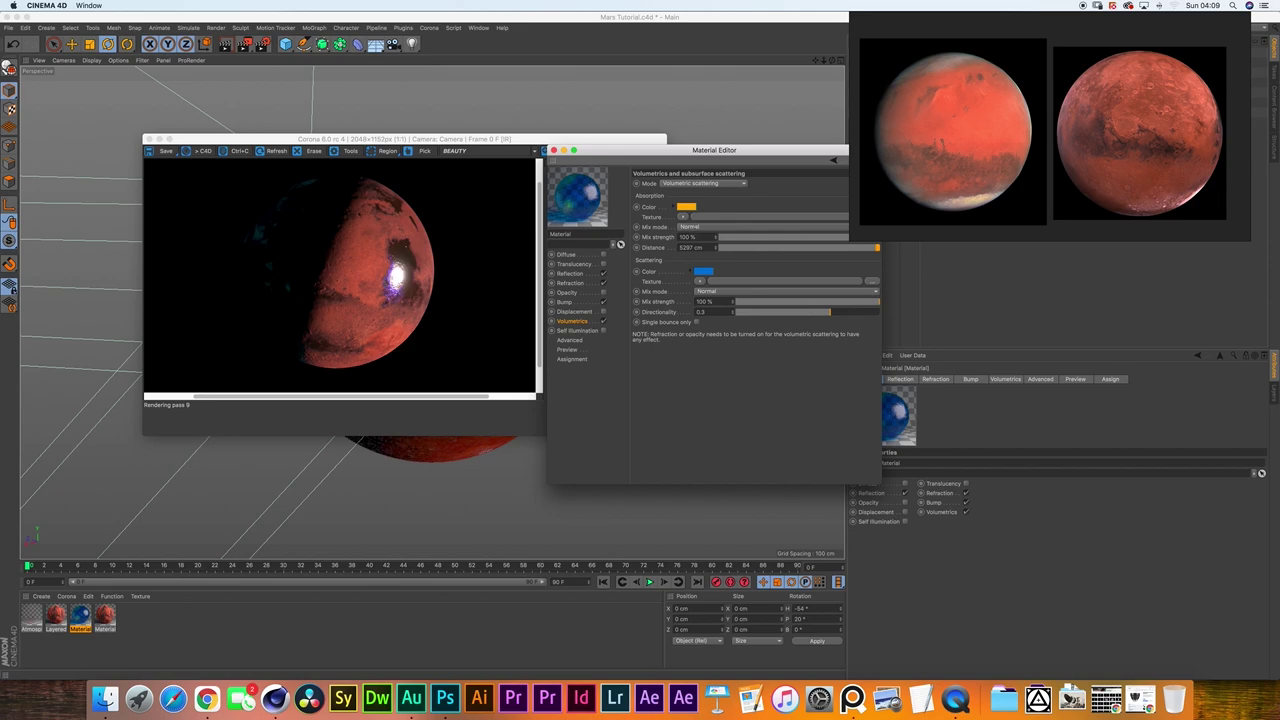
Look at the Corona material types without adding one, then select the Layered and blue ocean materials
left_click(55, 615)
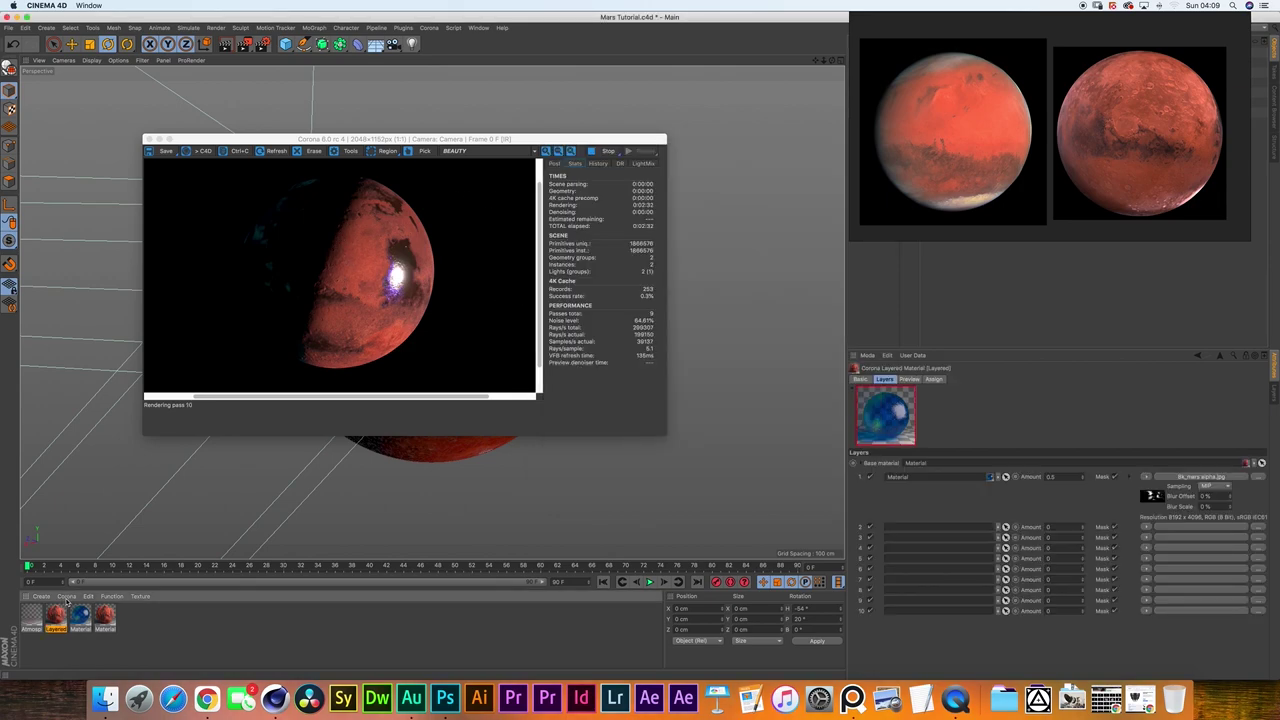
left_click(66, 596)
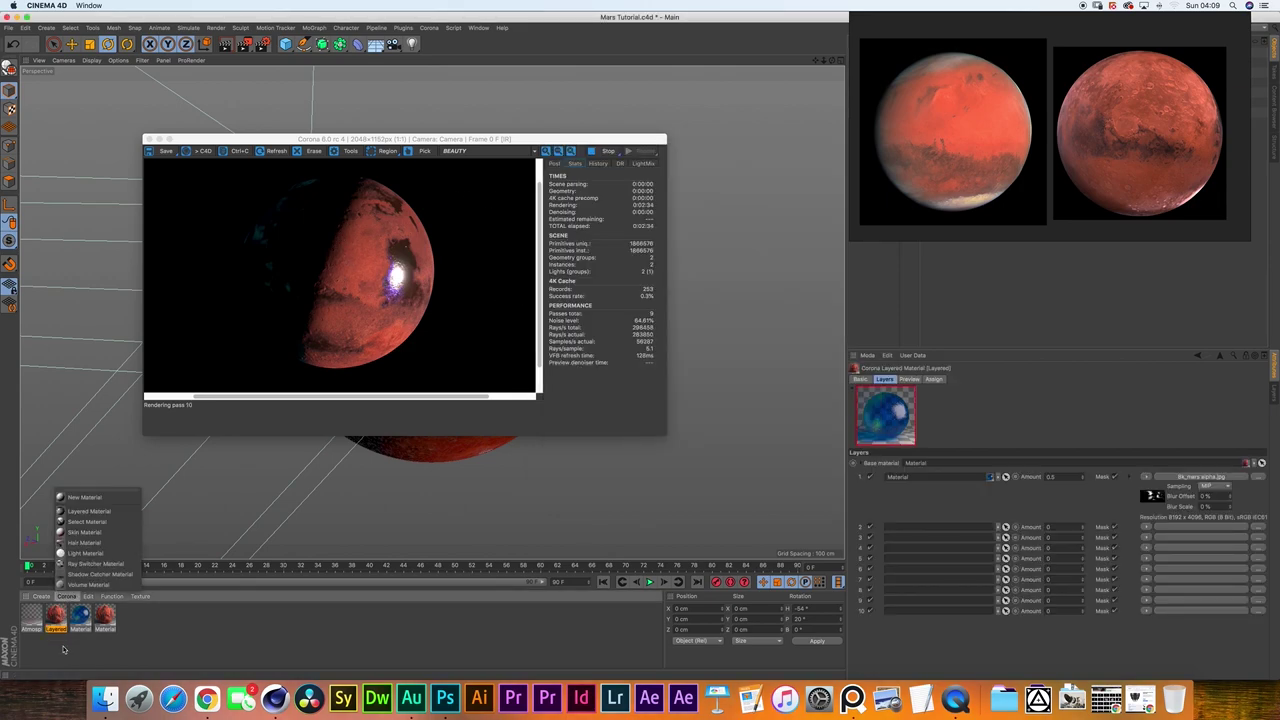
left_click(91, 611)
left_click(55, 615)
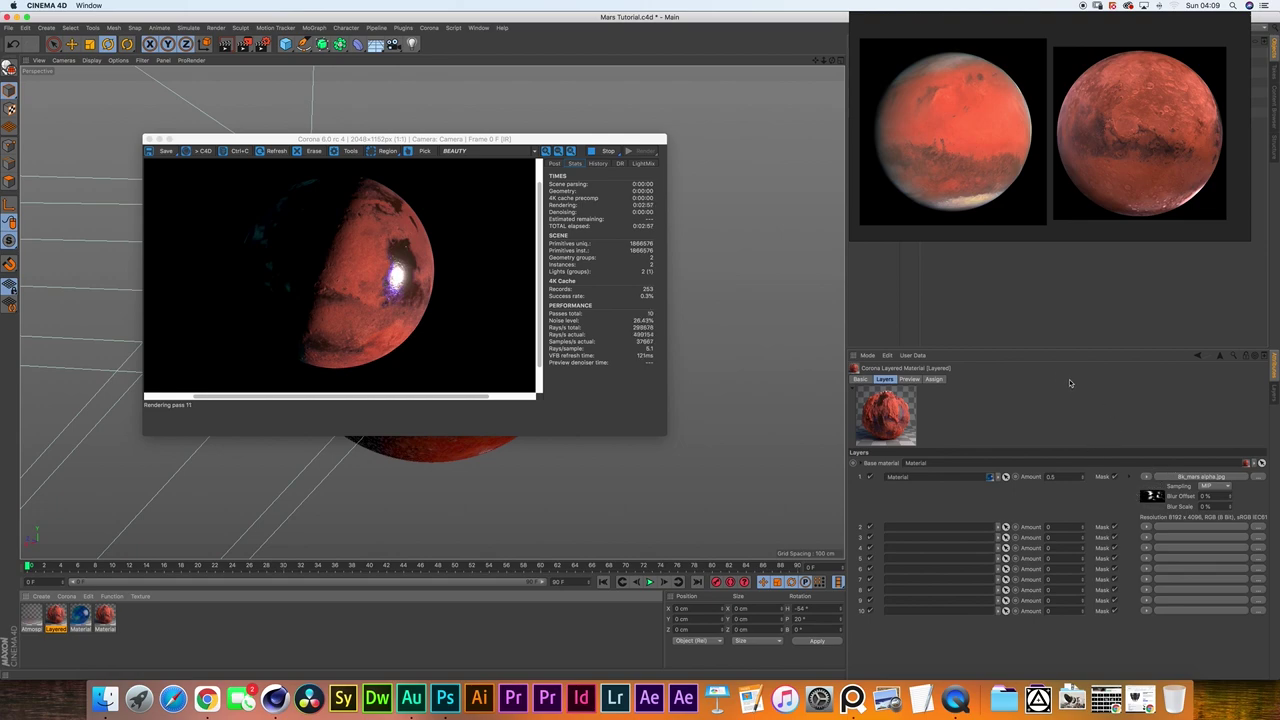
left_click(80, 615)
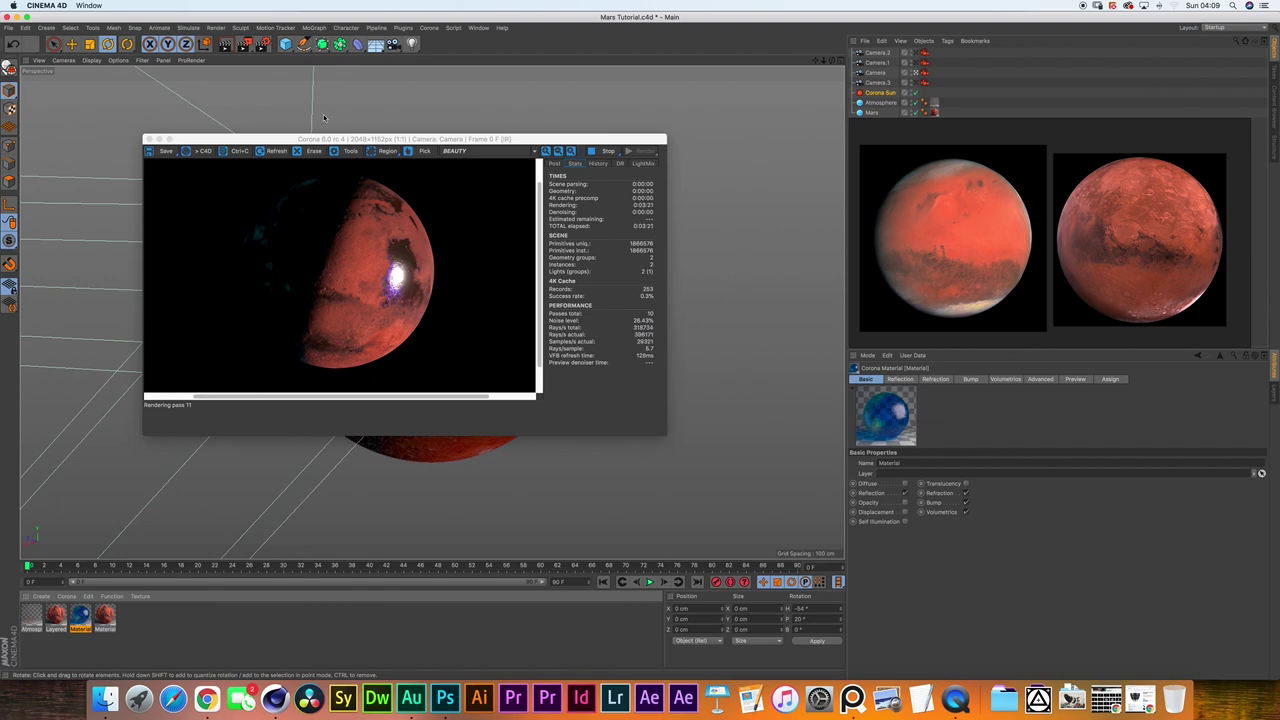
Create a new Corona material and enable its Reflection with a Fresnel IOR of 99
left_click(67, 596)
left_click(82, 612)
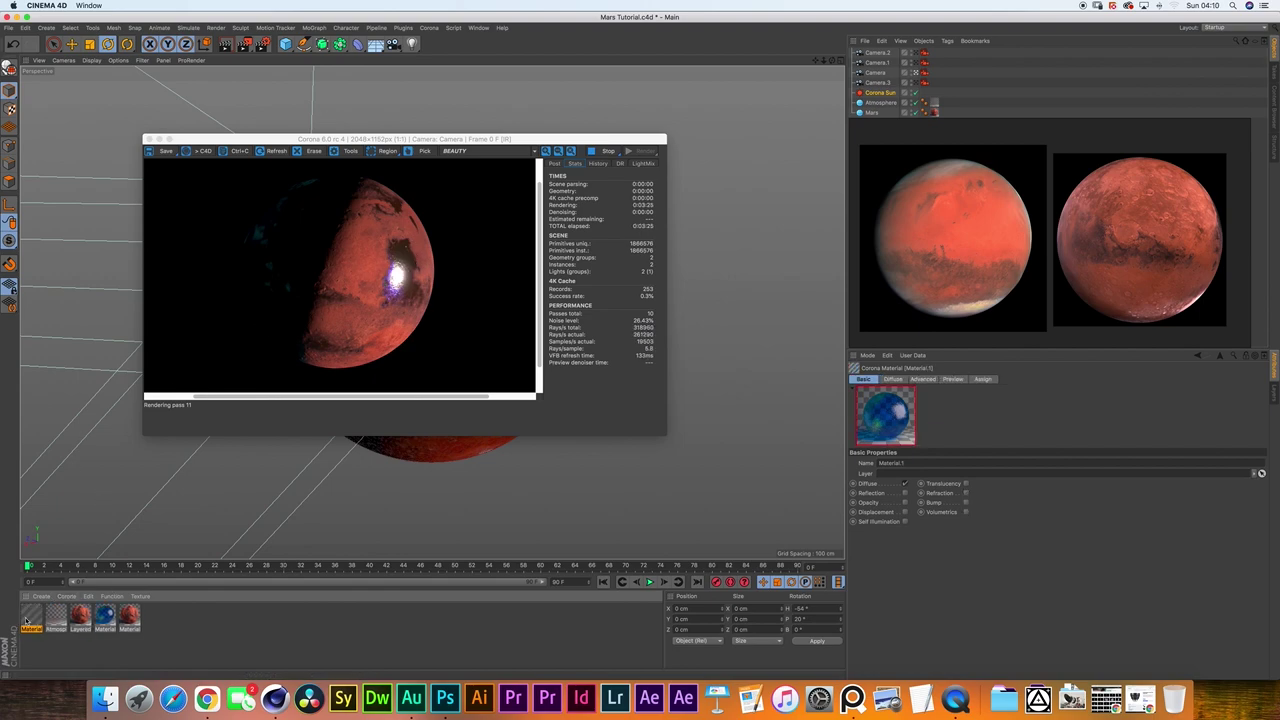
double_click(36, 618)
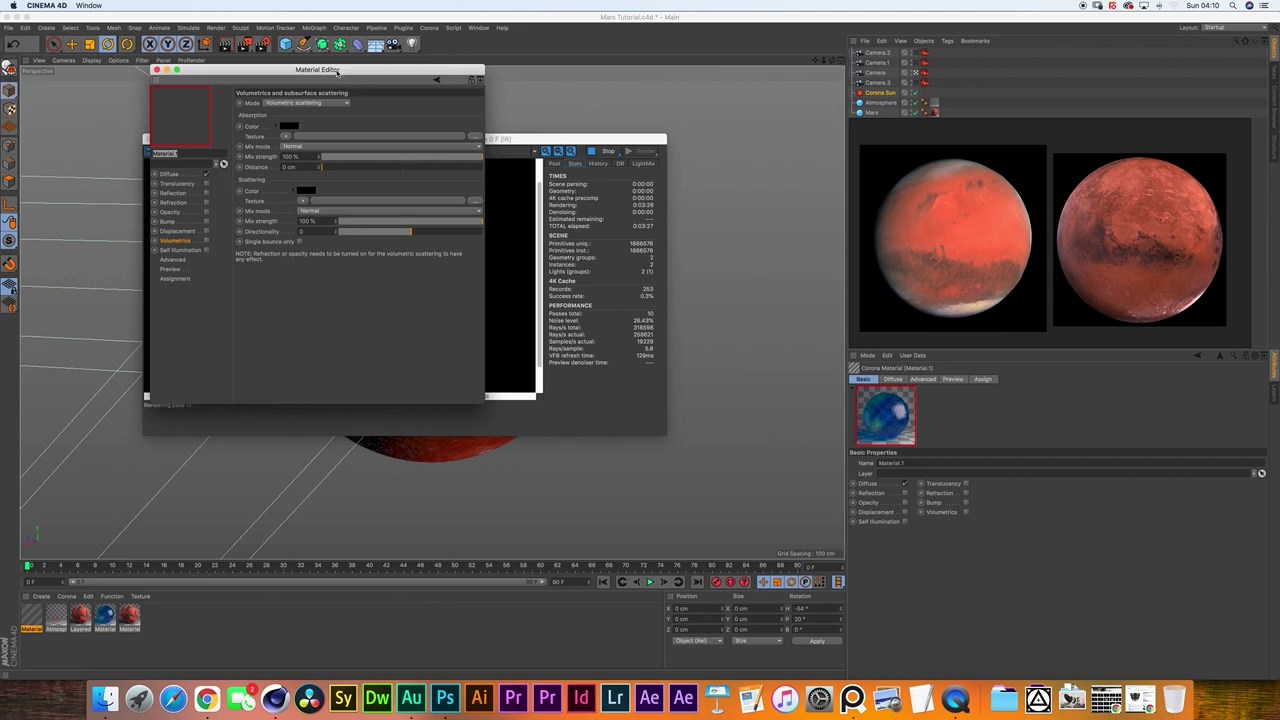
left_click_drag(337, 72, 612, 231)
left_click(448, 352)
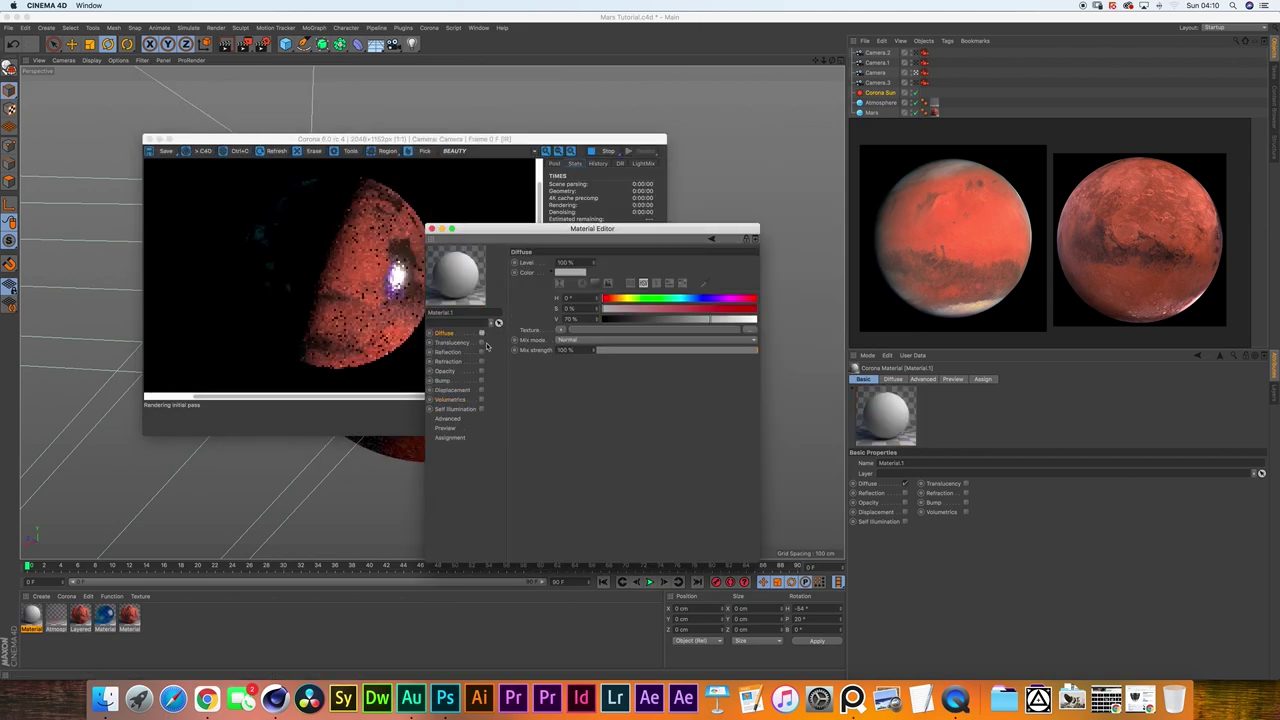
left_click(481, 352)
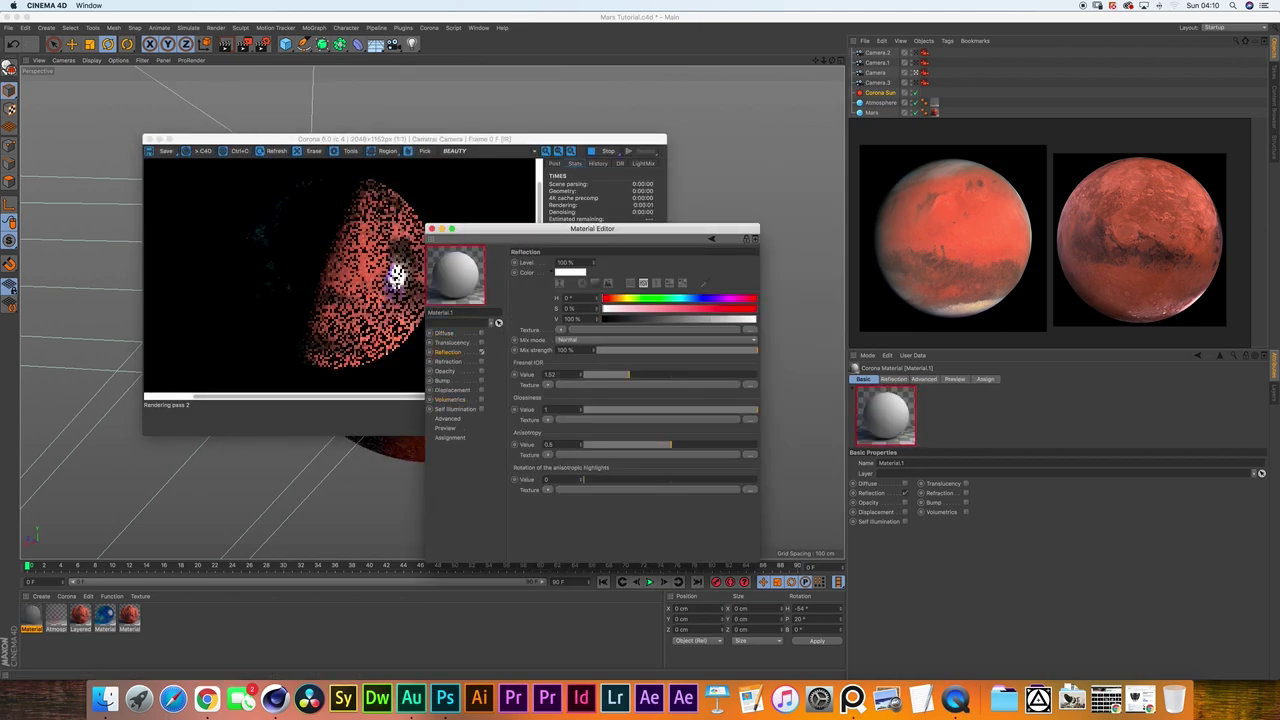
type("99")
key("Return")
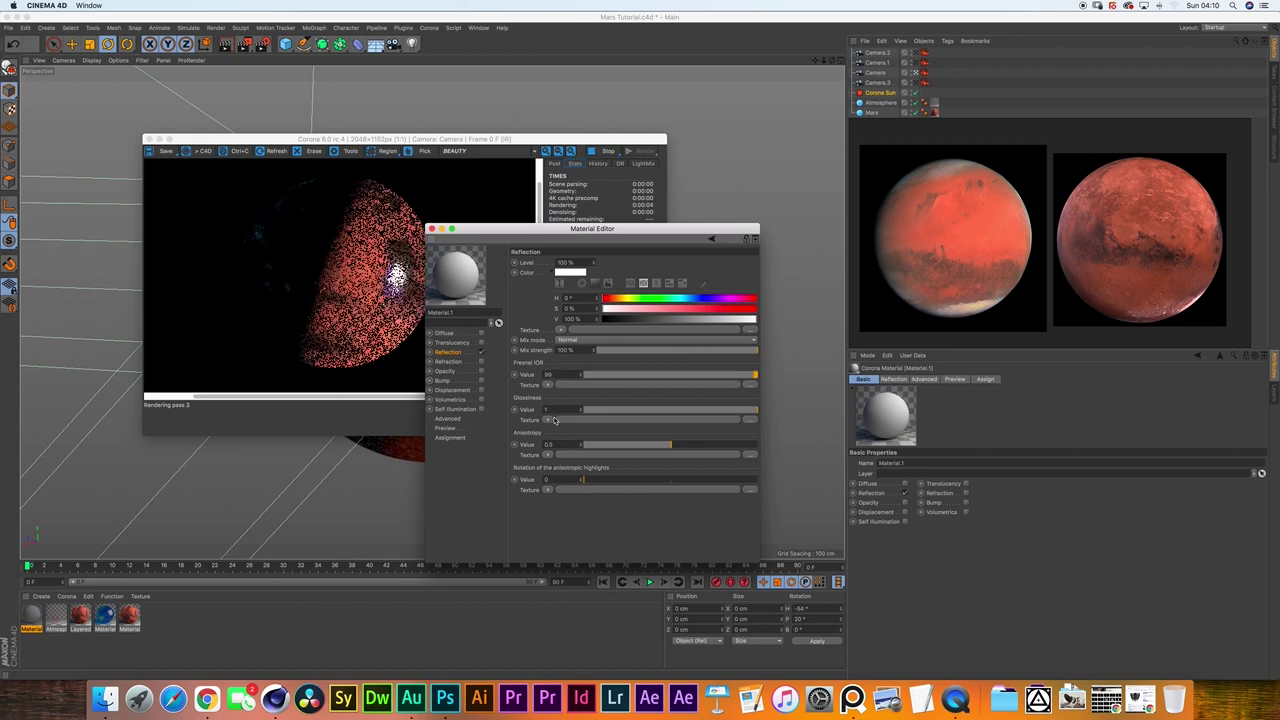
Load the damaged metal roughness image as the Glossiness texture
left_click(547, 419)
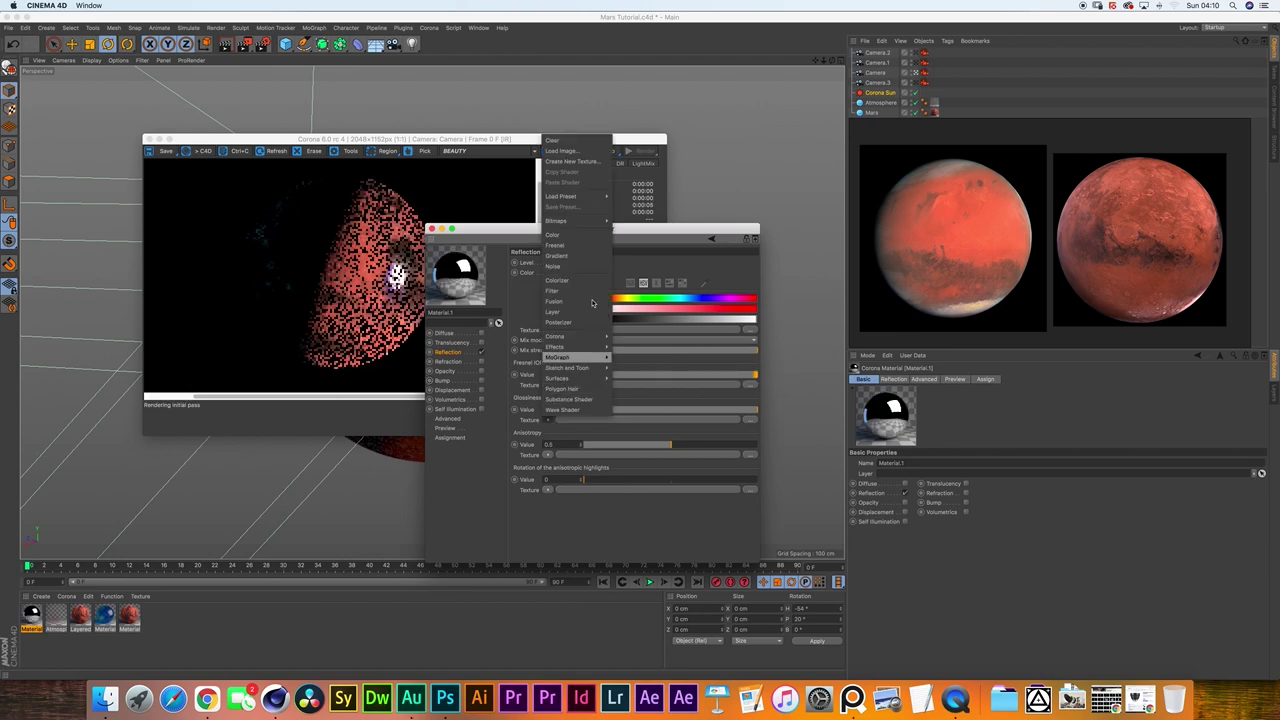
left_click(561, 150)
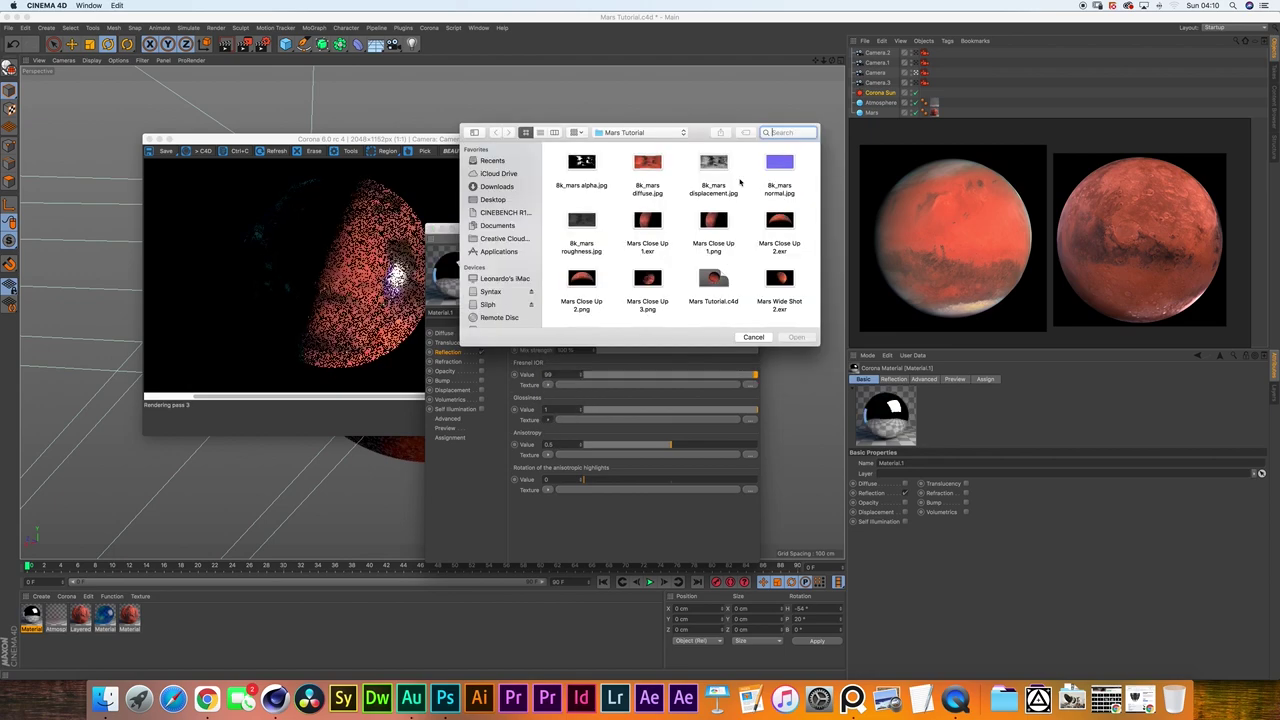
type("metal")
left_click(740, 190)
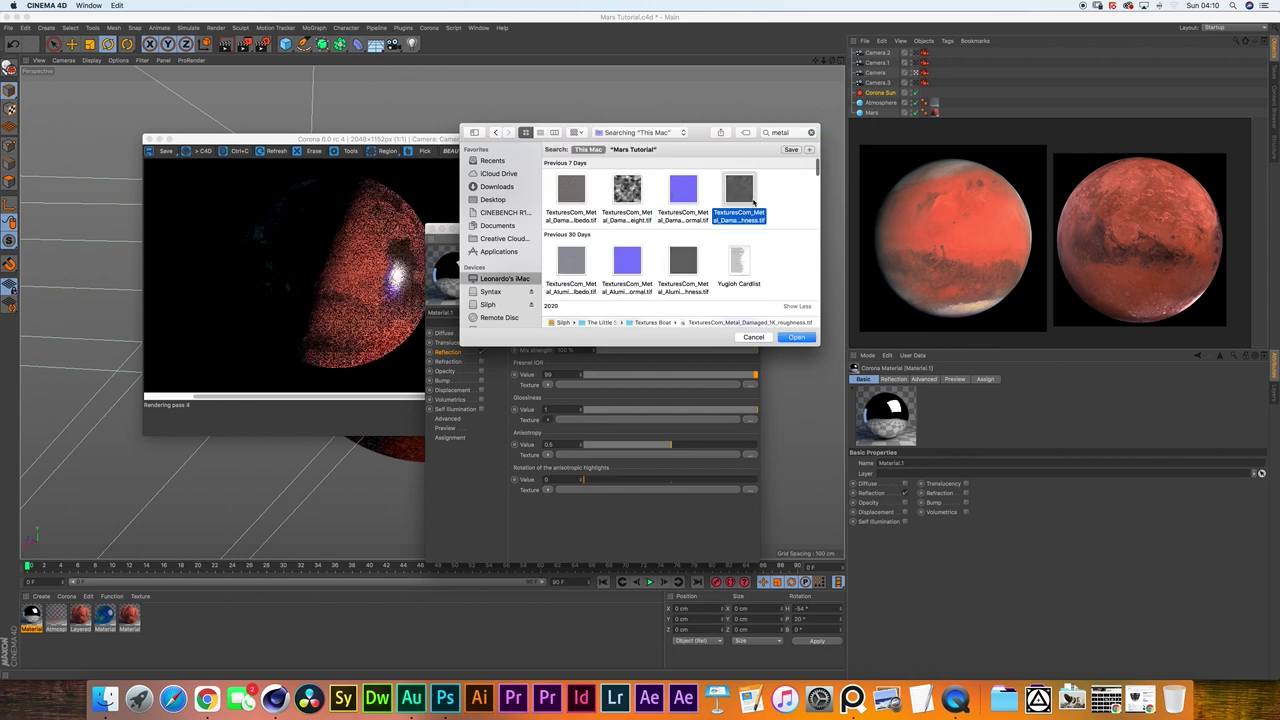
left_click(793, 337)
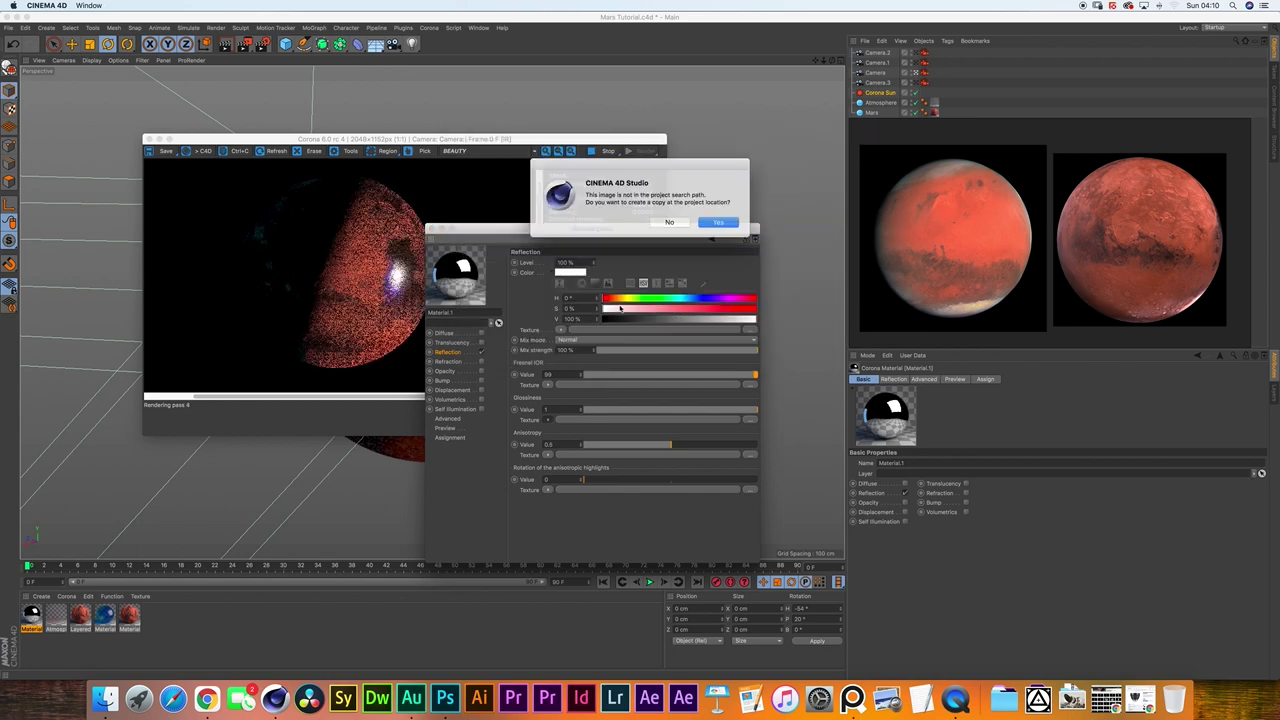
left_click(680, 222)
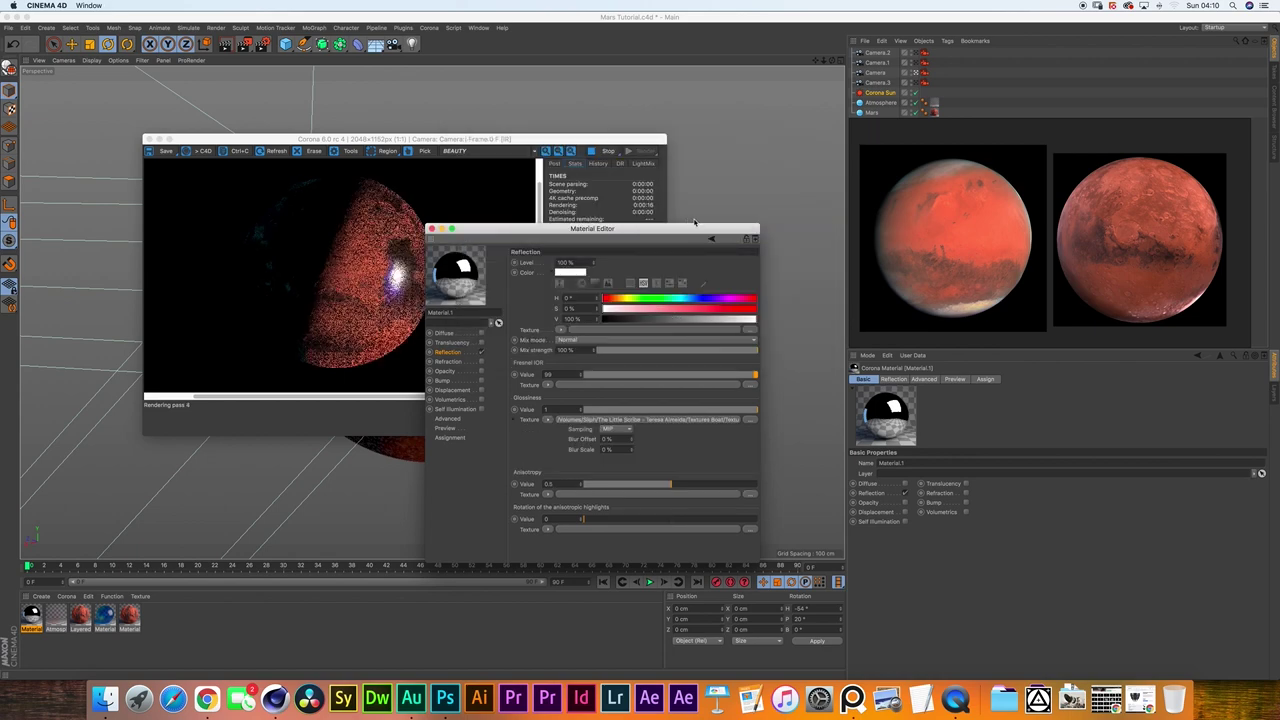
Set the glossiness texture's white point to 0 and exposure to 0.38, and lower anisotropy to 0.25
left_click(555, 442)
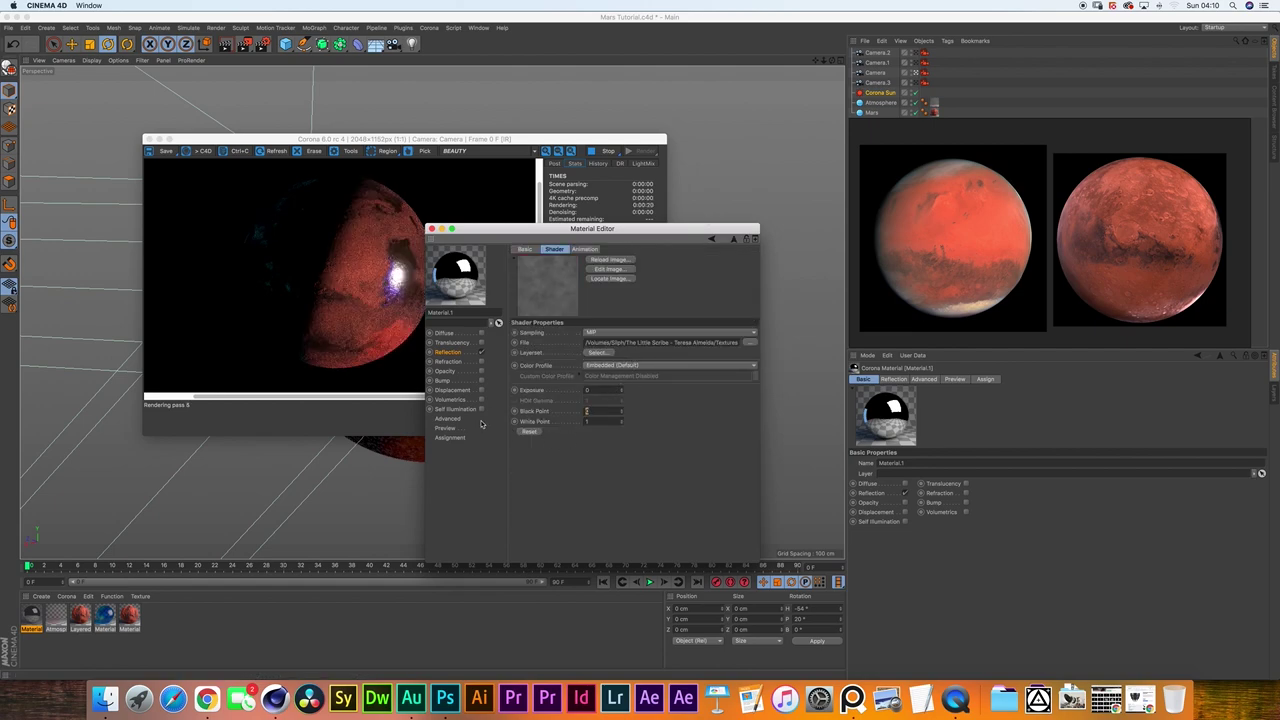
type("0")
key("Return")
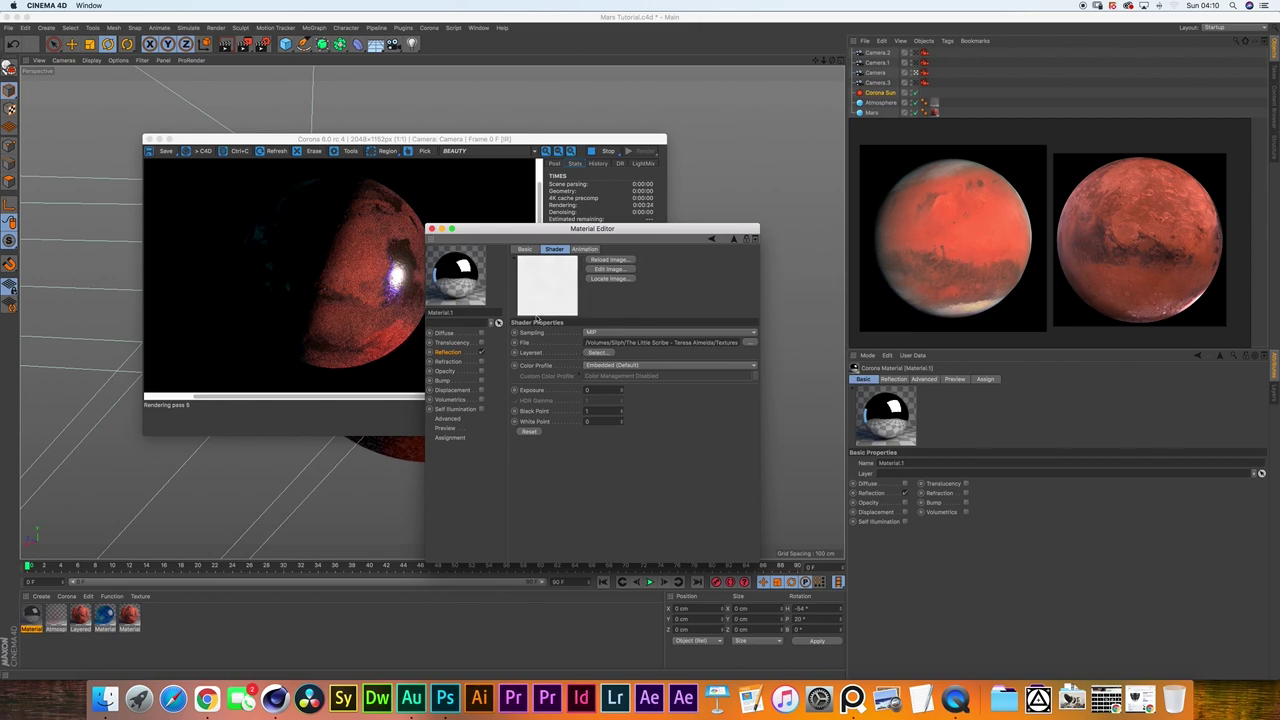
left_click(620, 391)
left_click_drag(620, 391, 623, 385)
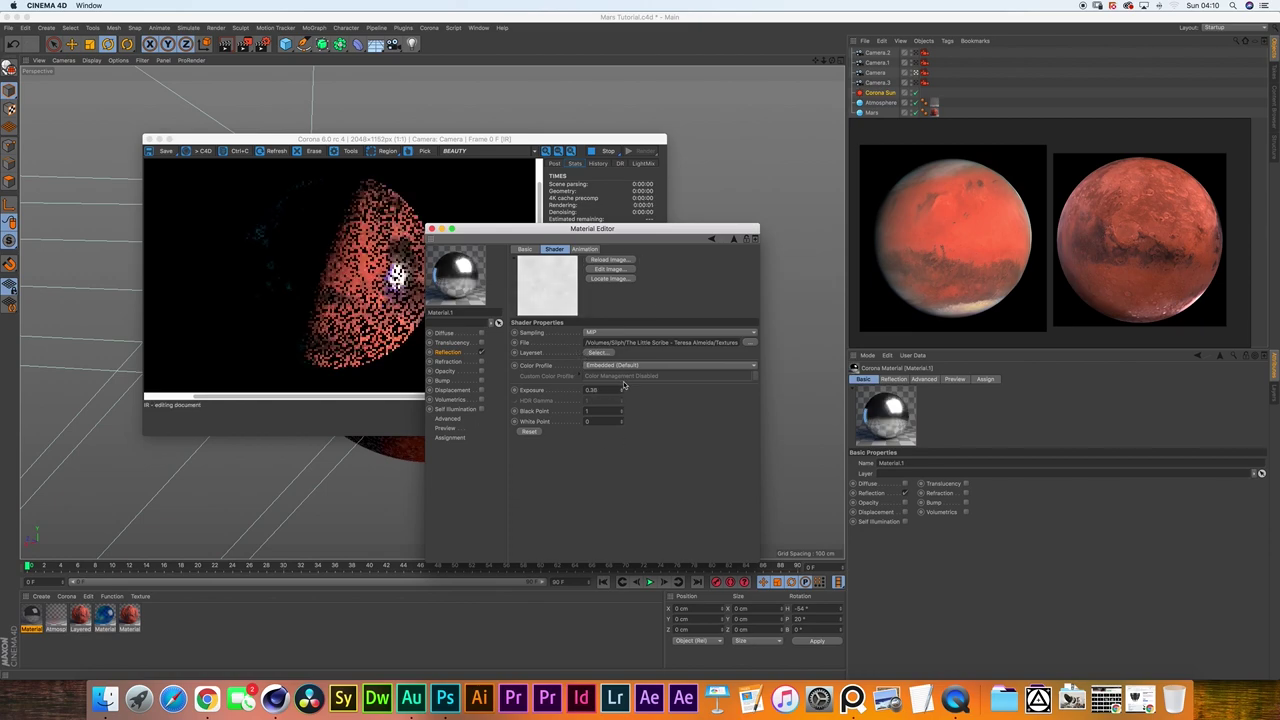
left_click(447, 352)
left_click_drag(671, 484, 628, 488)
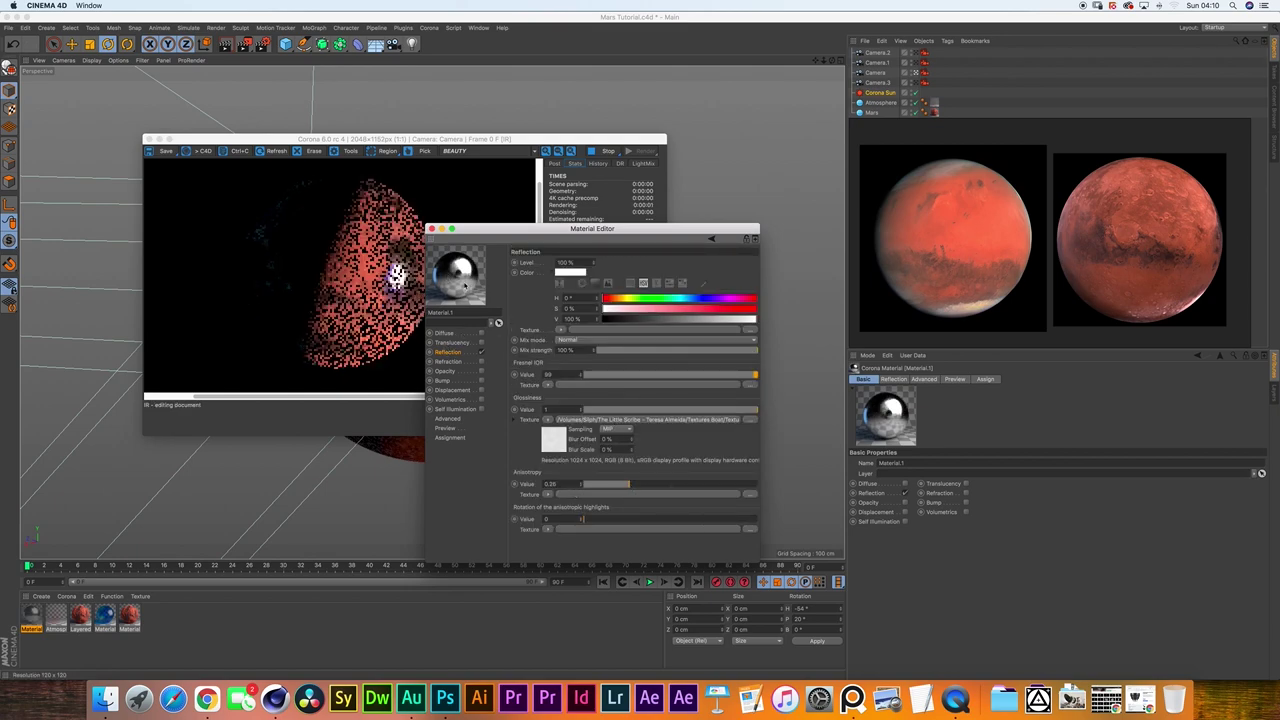
Copy the blue material's normal-map bump shader into Material.1's Bump at 50% strength and close the editor
left_click(445, 381)
left_click(105, 613)
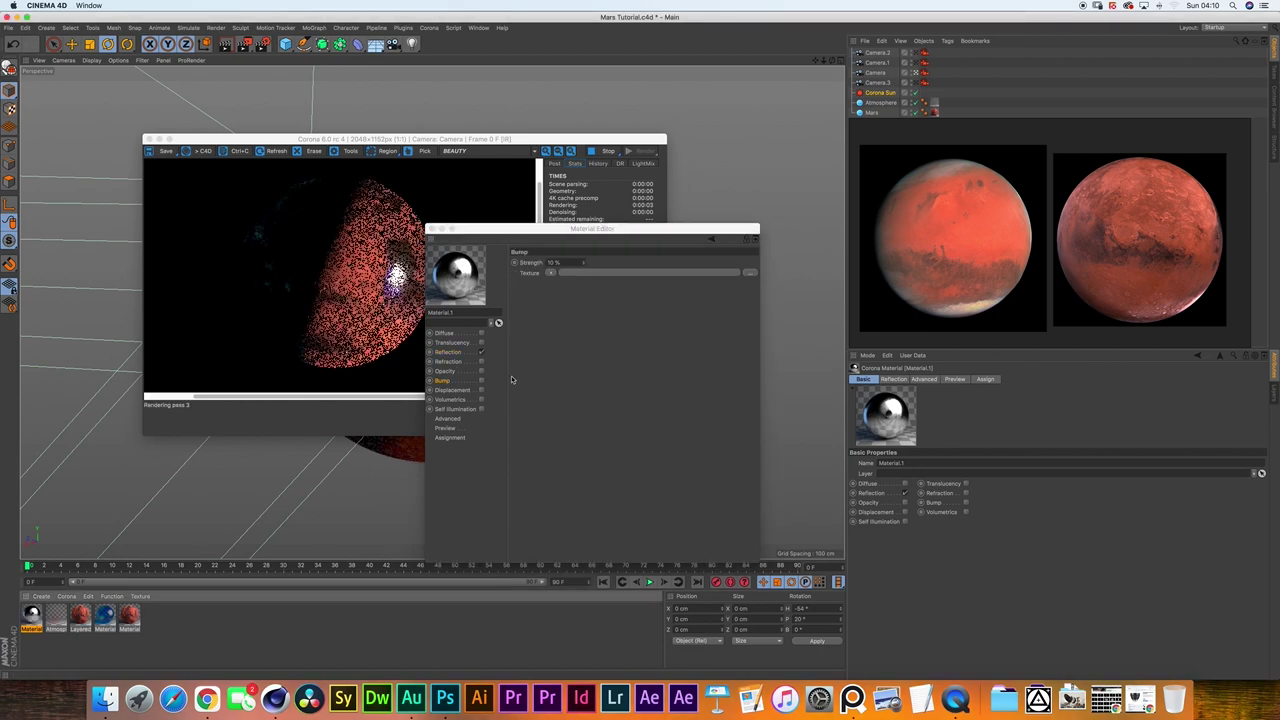
left_click(549, 273)
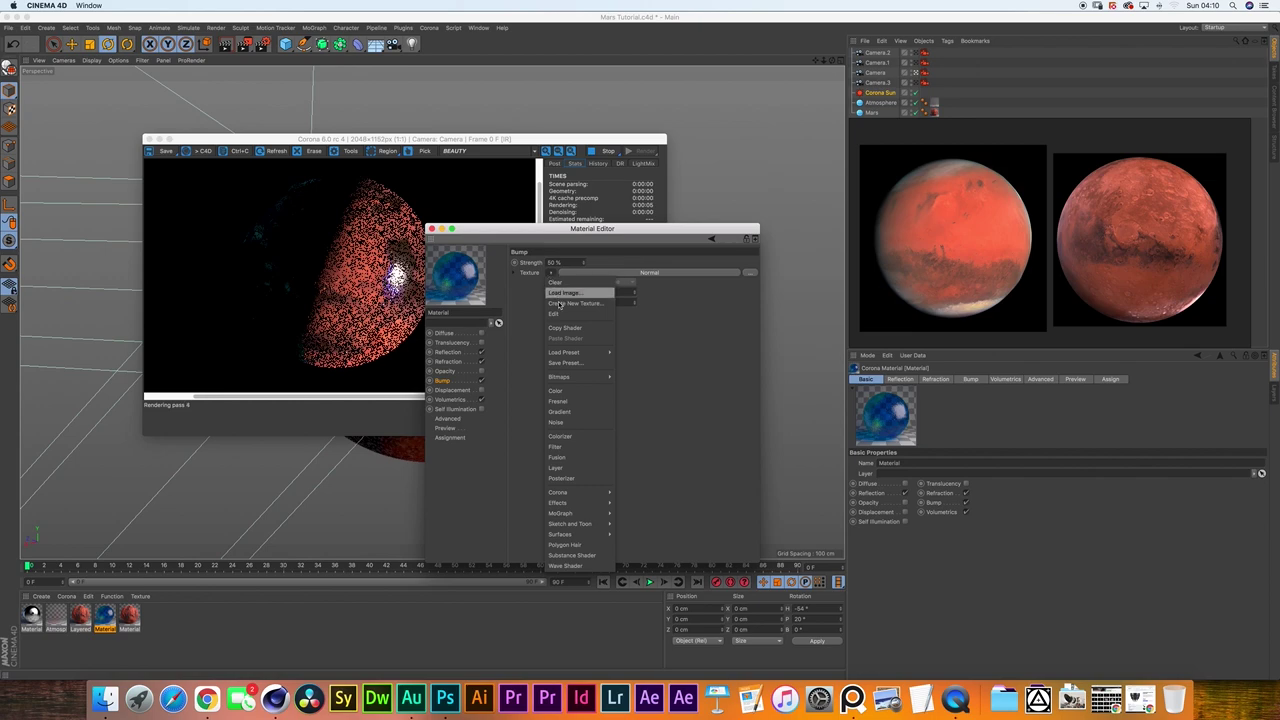
left_click(565, 292)
left_click(31, 614)
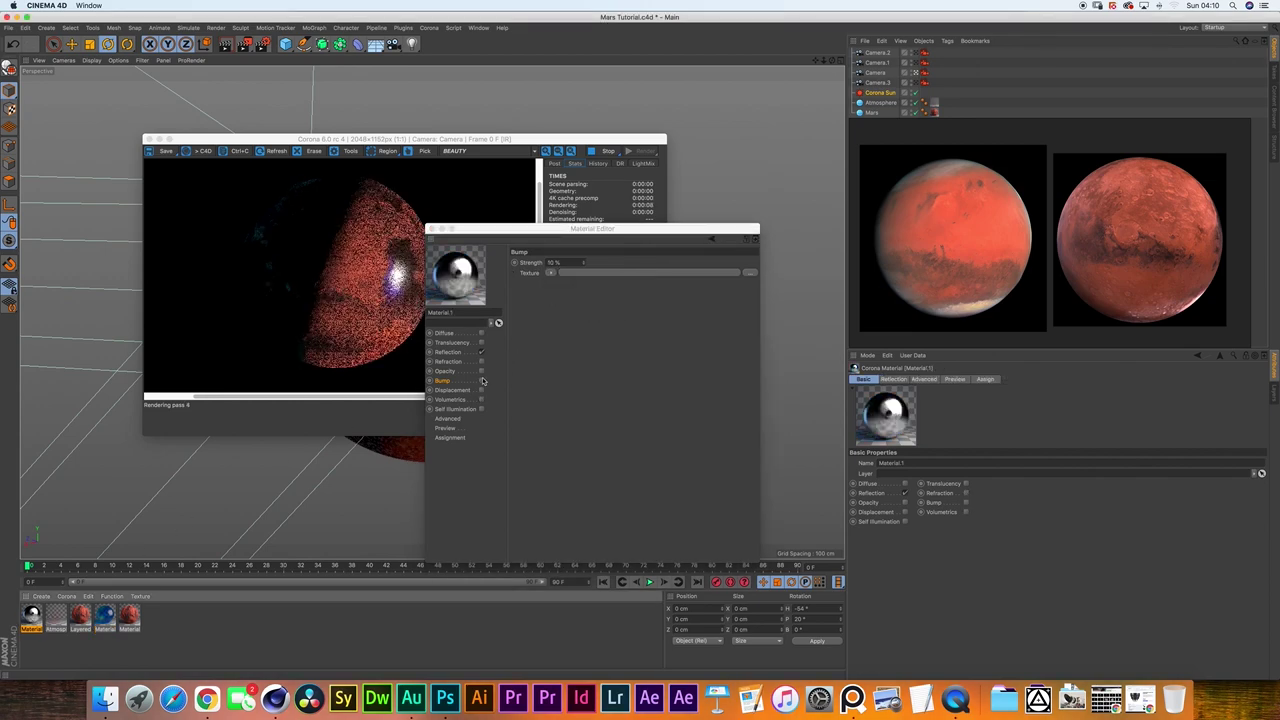
key("Return")
key("ctrl+z")
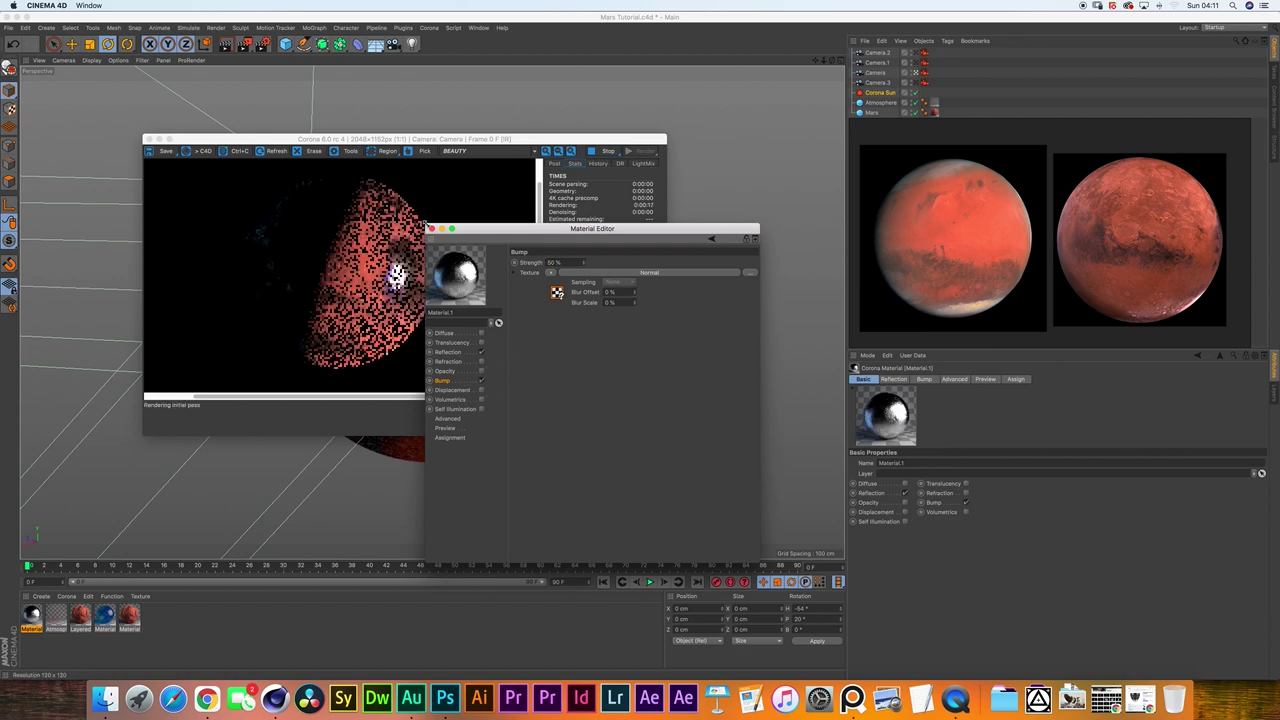
left_click(431, 229)
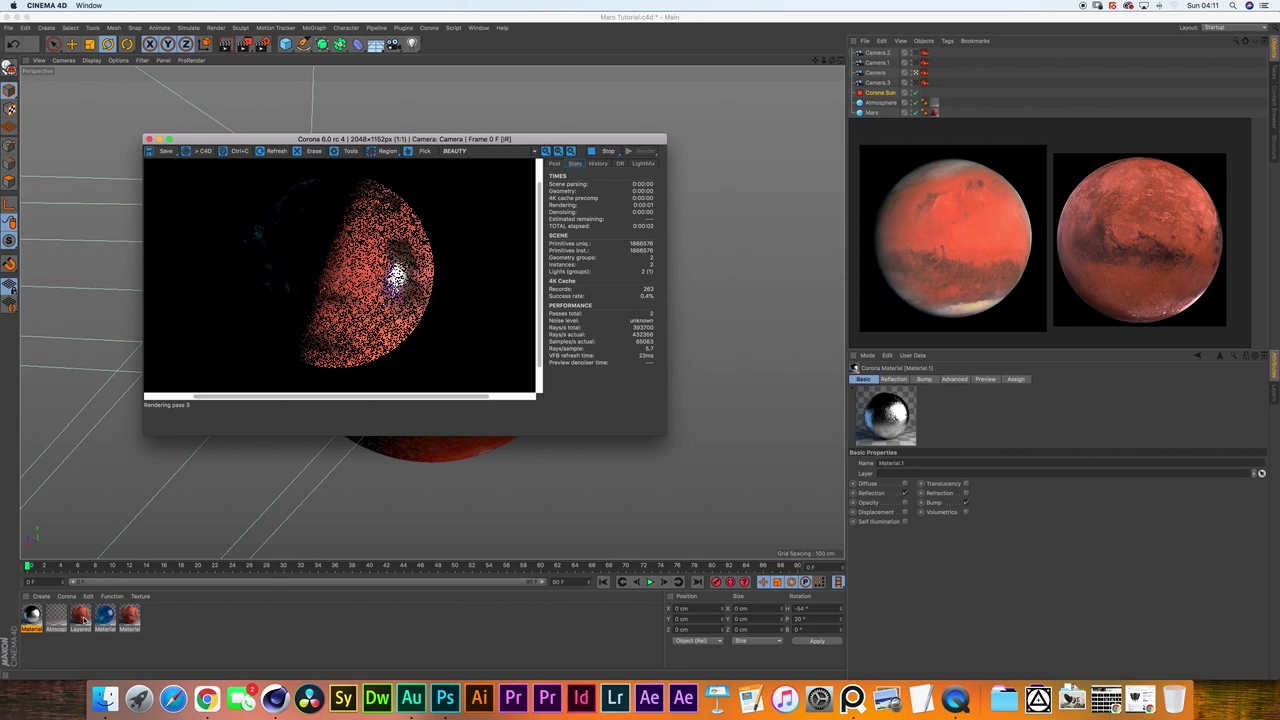
Select the Layered material to show its Corona Layered Material attributes
left_click(82, 618)
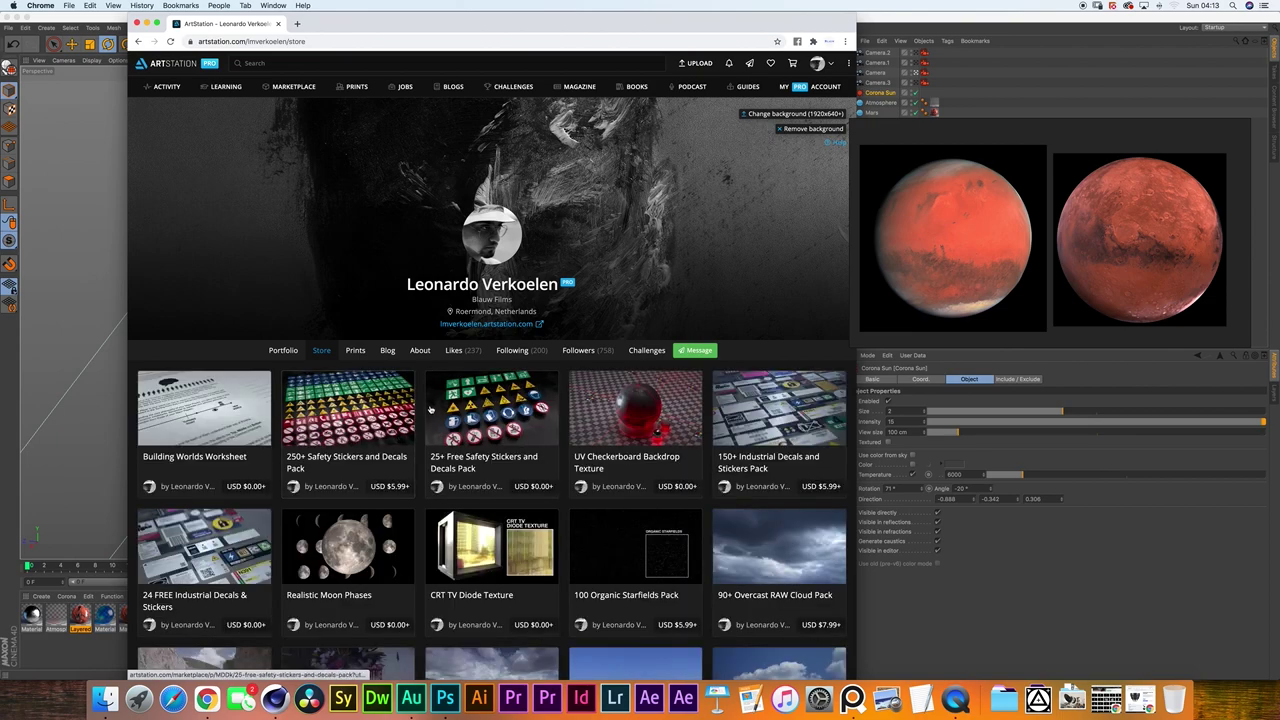
Scroll the artist's store grid and open the Realistic Moon Phases product page
scroll(432, 409, "down", 5)
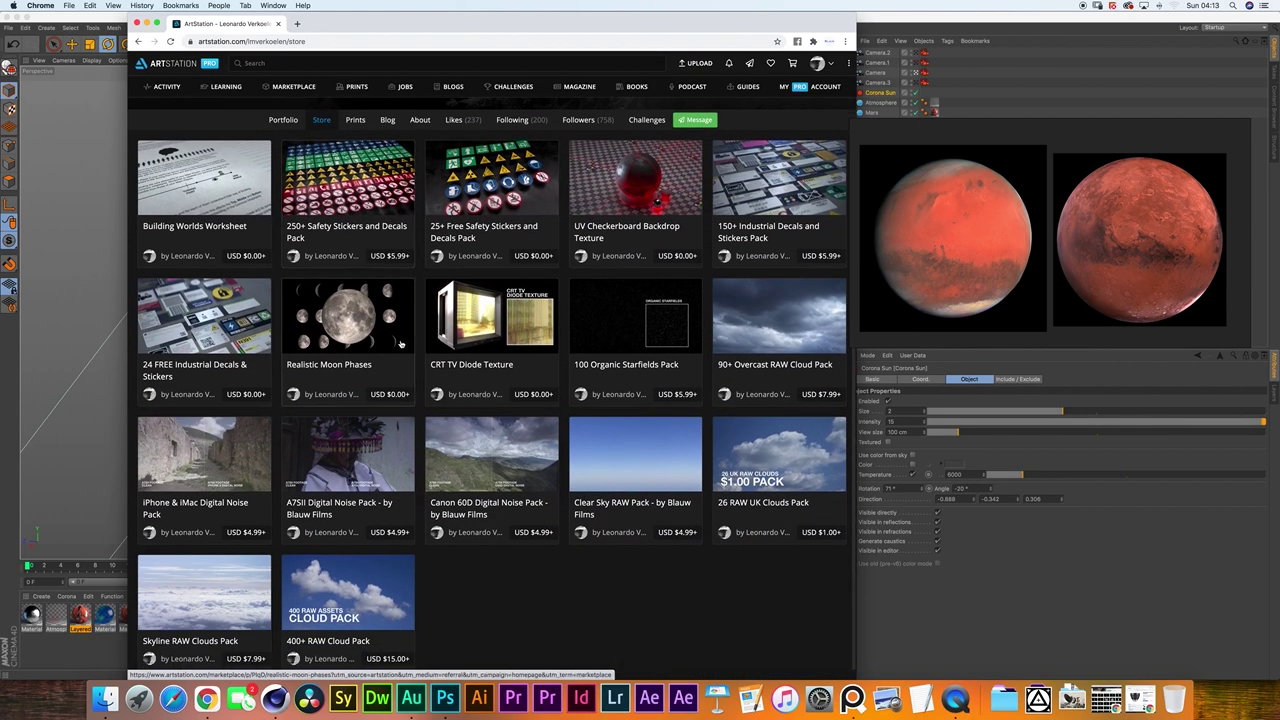
scroll(400, 344, "down", 1)
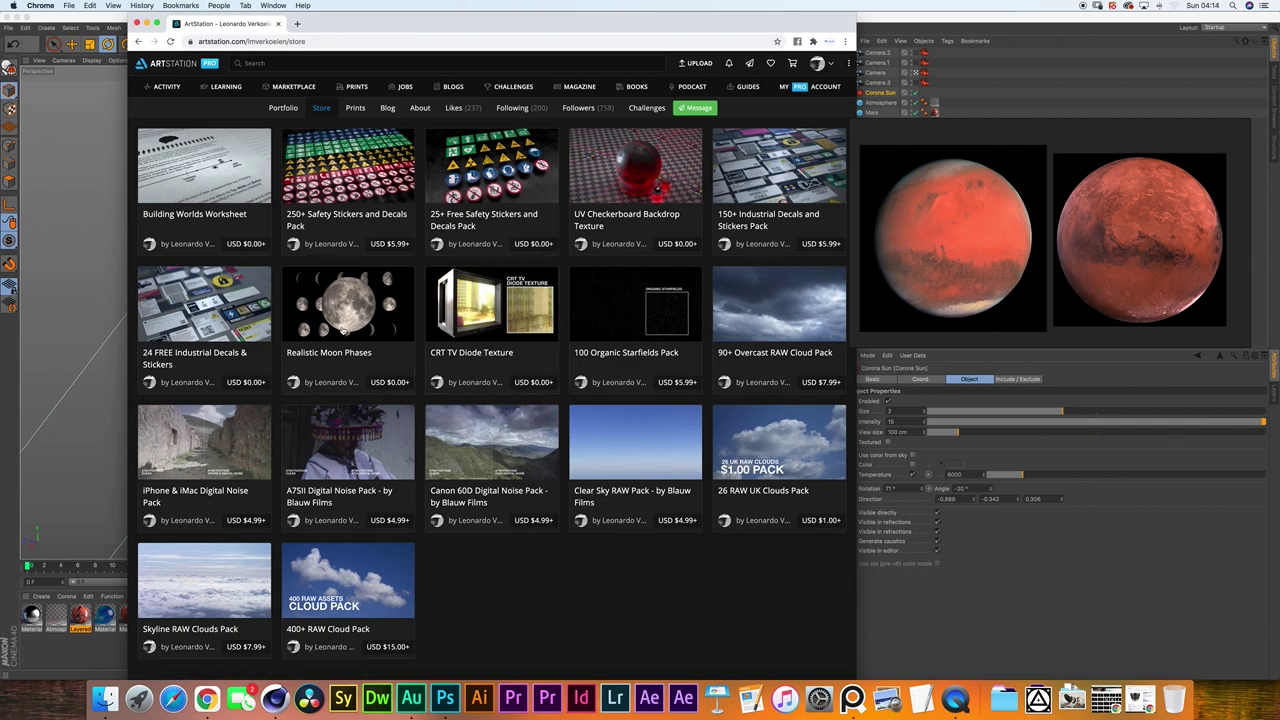
left_click(339, 319)
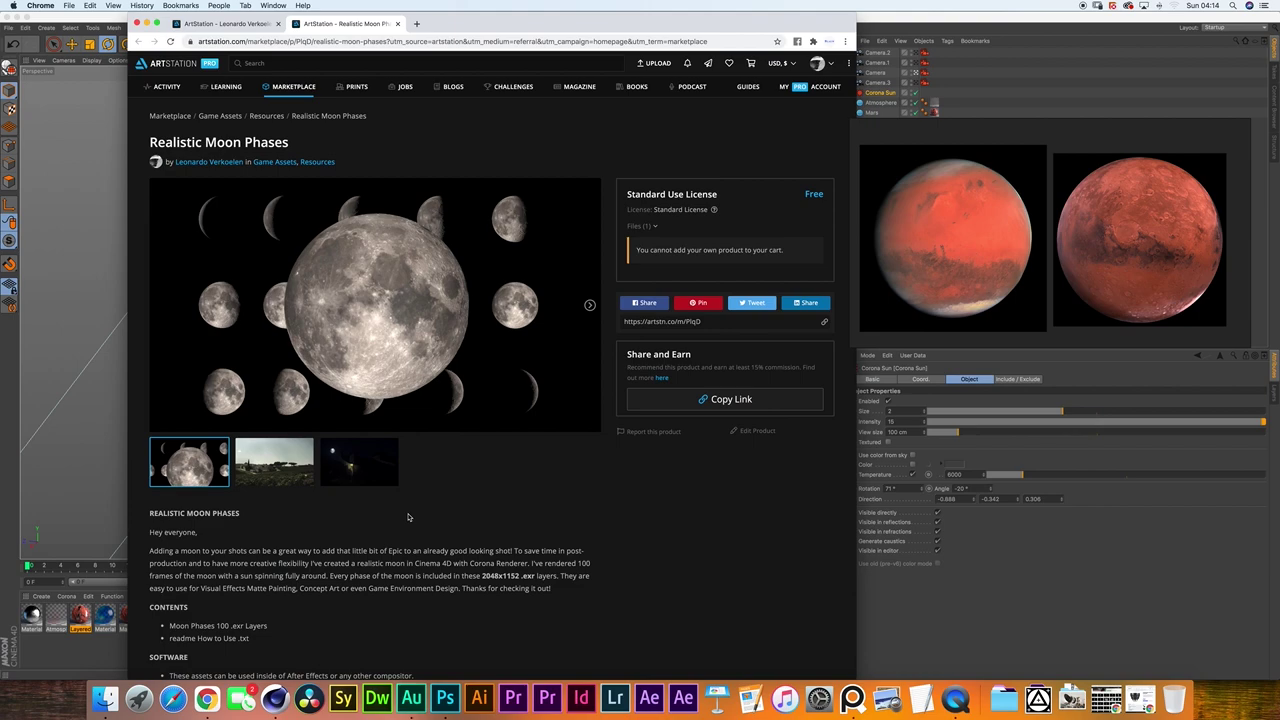
Flip between the Realistic Moon Phases night-scene, vineyard and moon phases preview images
left_click(331, 458)
left_click(291, 462)
left_click(340, 458)
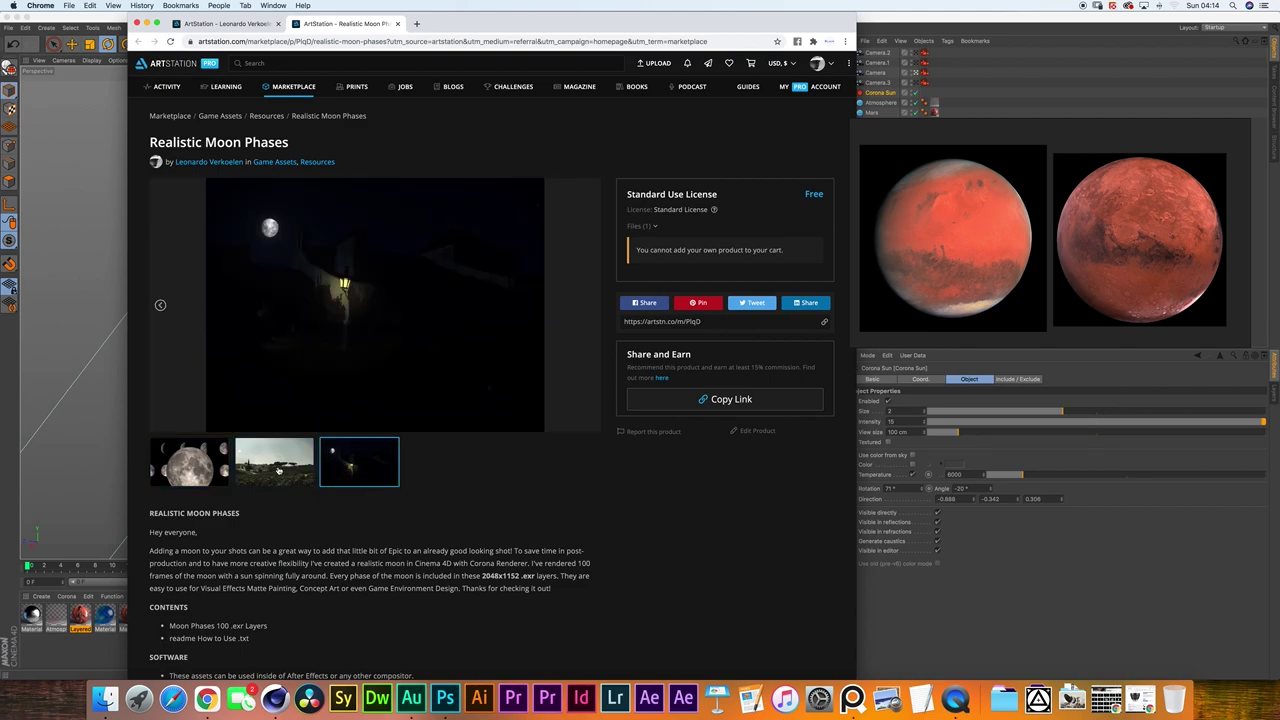
left_click(266, 475)
left_click(355, 445)
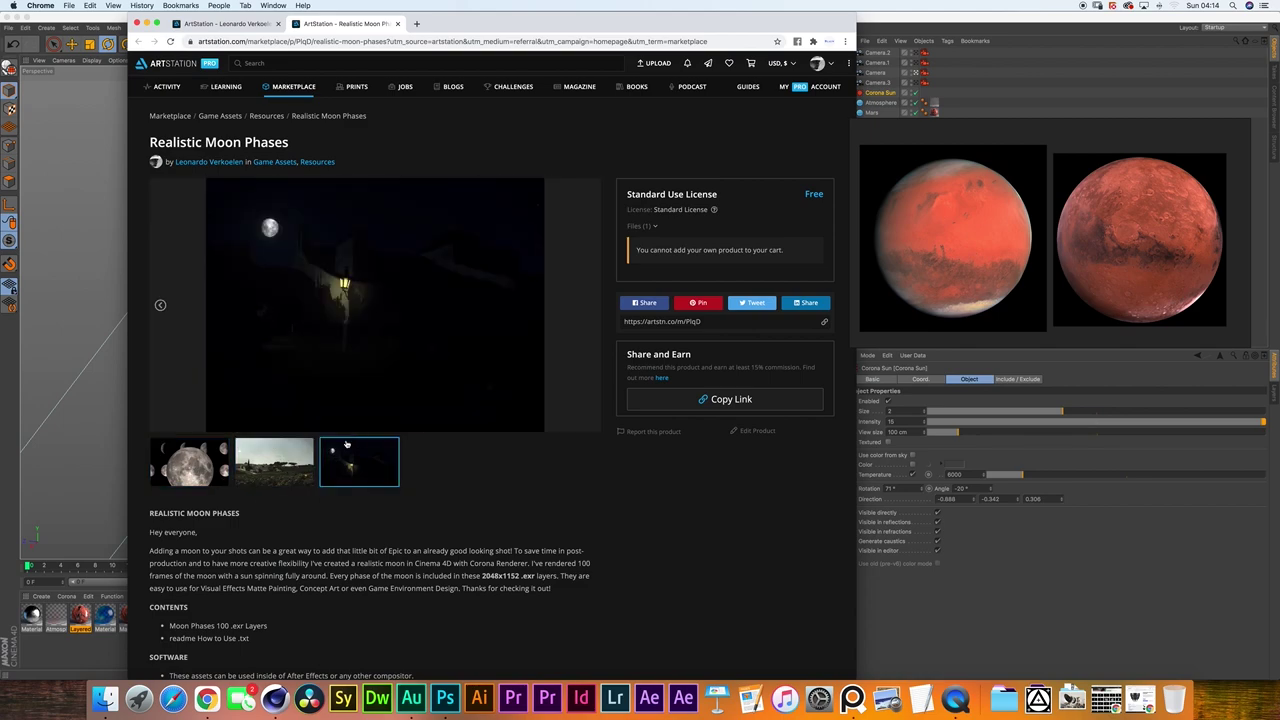
left_click(259, 470)
left_click(187, 463)
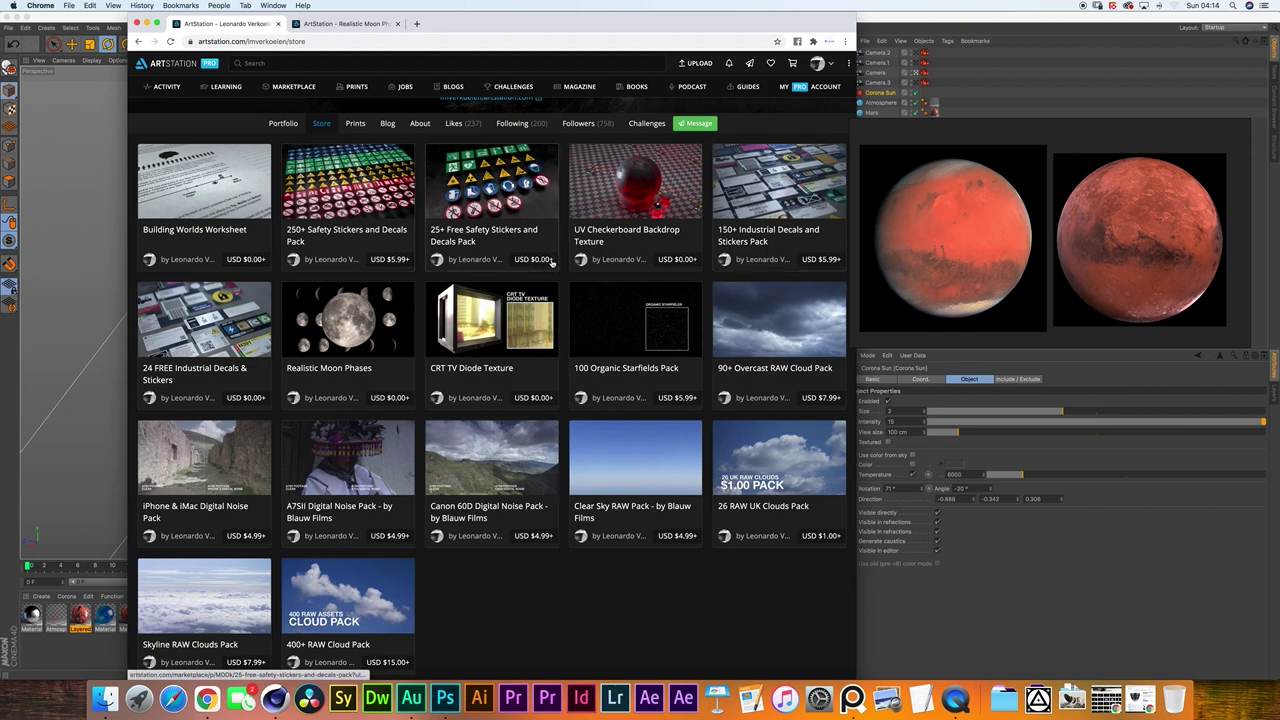
scroll(575, 450, "up", 3)
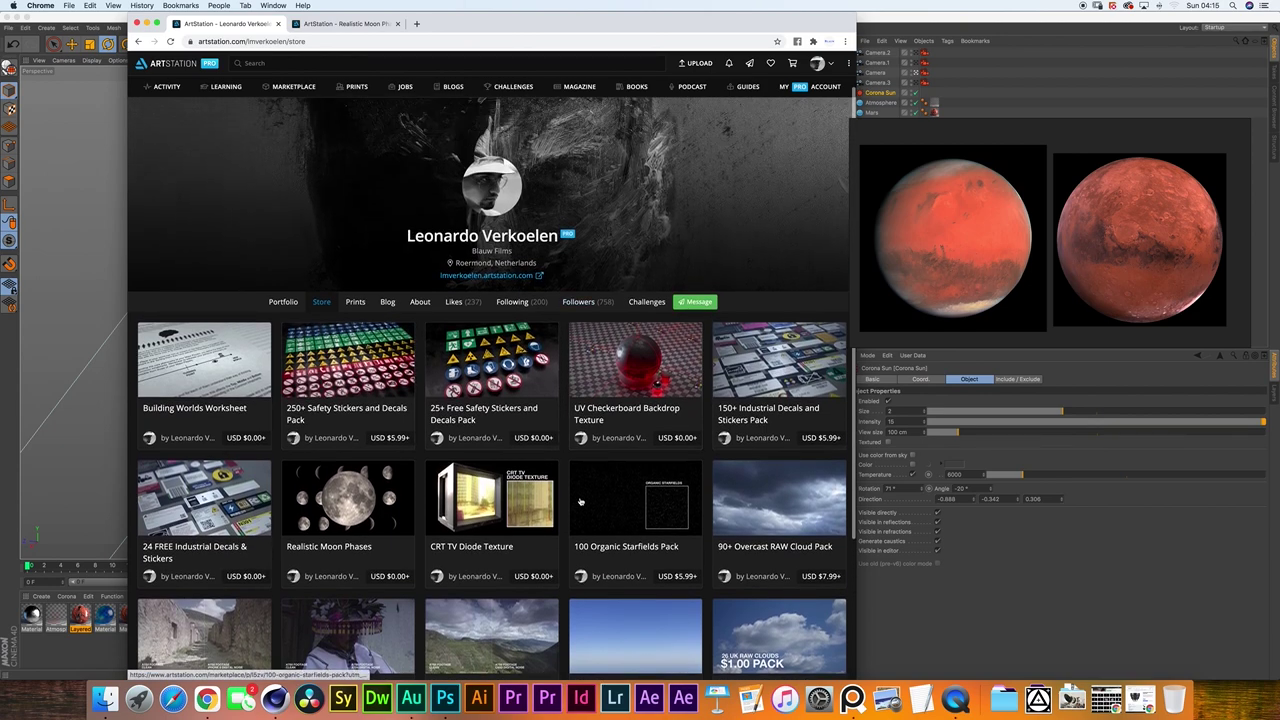